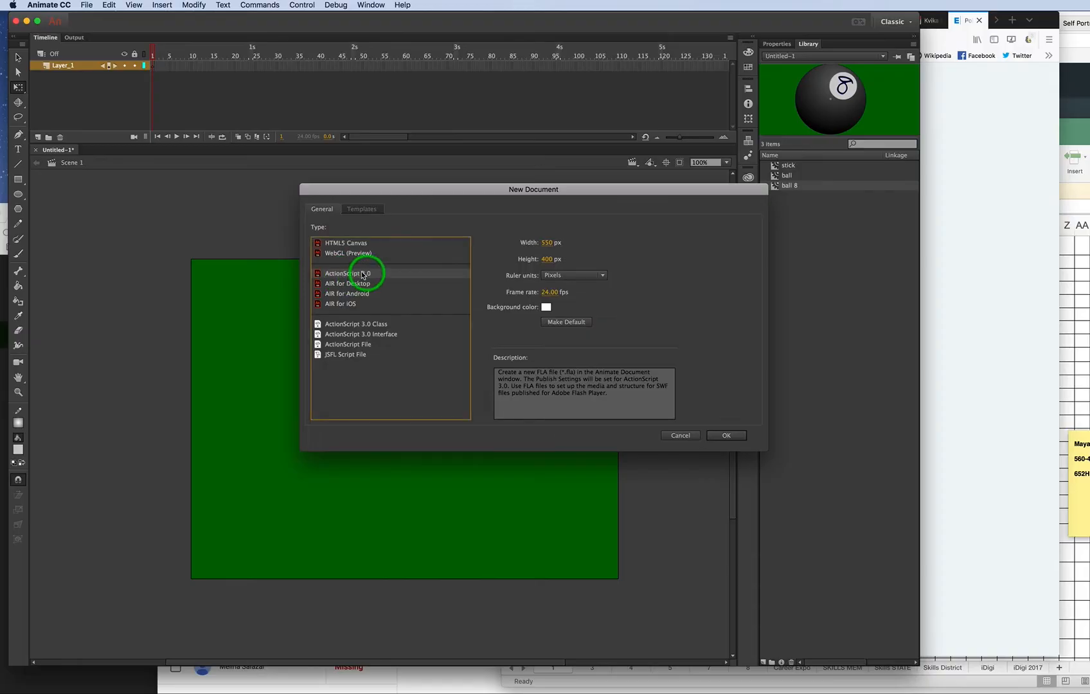
Create a new ActionScript 3.0 document 800 px wide and 600 px high with a frame rate of 30 fps
{"action": "left_click", "coordinate": [545, 243]}
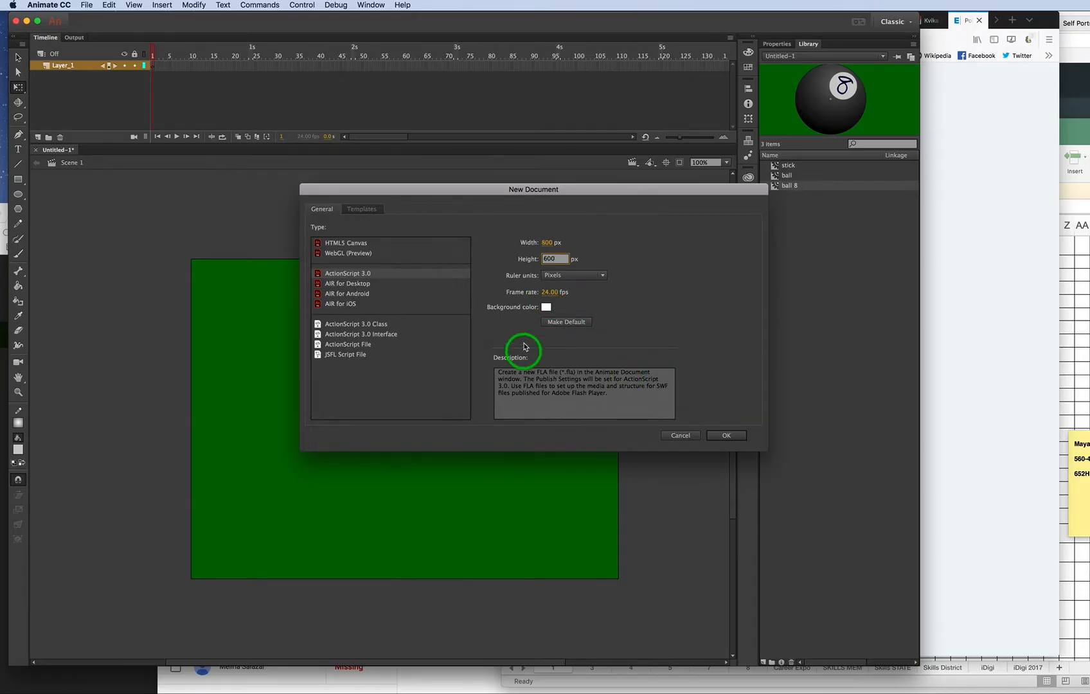
{"action": "left_click", "coordinate": [547, 293]}
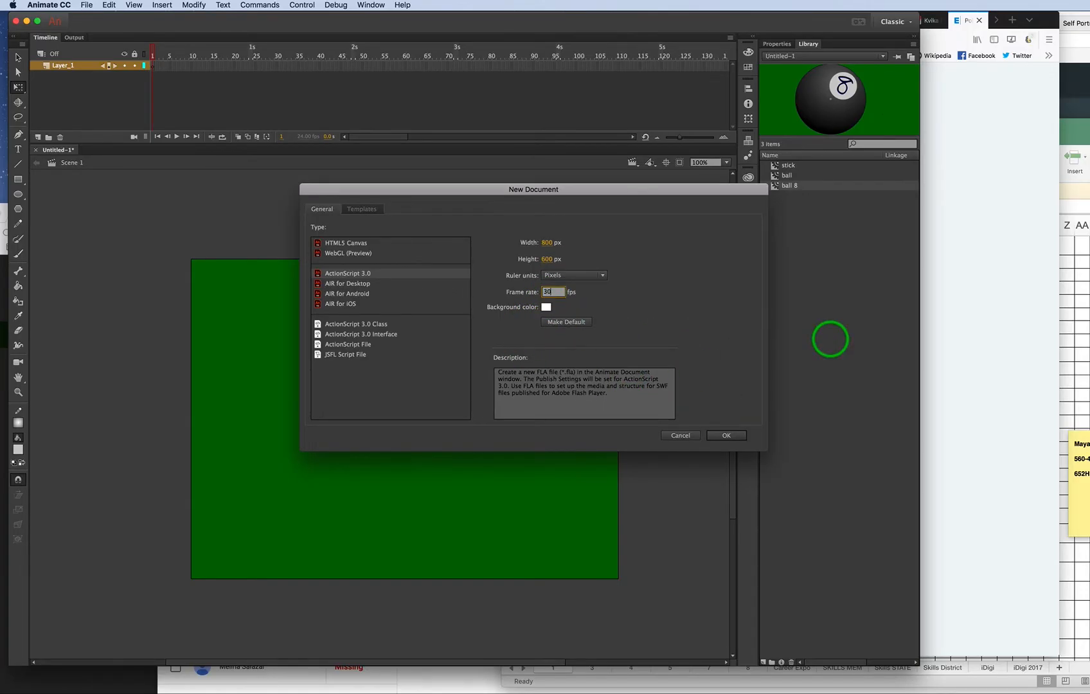
{"action": "left_click", "coordinate": [553, 294]}
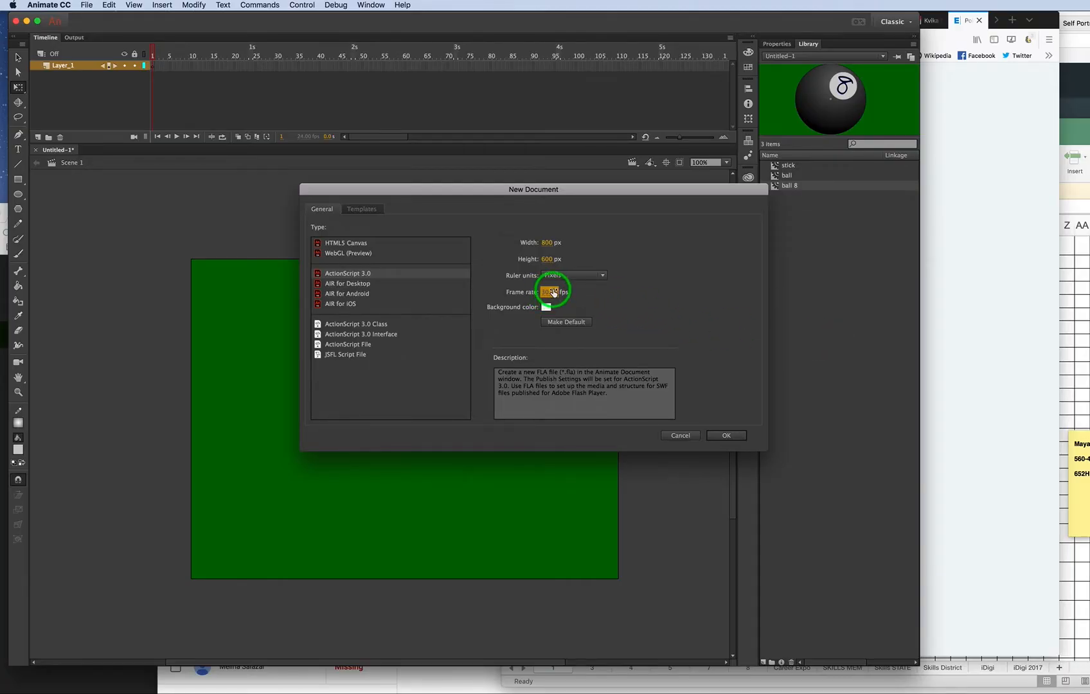
{"action": "left_click", "coordinate": [726, 435]}
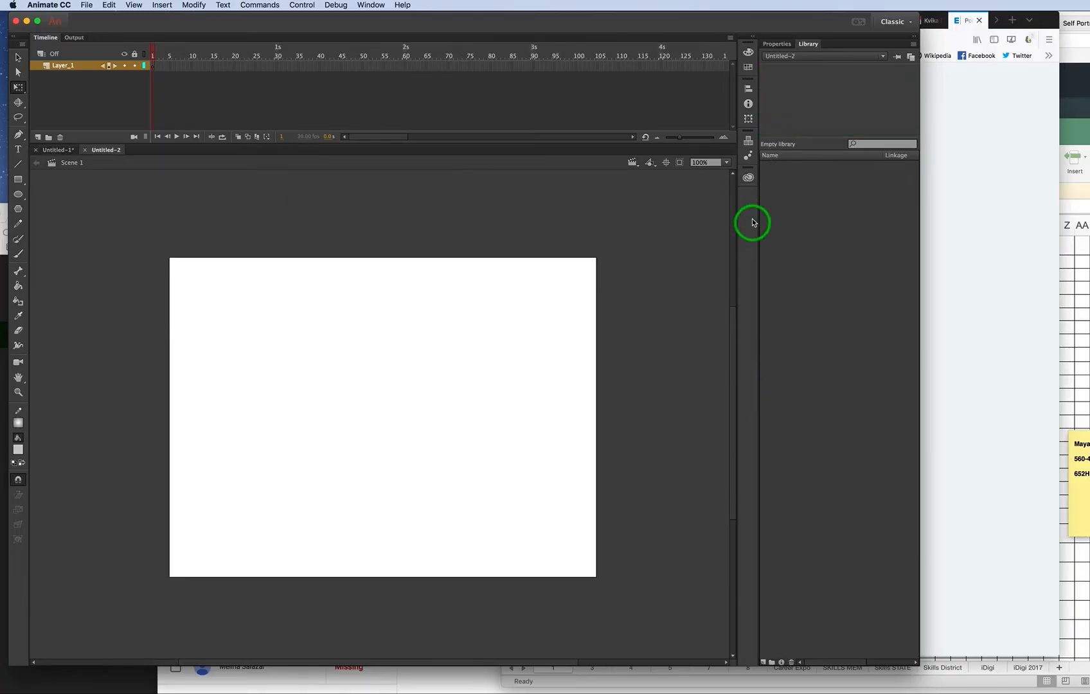
Set the stage color to dark green #003300 and rename Layer_1 as background
{"action": "left_click", "coordinate": [776, 44]}
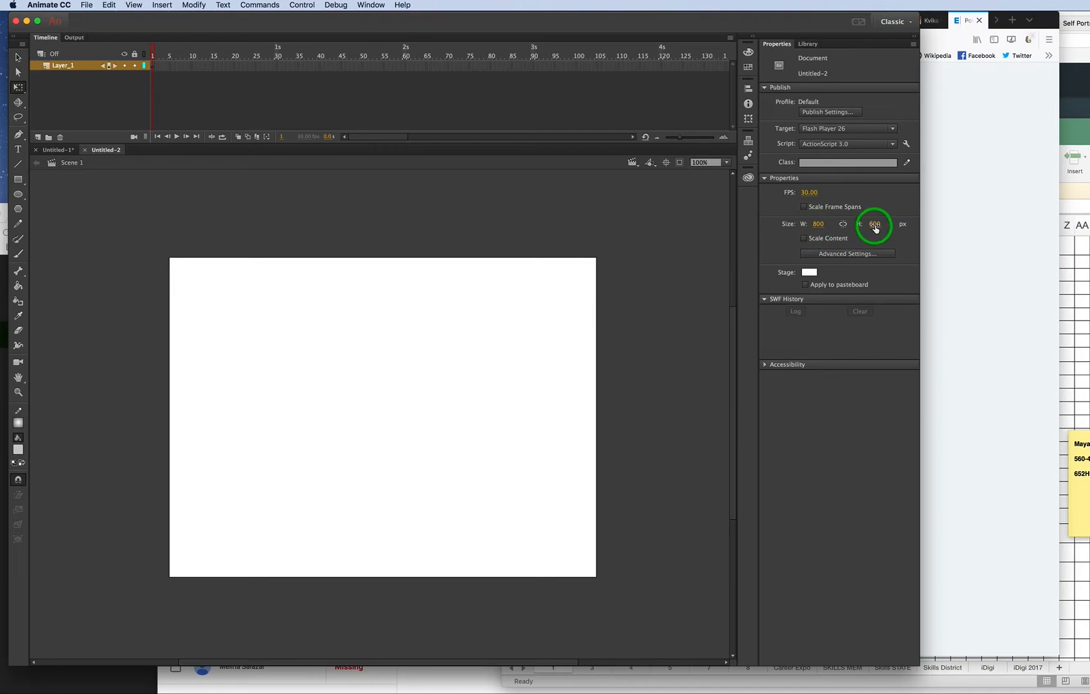
{"action": "left_click", "coordinate": [811, 274]}
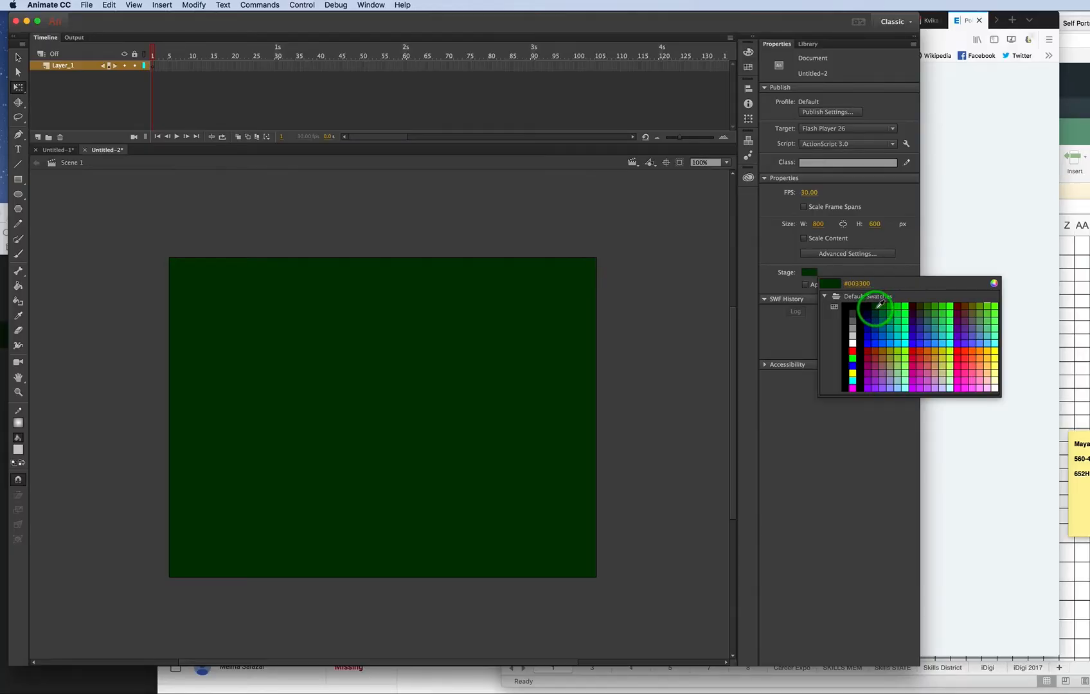
{"action": "left_click", "coordinate": [877, 307]}
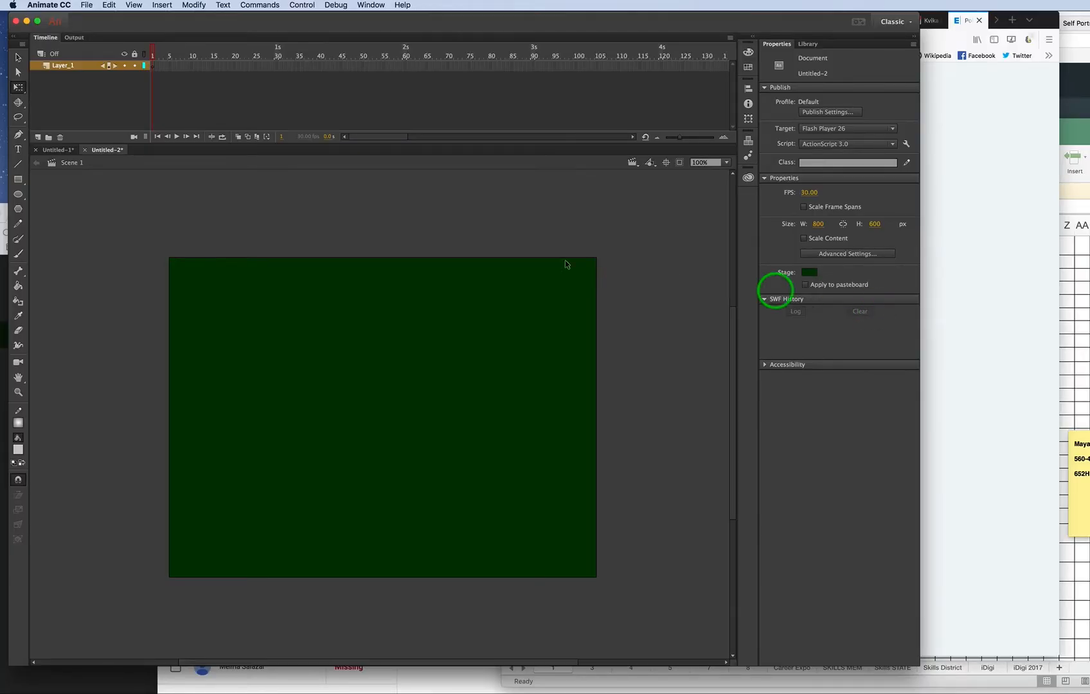
{"action": "double_click", "coordinate": [57, 67]}
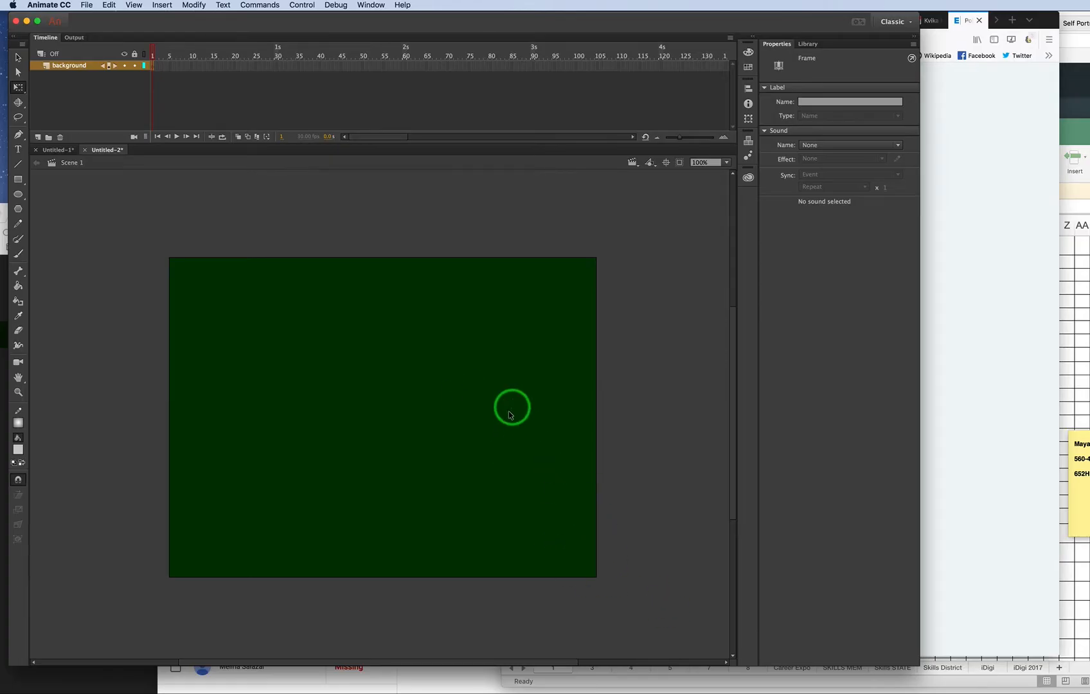
Draw a dark brown rectangle with no stroke, about 734 by 39 px, along the upper edge of the stage
{"action": "left_click", "coordinate": [18, 180]}
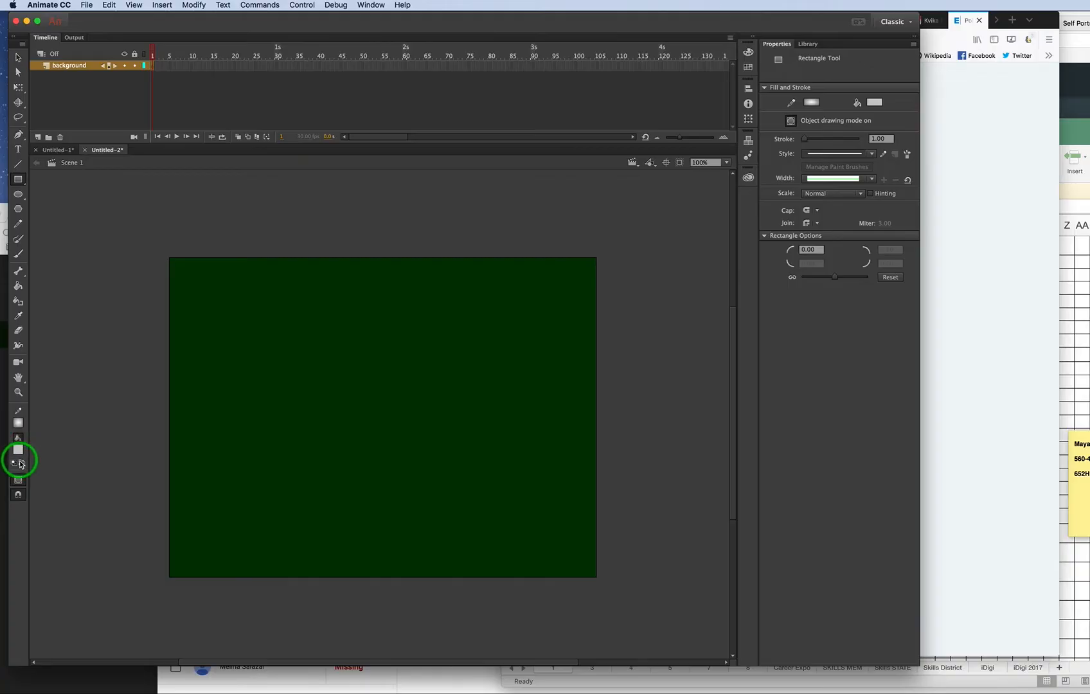
{"action": "left_click", "coordinate": [18, 421]}
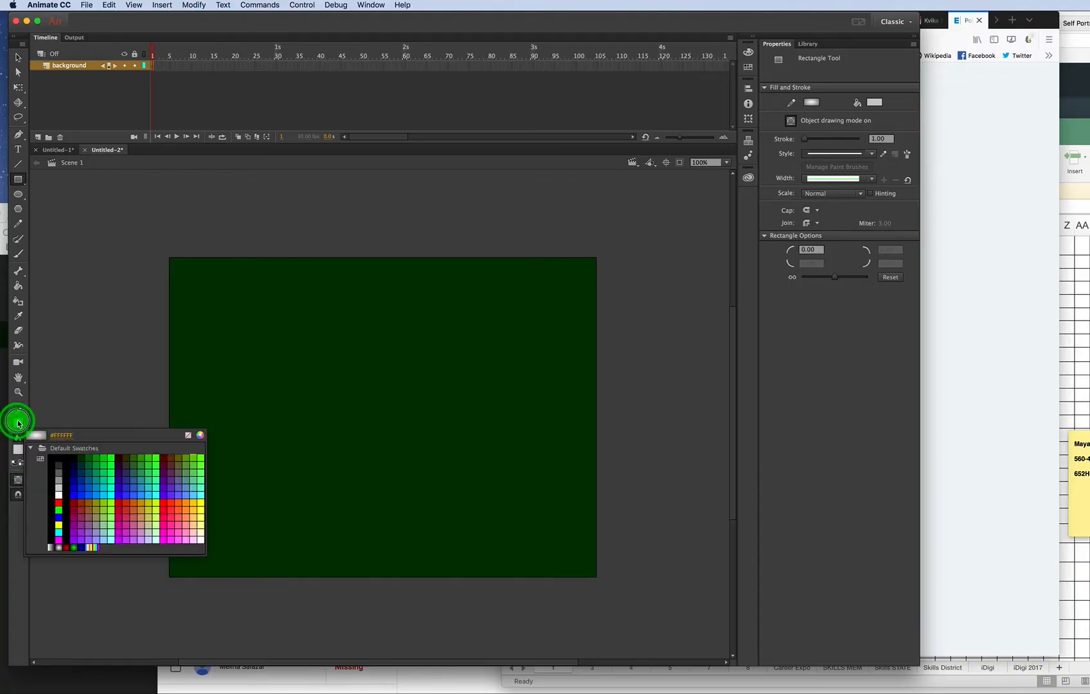
{"action": "left_click", "coordinate": [188, 436]}
{"action": "left_click", "coordinate": [17, 454]}
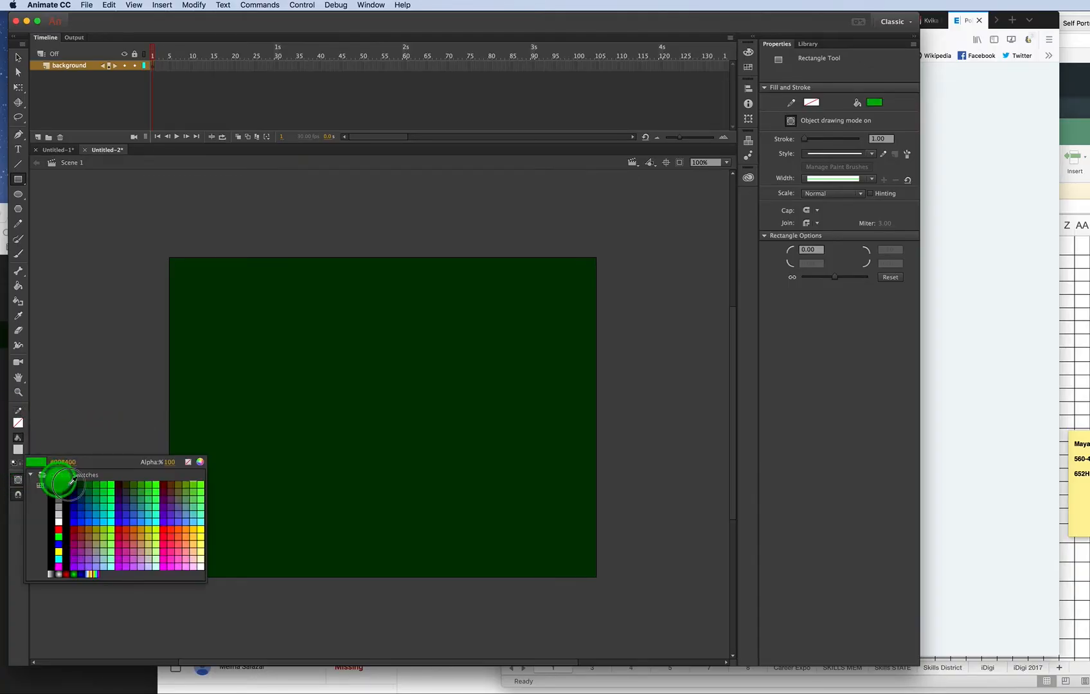
{"action": "left_click", "coordinate": [171, 484]}
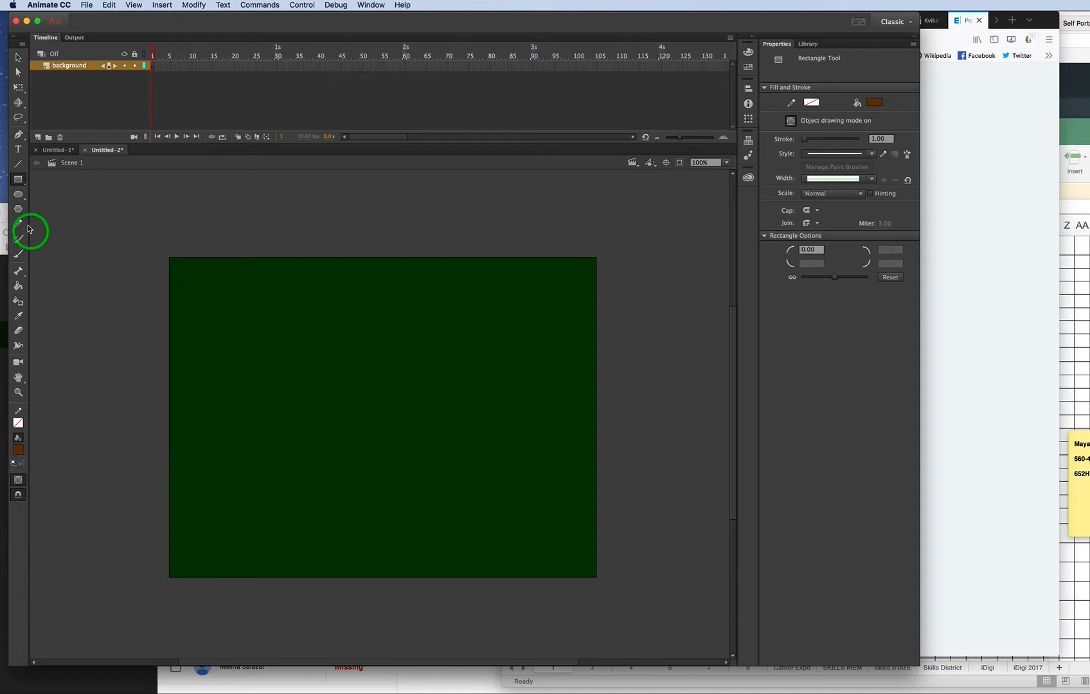
{"action": "mouse_move", "coordinate": [183, 253]}
{"action": "left_mouse_down"}
{"action": "mouse_move", "coordinate": [470, 256]}
{"action": "mouse_move", "coordinate": [579, 275]}
{"action": "left_mouse_up"}
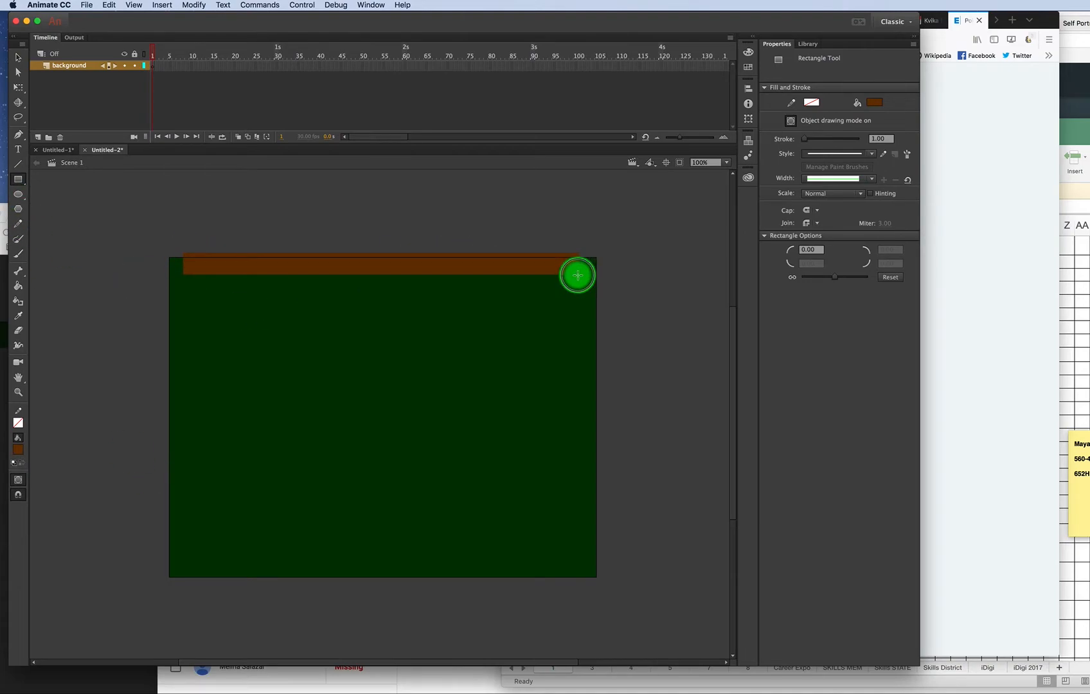
Turn off object drawing mode for the Rectangle tool and break the brown bar apart into a plain shape
{"action": "left_click", "coordinate": [18, 57]}
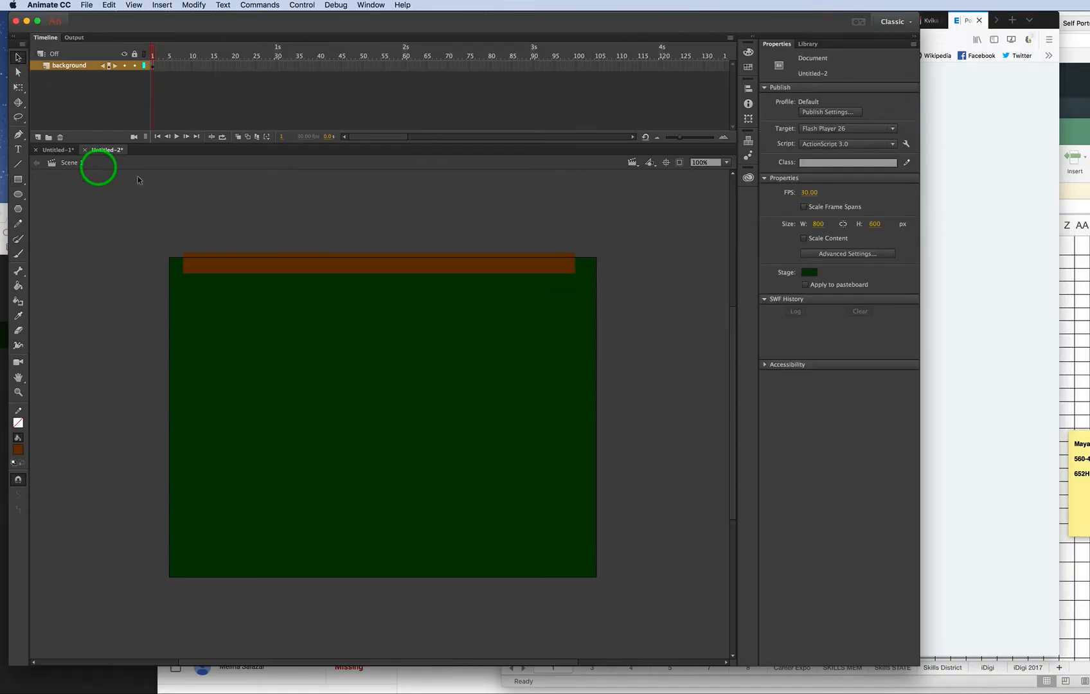
{"action": "left_click", "coordinate": [369, 261]}
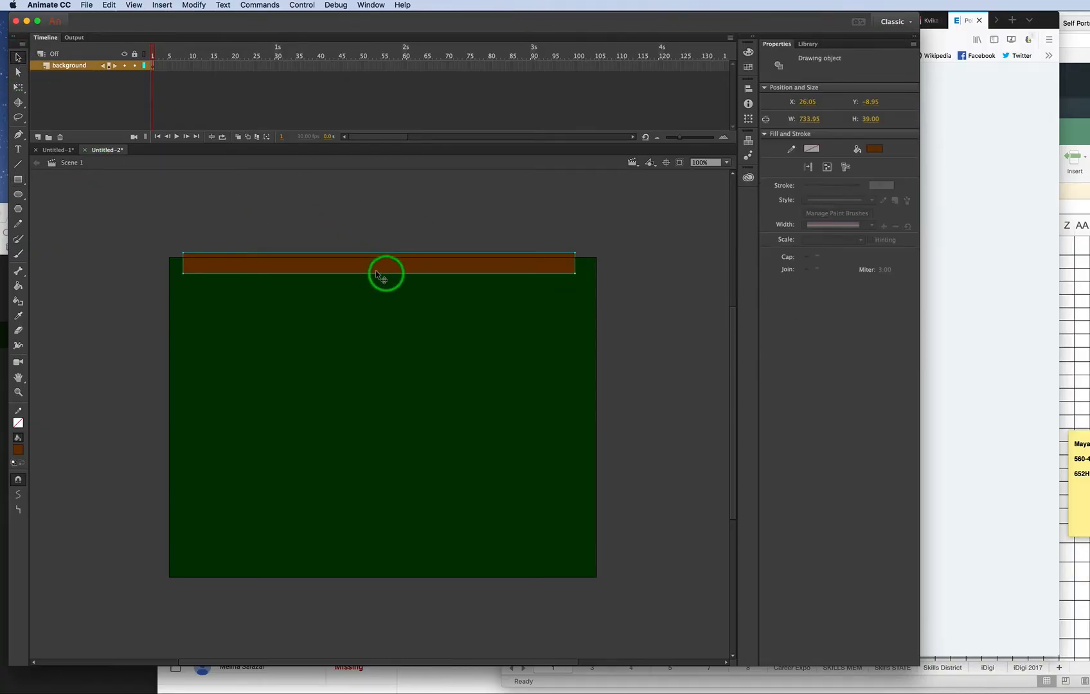
{"action": "left_click", "coordinate": [78, 233]}
{"action": "left_click", "coordinate": [21, 182]}
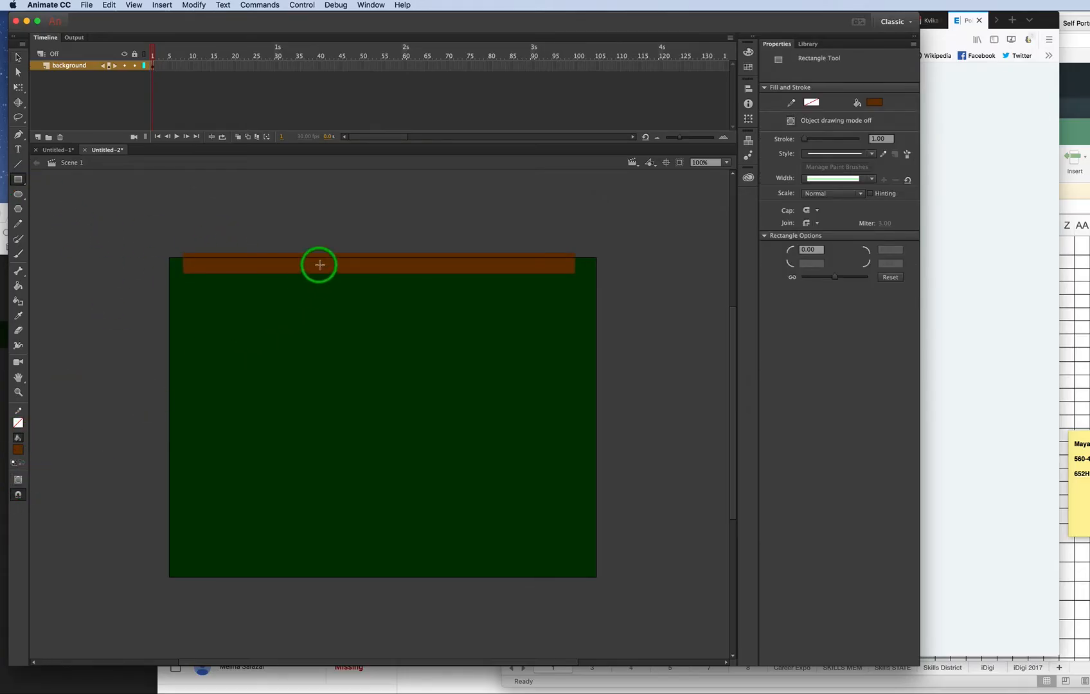
{"action": "left_click", "coordinate": [19, 57]}
{"action": "key", "text": "super+a"}
{"action": "key", "text": "super+b"}
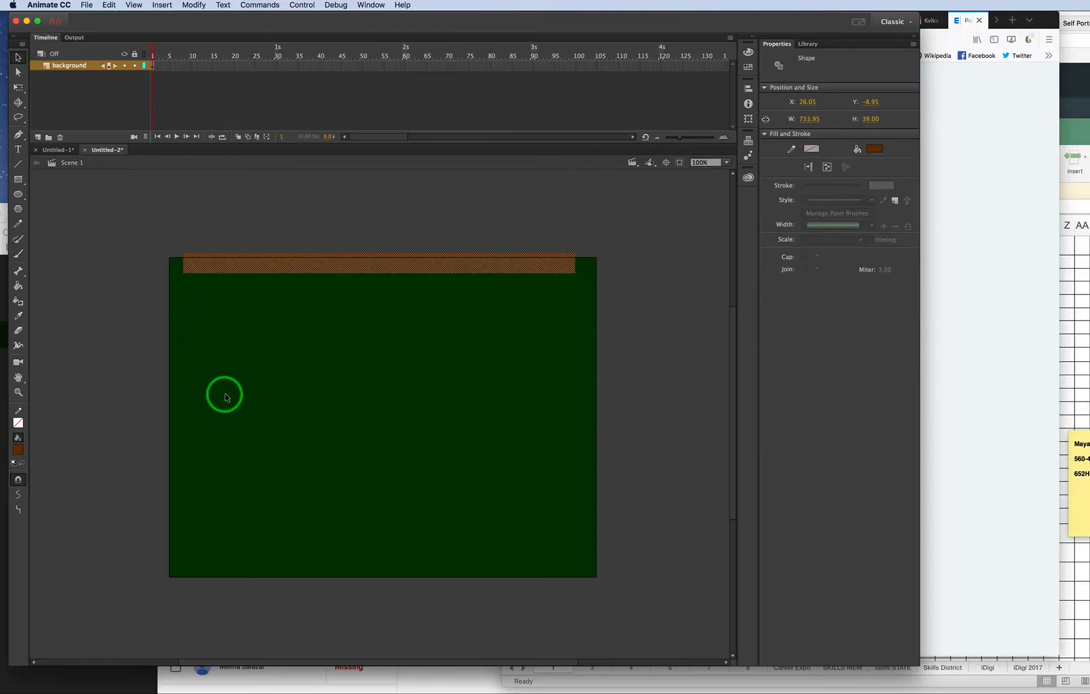
Duplicate the brown upper bar twice, placing one copy along the stage's lower edge and one across the middle
{"action": "left_click", "coordinate": [292, 262]}
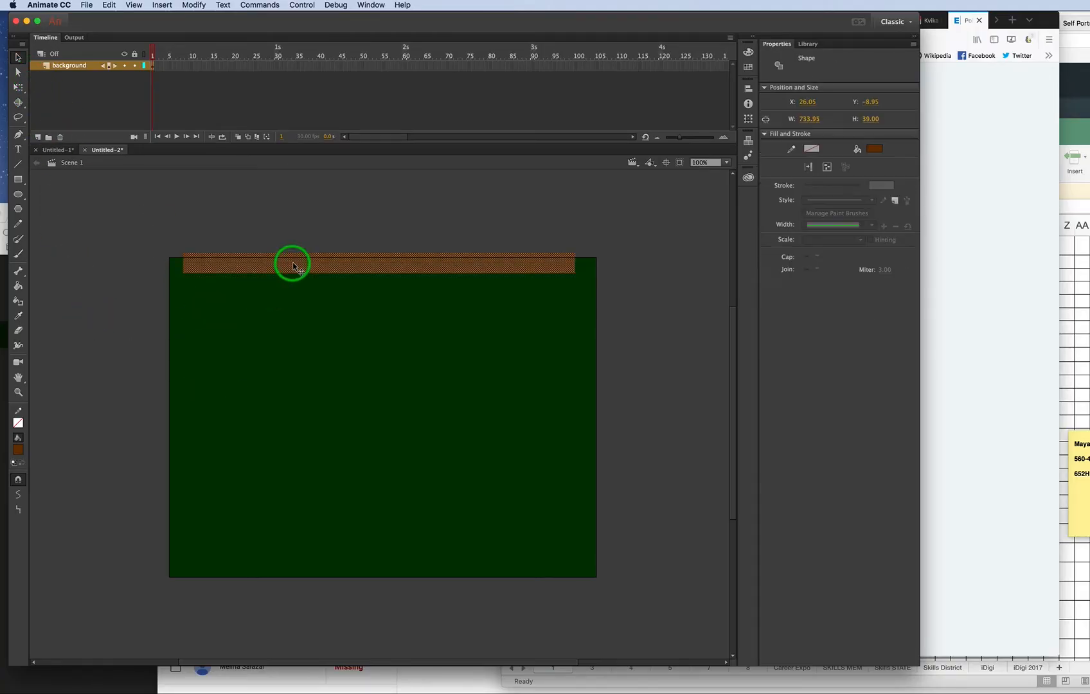
{"action": "left_click_drag", "start_coordinate": [342, 268], "coordinate": [352, 574]}
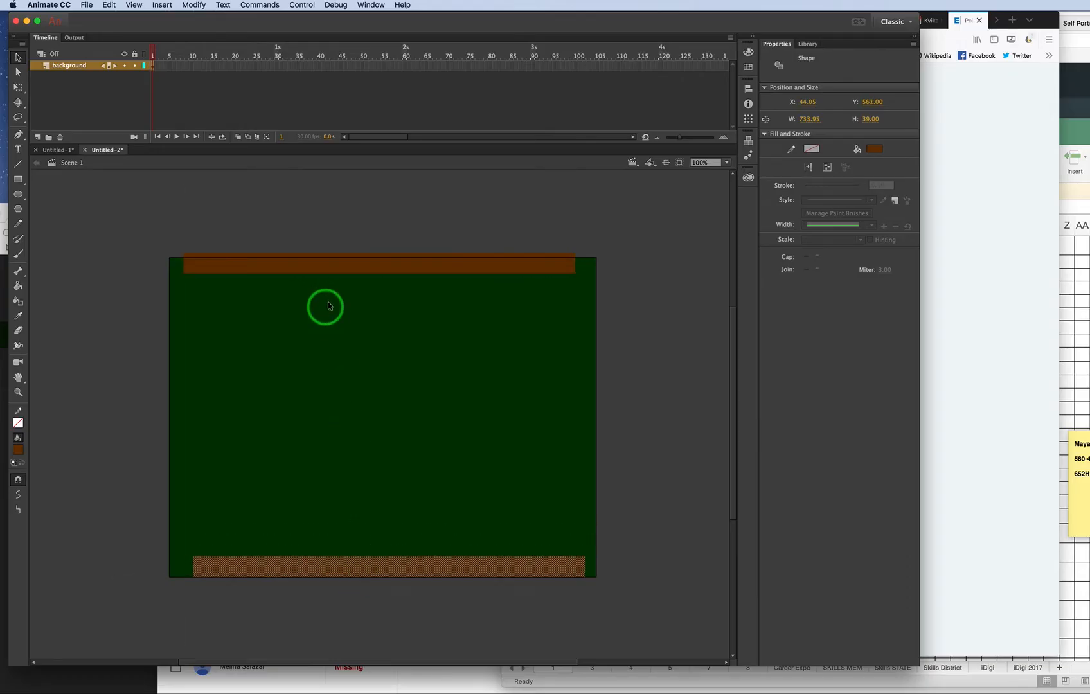
{"action": "left_click", "coordinate": [342, 269]}
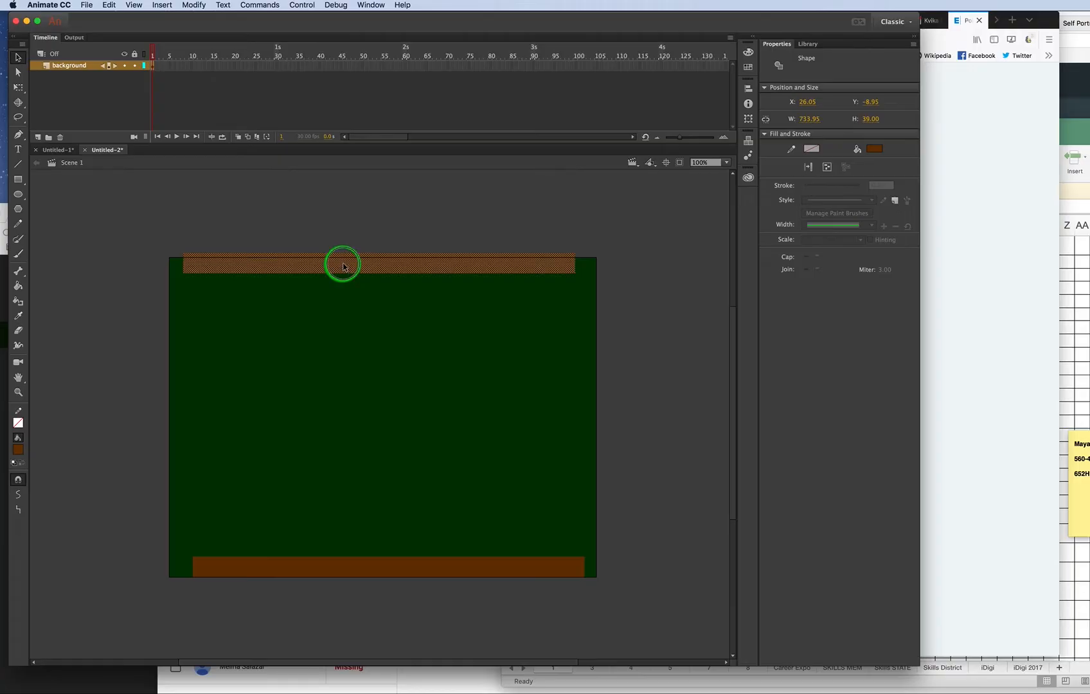
{"action": "left_click_drag", "start_coordinate": [343, 268], "coordinate": [434, 410]}
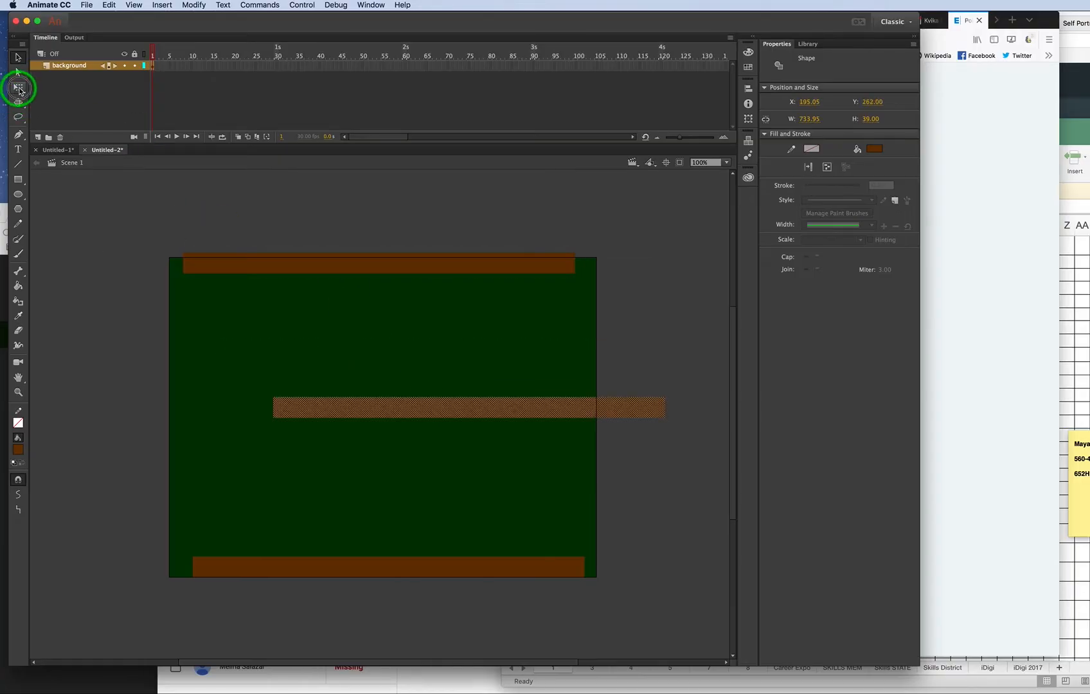
Rotate the middle bar to vertical with Free Transform and fit it along the stage's left edge, about 484 px tall
{"action": "left_click", "coordinate": [18, 88]}
{"action": "left_click_drag", "start_coordinate": [665, 407], "coordinate": [168, 322]}
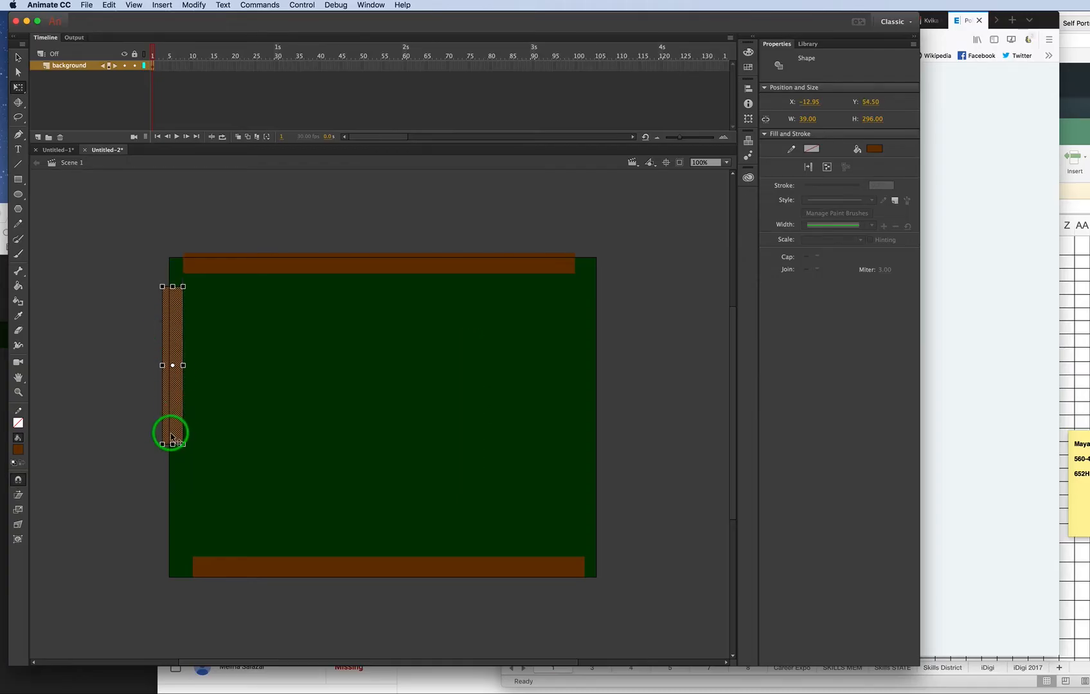
{"action": "left_click_drag", "start_coordinate": [172, 366], "coordinate": [175, 444]}
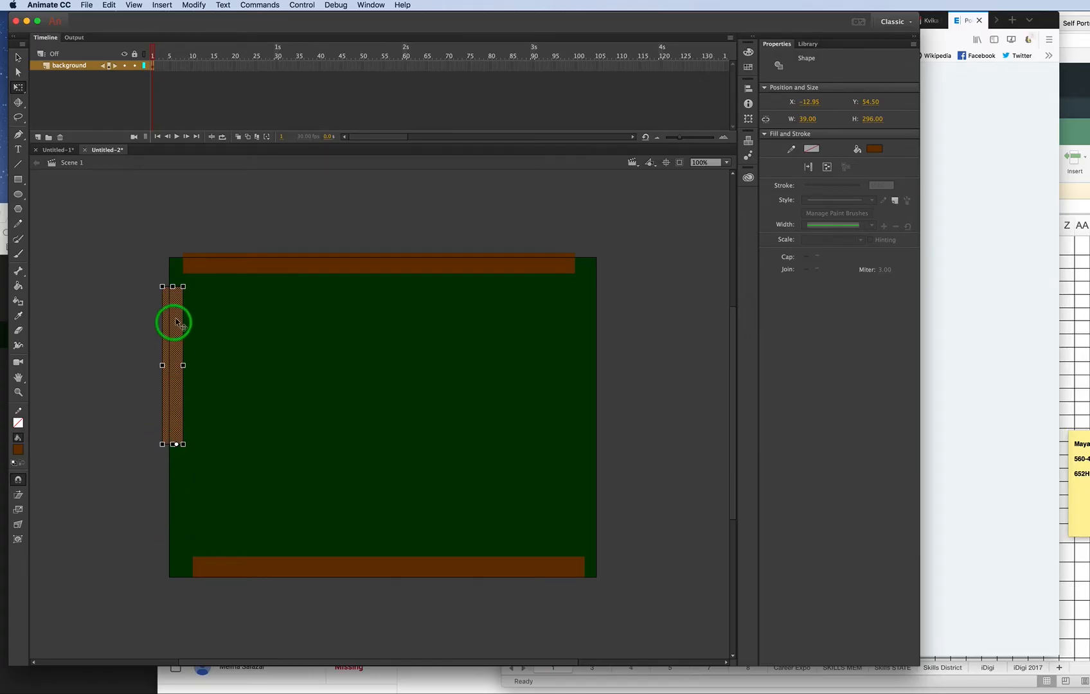
{"action": "left_click_drag", "start_coordinate": [173, 335], "coordinate": [172, 289]}
Place a copy of the vertical brown bar along the stage's right edge
{"action": "left_click", "coordinate": [18, 58]}
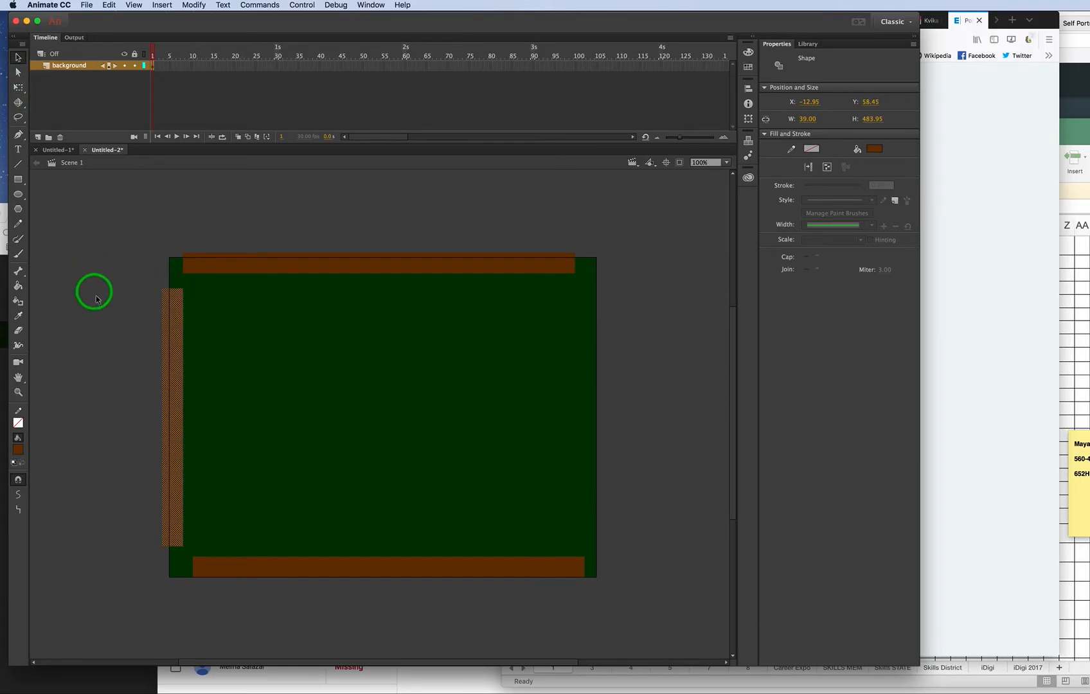
{"action": "left_click_drag", "start_coordinate": [165, 332], "coordinate": [581, 321]}
{"action": "left_click", "coordinate": [650, 317]}
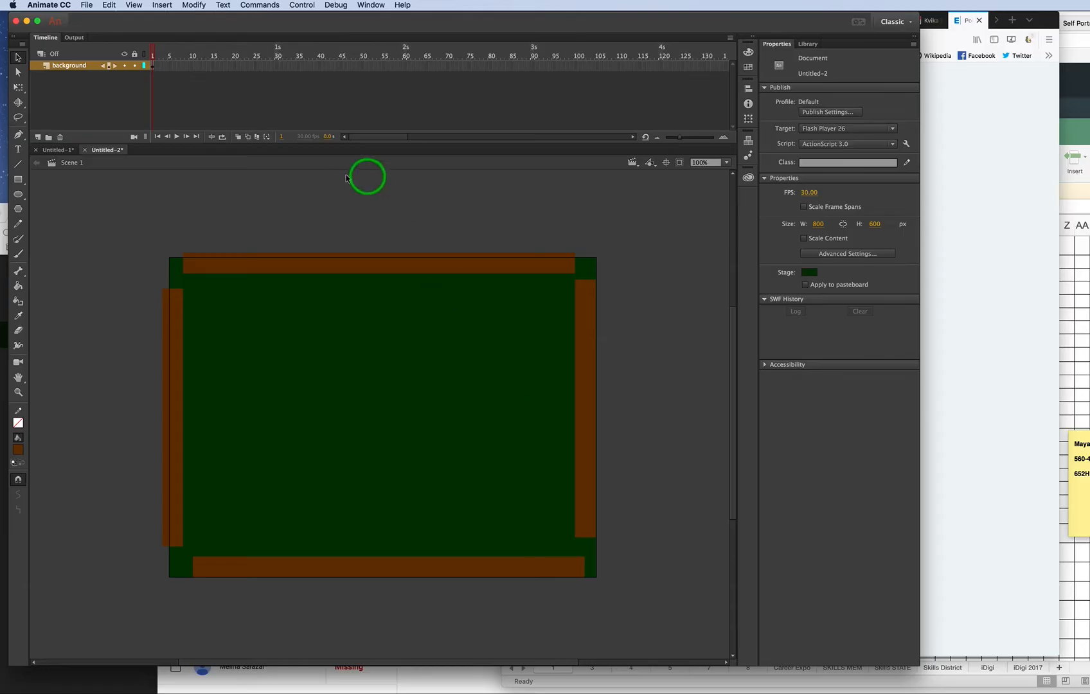
Create a new Movie Clip symbol named stick
{"action": "left_click", "coordinate": [161, 5]}
{"action": "left_click", "coordinate": [164, 19]}
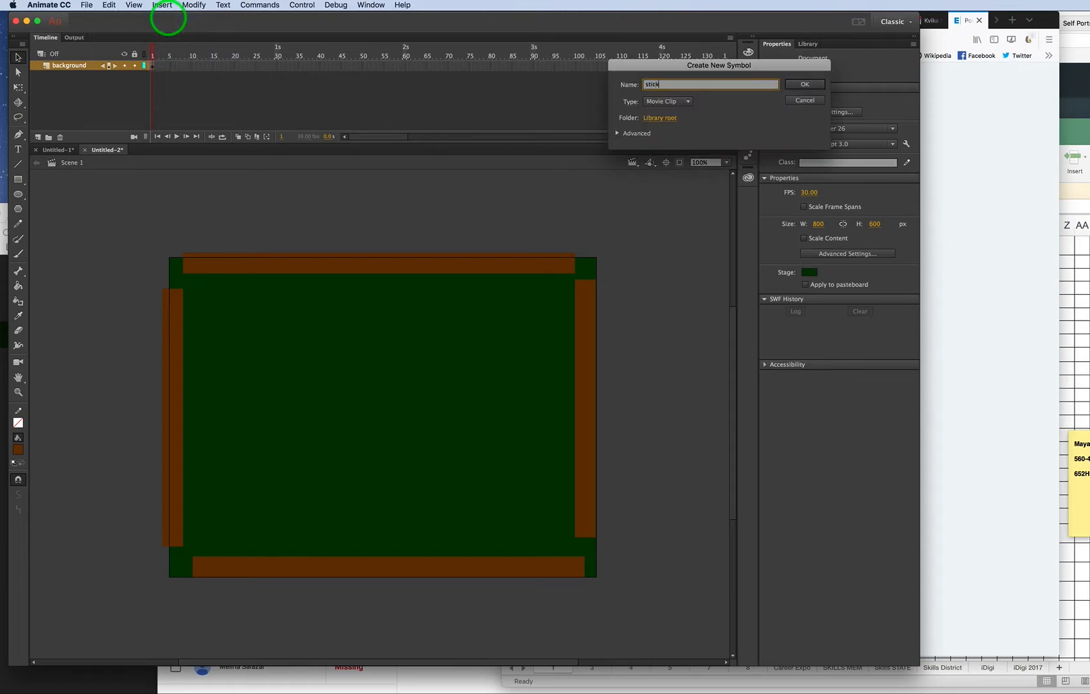
{"action": "left_click", "coordinate": [808, 86]}
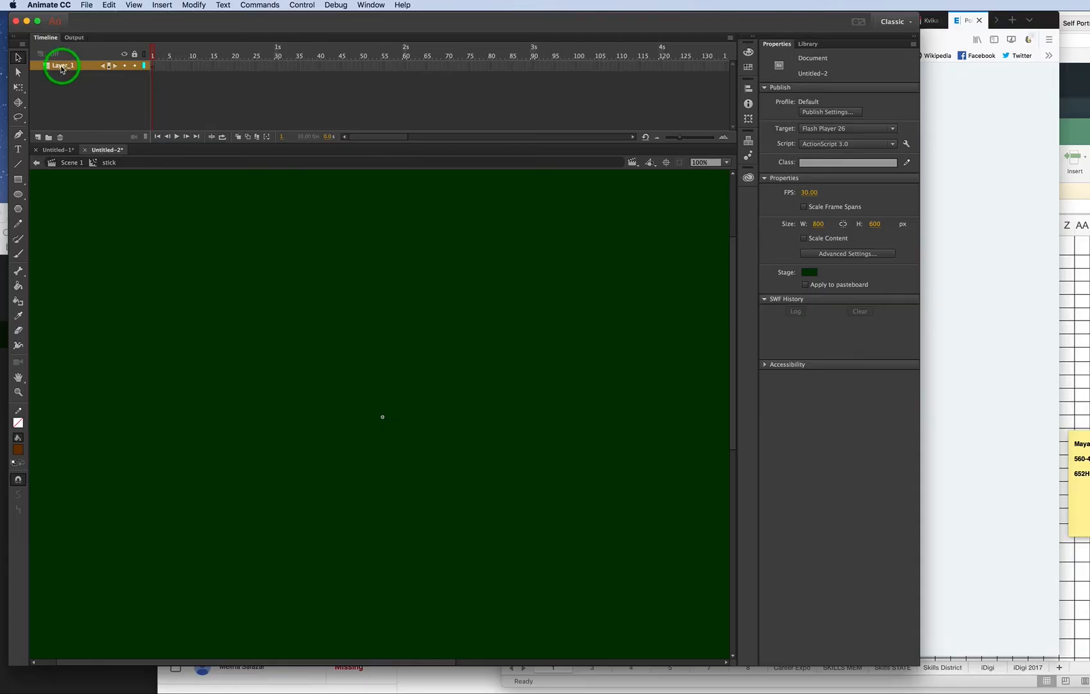
Draw a horizontal brown rectangle about 950 by 70 px in the stick symbol and center it on the registration point
{"action": "left_click", "coordinate": [17, 181]}
{"action": "left_click_drag", "start_coordinate": [166, 362], "coordinate": [673, 399]}
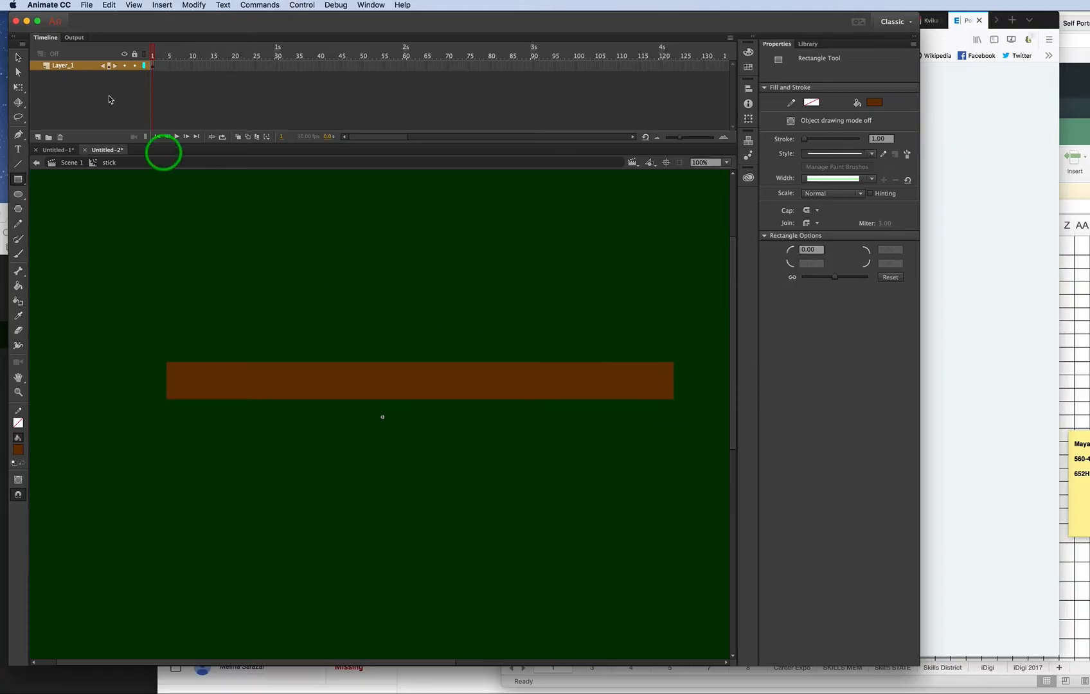
{"action": "left_click", "coordinate": [18, 57]}
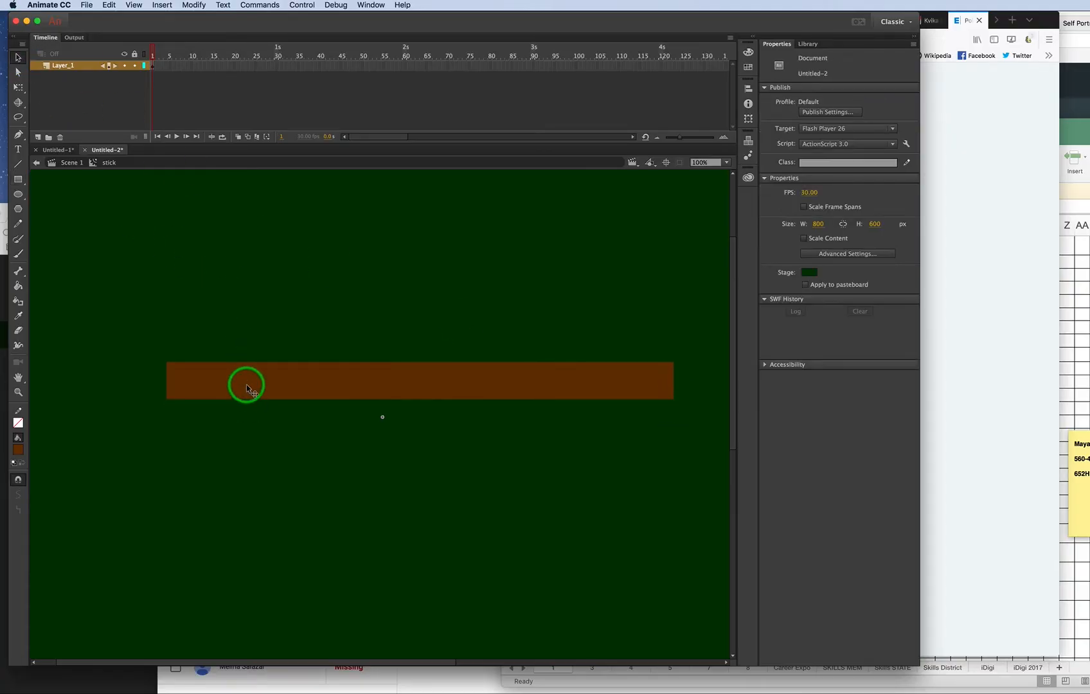
{"action": "mouse_move", "coordinate": [244, 381]}
{"action": "left_mouse_down"}
{"action": "mouse_move", "coordinate": [243, 372]}
{"action": "mouse_move", "coordinate": [244, 411]}
{"action": "mouse_move", "coordinate": [210, 416]}
{"action": "left_mouse_up"}
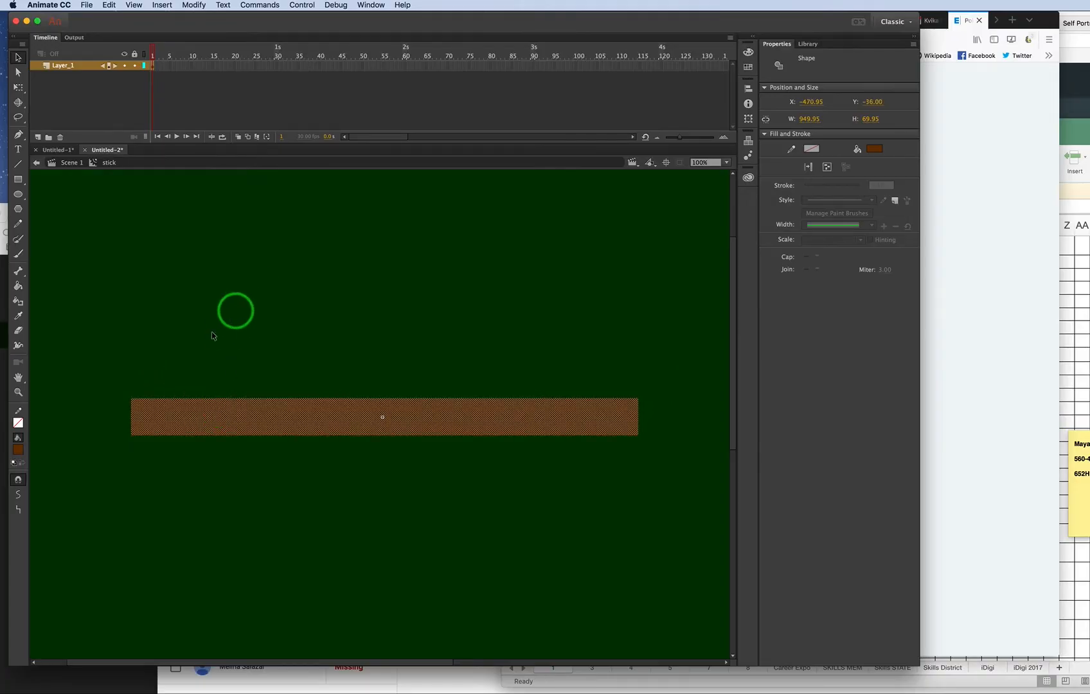
{"action": "left_click", "coordinate": [169, 322]}
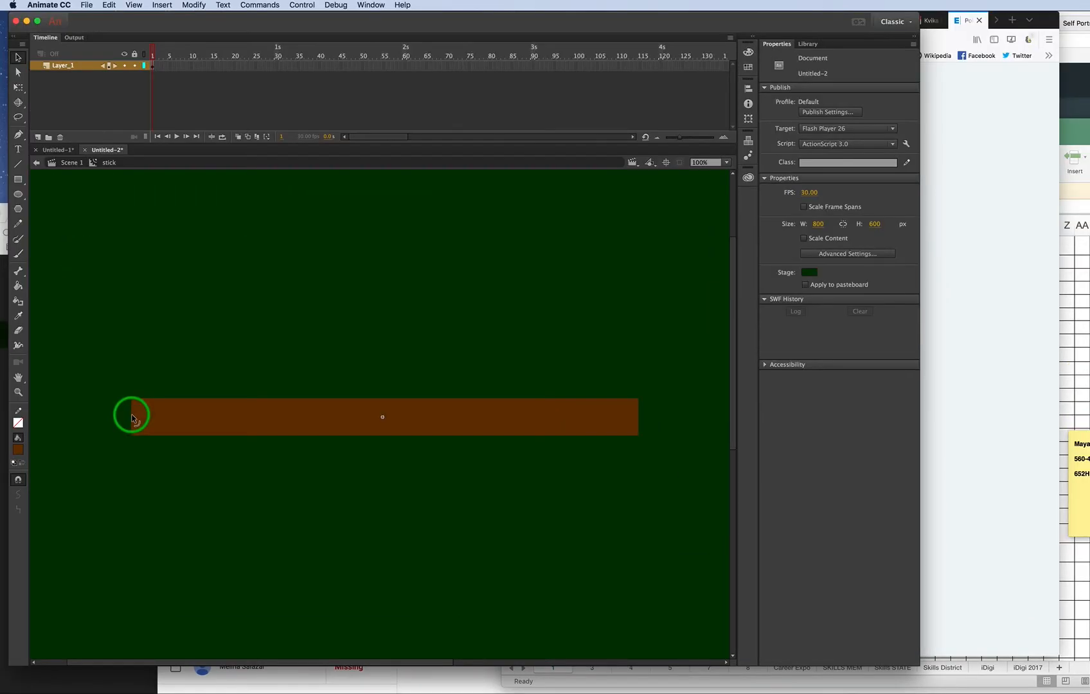
Reshape the rectangle into a tapered cue stick by narrowing the left end to a rounded tip and slimming the right end
{"action": "scroll", "coordinate": [39, 129], "scroll_direction": "down", "scroll_amount": 5}
{"action": "scroll", "coordinate": [169, 441], "scroll_direction": "up", "scroll_amount": 5}
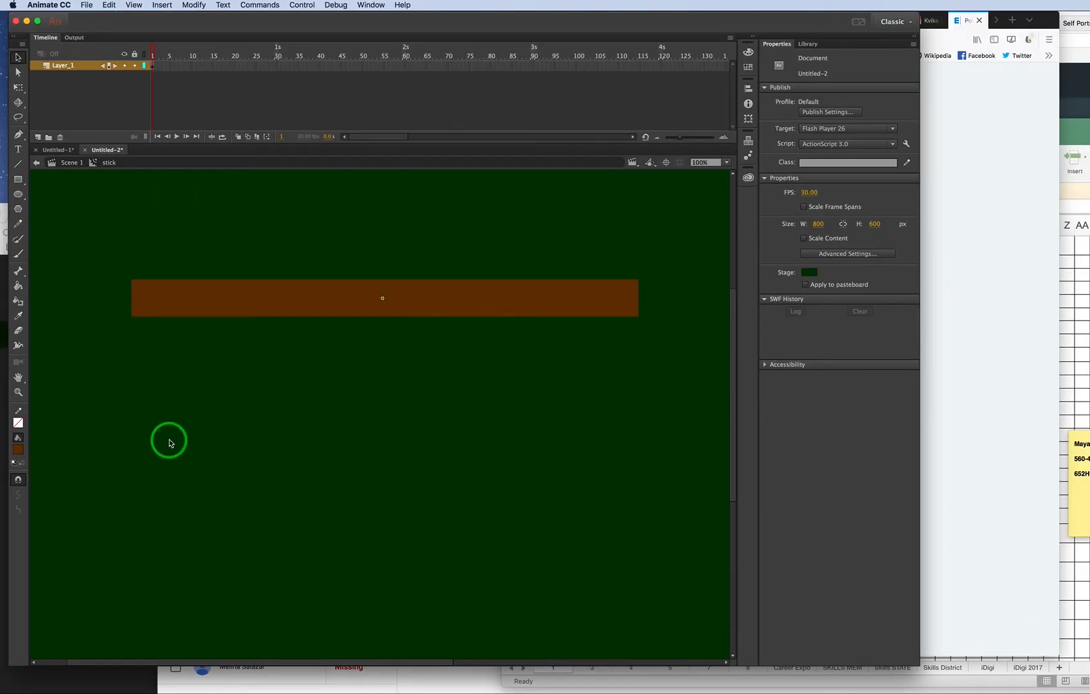
{"action": "mouse_move", "coordinate": [131, 546]}
{"action": "left_mouse_down"}
{"action": "mouse_move", "coordinate": [113, 543]}
{"action": "mouse_move", "coordinate": [136, 557]}
{"action": "mouse_move", "coordinate": [132, 530]}
{"action": "mouse_move", "coordinate": [135, 542]}
{"action": "mouse_move", "coordinate": [118, 546]}
{"action": "left_mouse_up"}
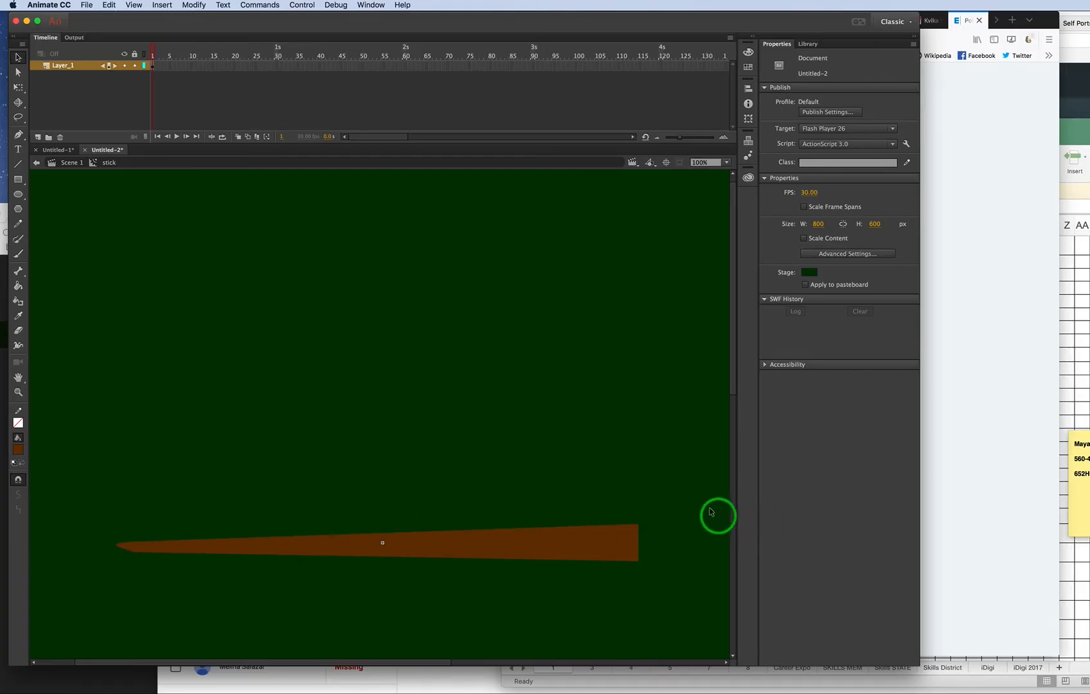
{"action": "left_click_drag", "start_coordinate": [636, 522], "coordinate": [639, 553]}
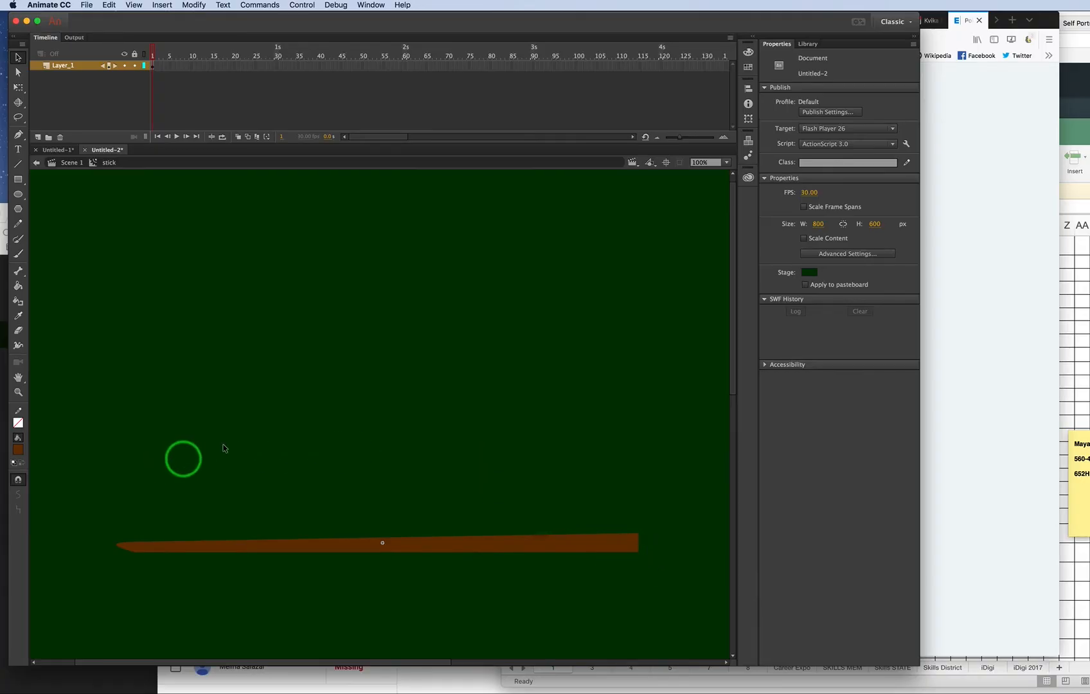
{"action": "scroll", "coordinate": [354, 430], "scroll_direction": "down", "scroll_amount": 3}
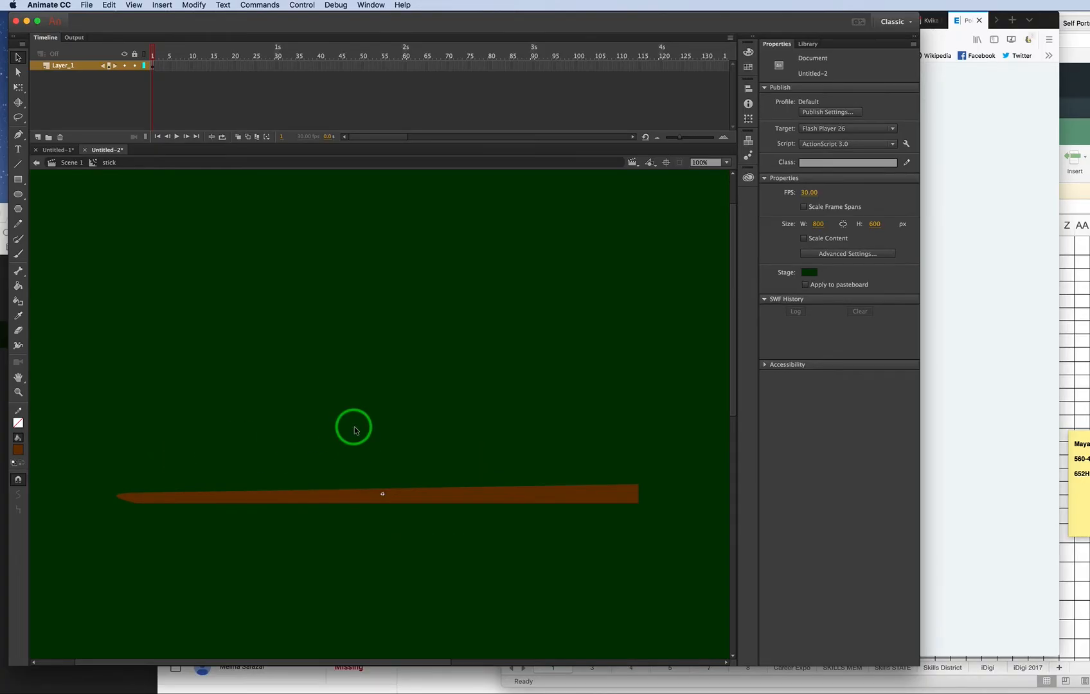
Draw two red (#CC0000) bands across the cue stick's wide end, a broad one at the butt and a narrower one just inward
{"action": "left_click", "coordinate": [18, 180]}
{"action": "left_click", "coordinate": [17, 450]}
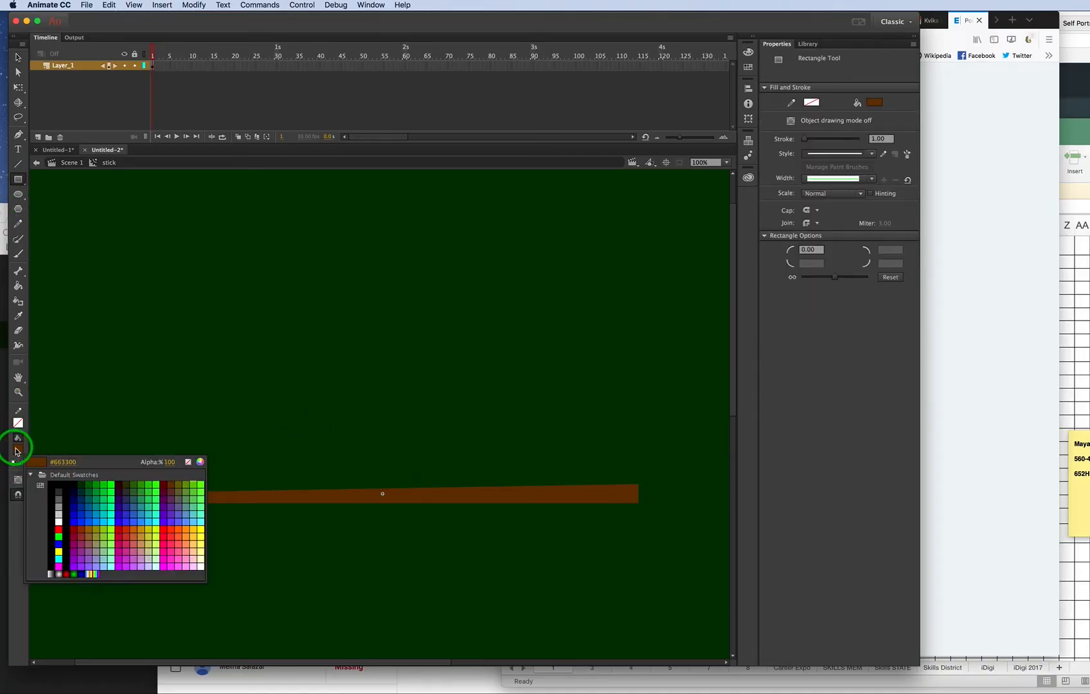
{"action": "left_click", "coordinate": [126, 528]}
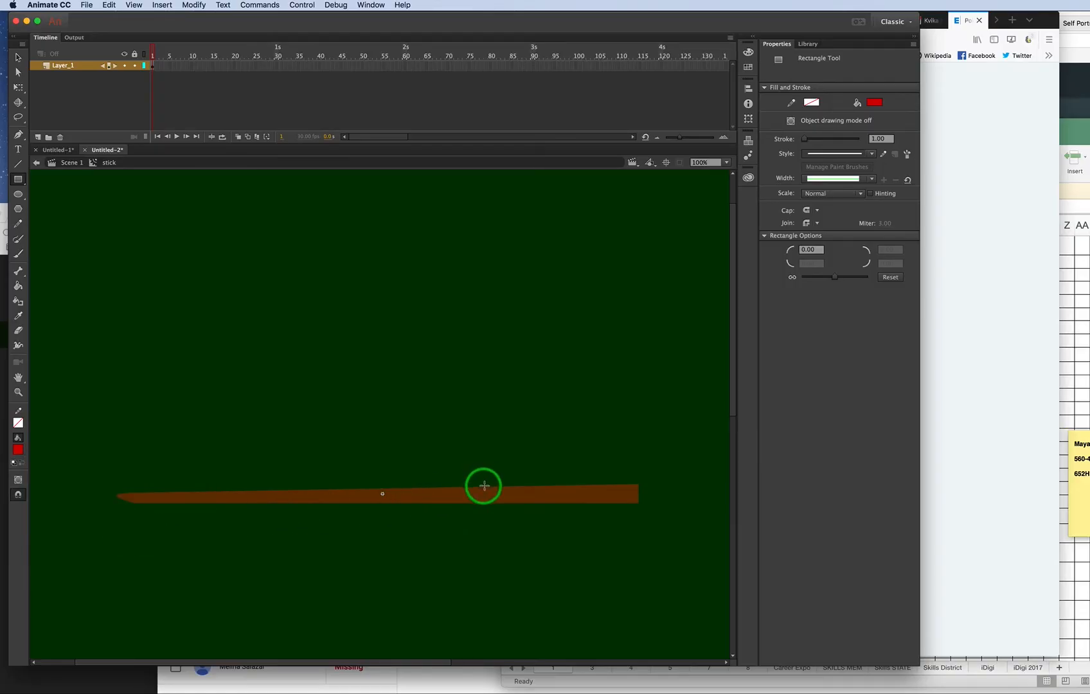
{"action": "key", "text": "super+equal"}
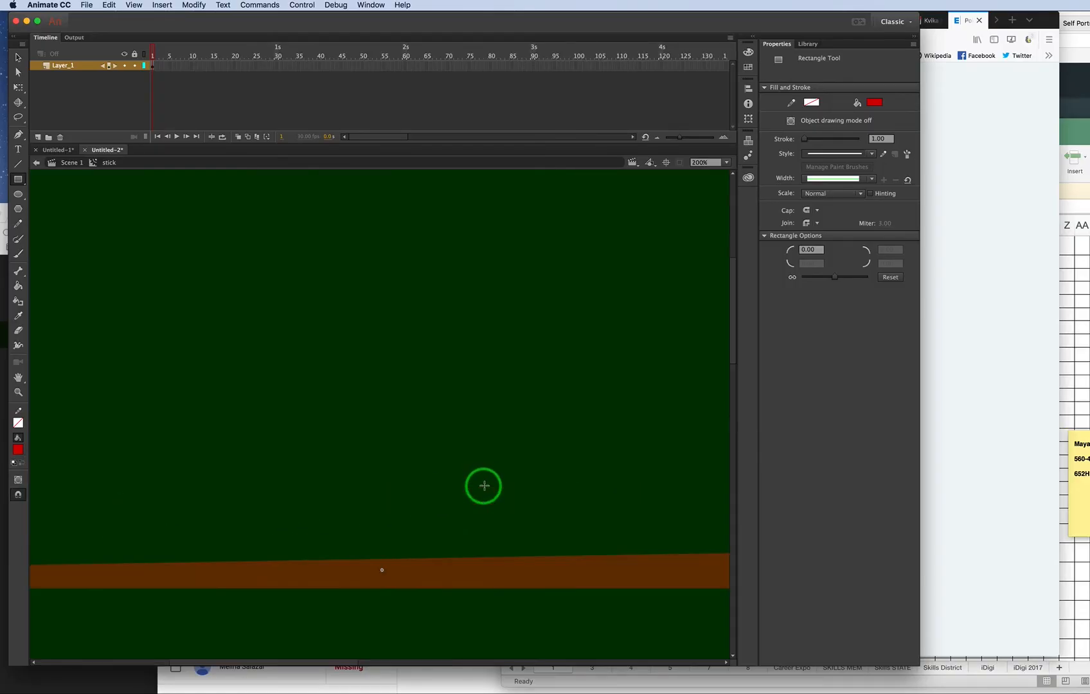
{"action": "left_click_drag", "start_coordinate": [541, 524], "coordinate": [479, 508]}
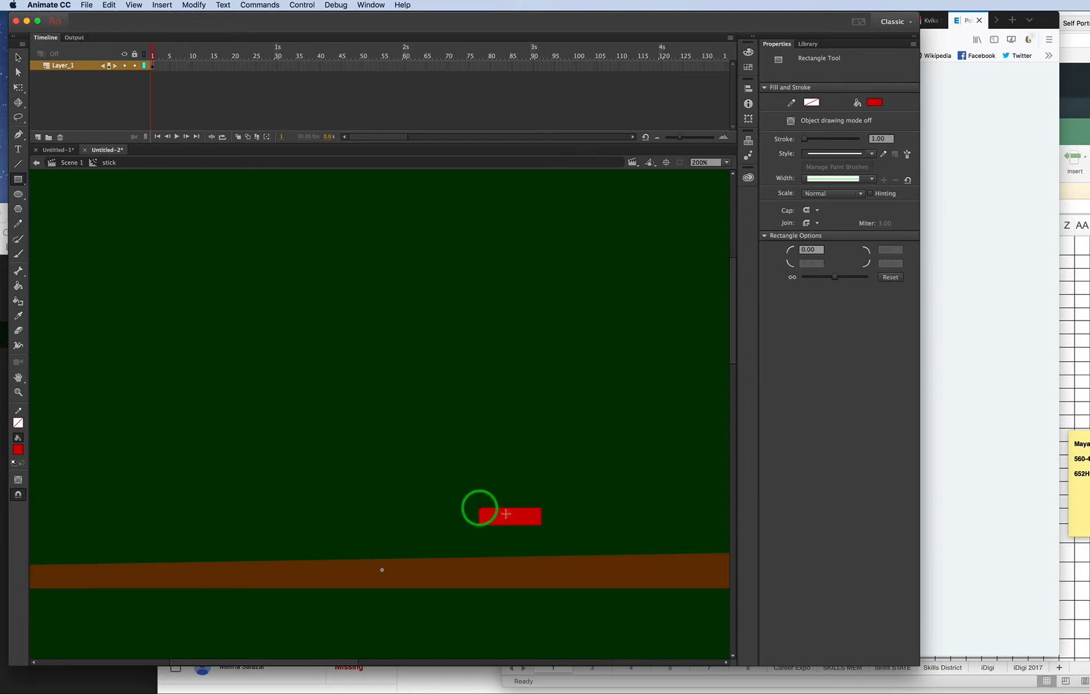
{"action": "key", "text": "super+z"}
{"action": "scroll", "coordinate": [581, 543], "scroll_direction": "right", "scroll_amount": 5}
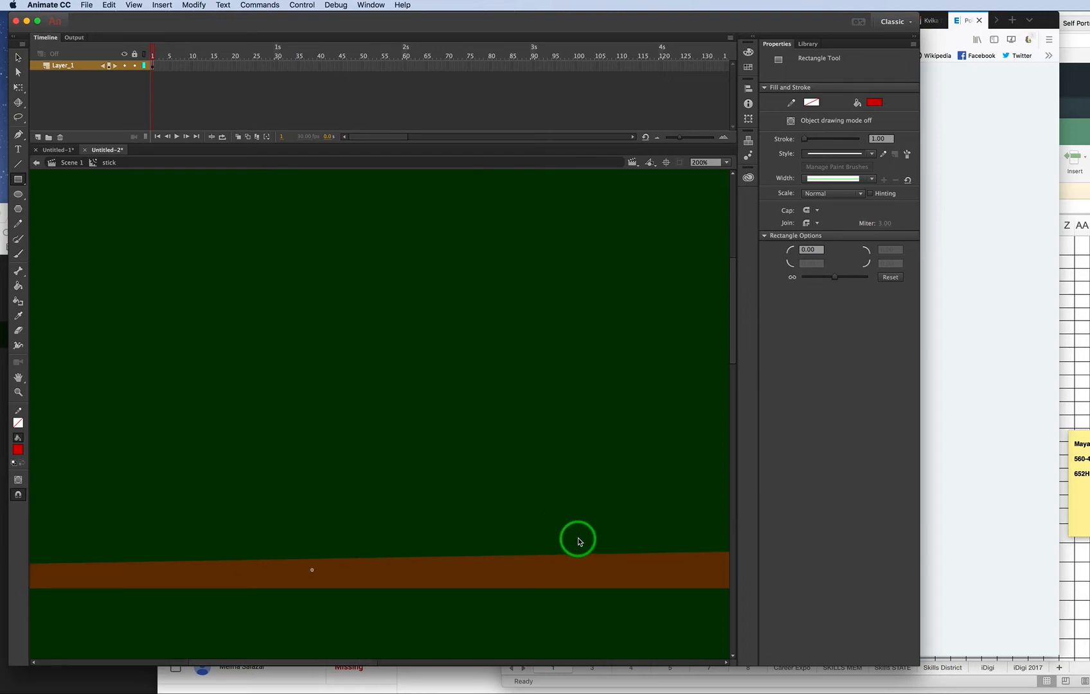
{"action": "scroll", "coordinate": [579, 542], "scroll_direction": "right", "scroll_amount": 5}
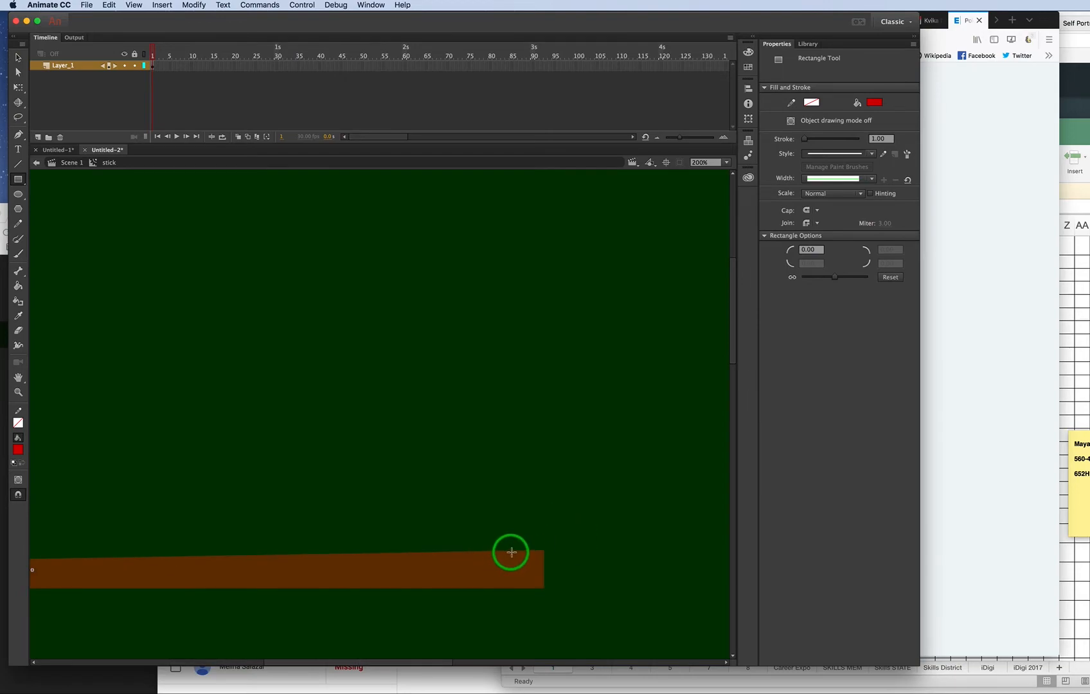
{"action": "left_click_drag", "start_coordinate": [515, 551], "coordinate": [544, 588]}
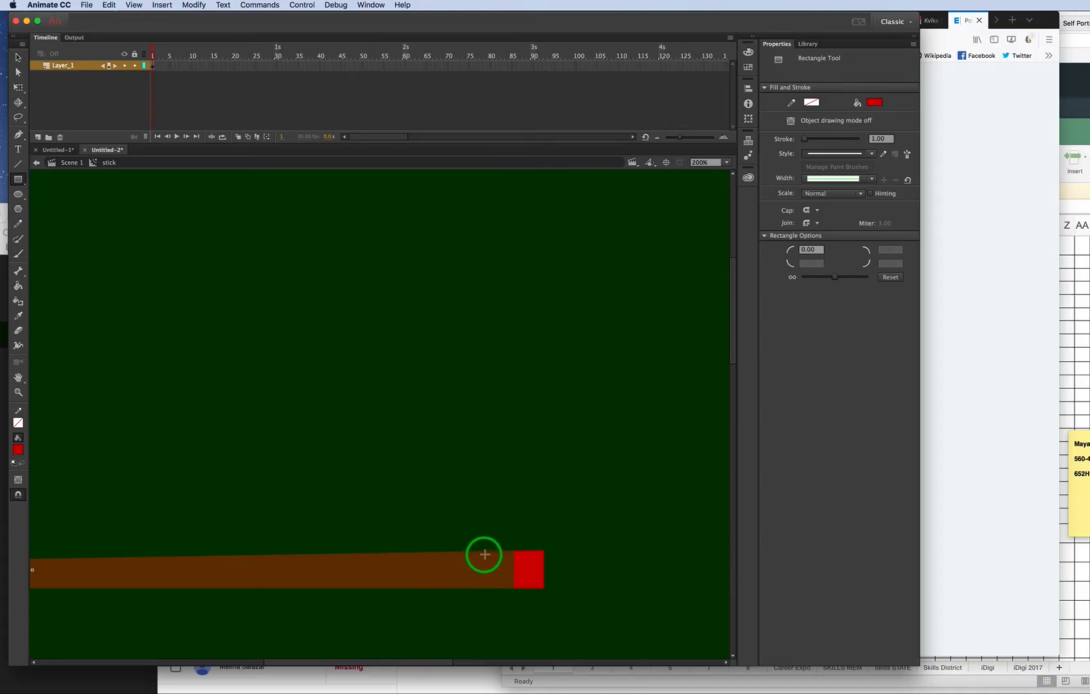
{"action": "left_click_drag", "start_coordinate": [490, 552], "coordinate": [500, 588]}
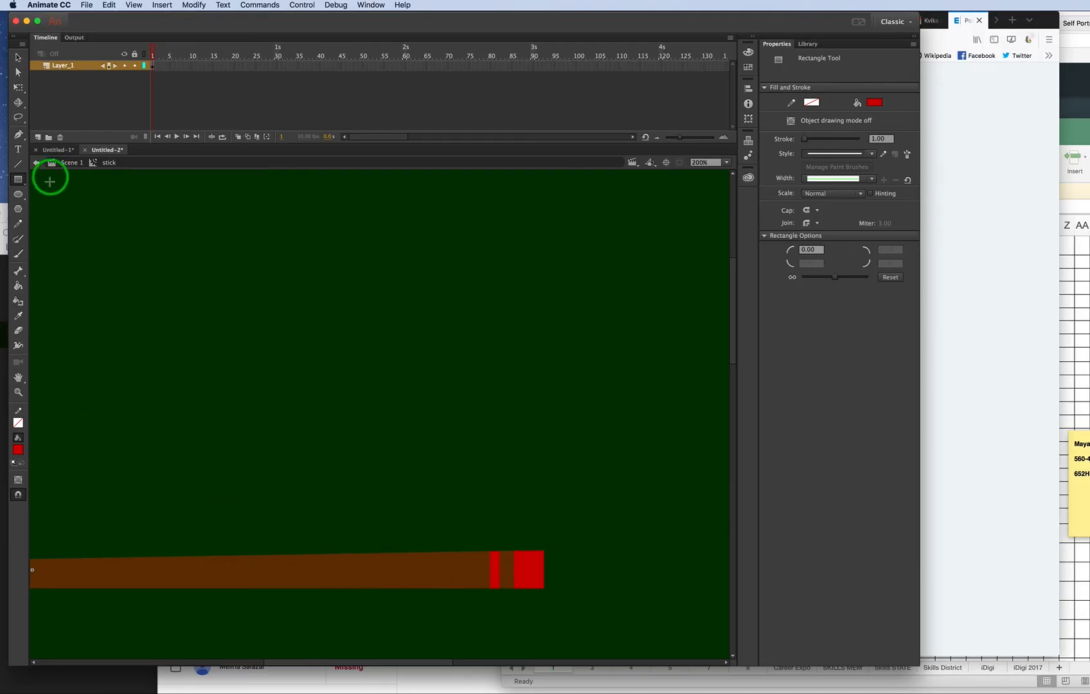
Draw a white band across the cue stick directly beside the inner edge of the narrow red band
{"action": "left_click", "coordinate": [18, 449]}
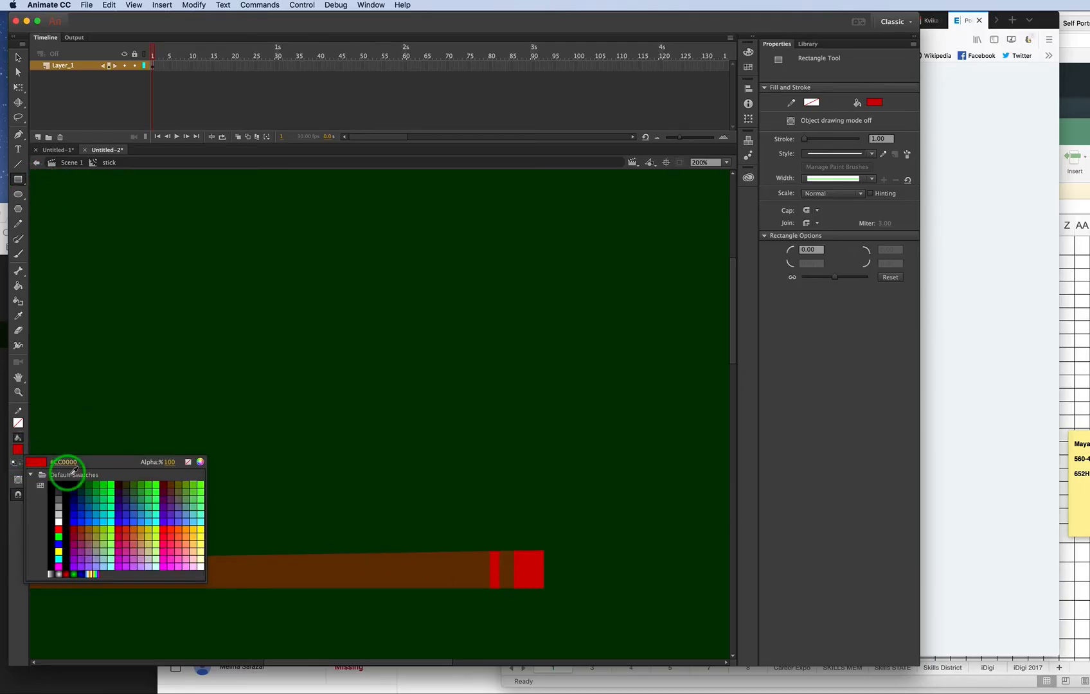
{"action": "left_click", "coordinate": [59, 521]}
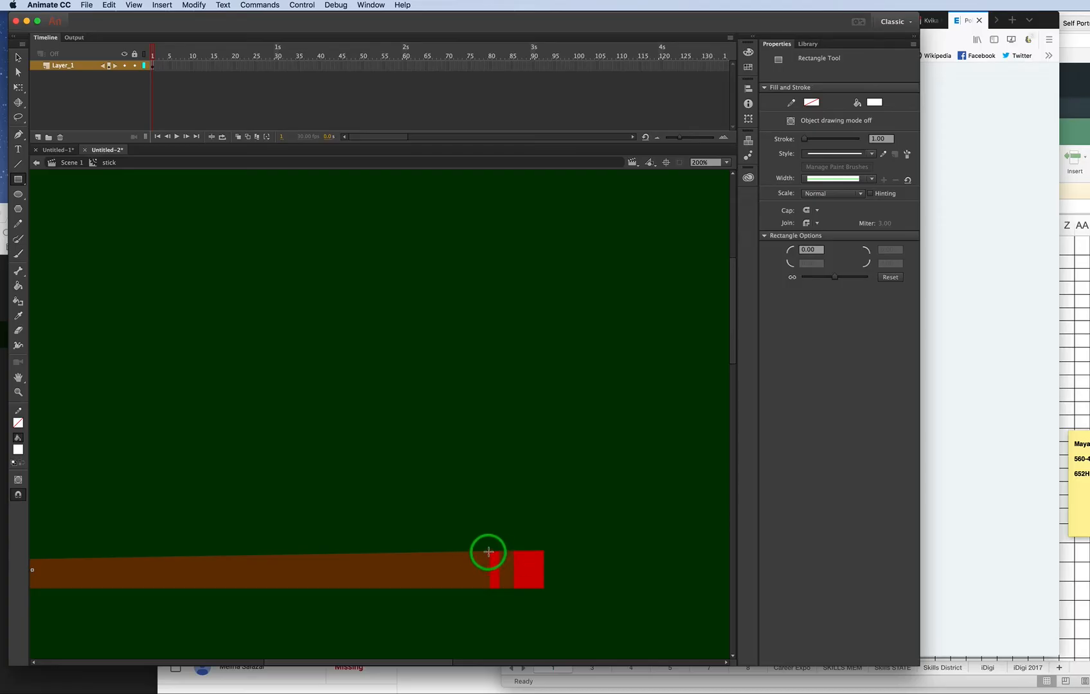
{"action": "left_click_drag", "start_coordinate": [488, 551], "coordinate": [471, 583]}
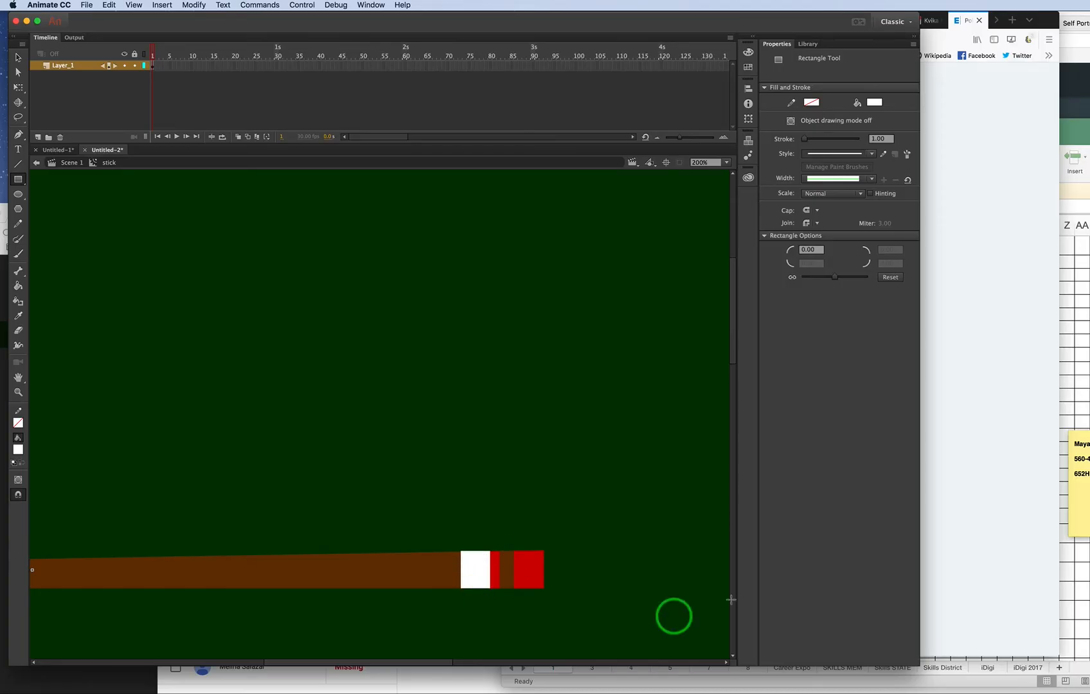
Set the fill to turquoise (#33CCCC) and try to color the stick's long front section marked off by a dividing line
{"action": "left_click_drag", "start_coordinate": [380, 448], "coordinate": [731, 450]}
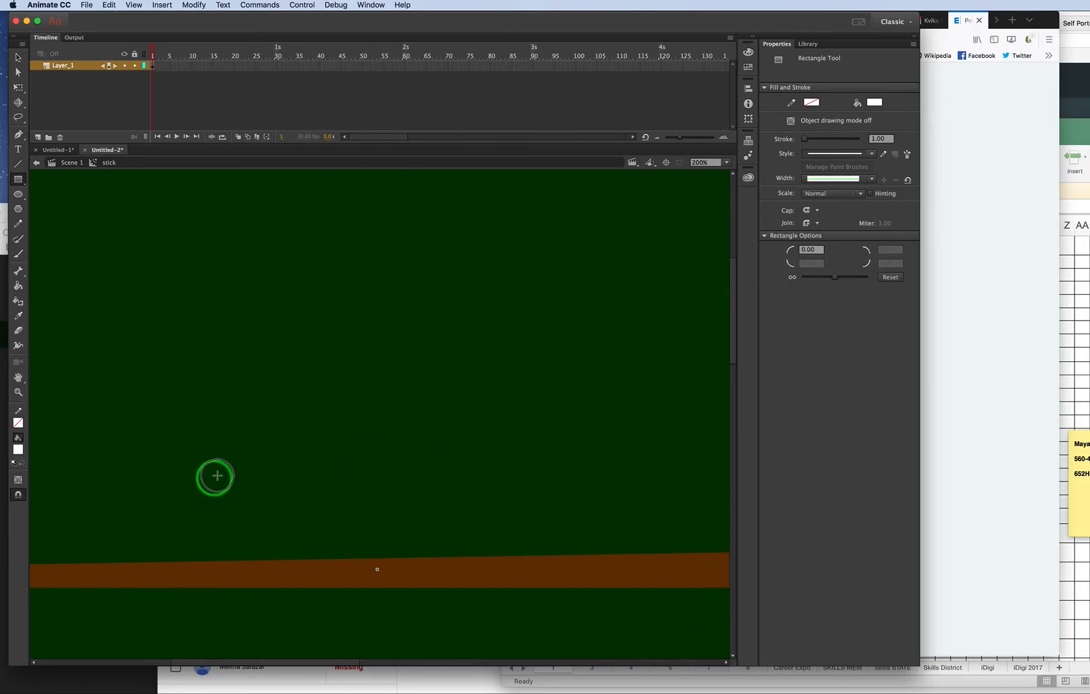
{"action": "left_click_drag", "start_coordinate": [214, 475], "coordinate": [577, 382]}
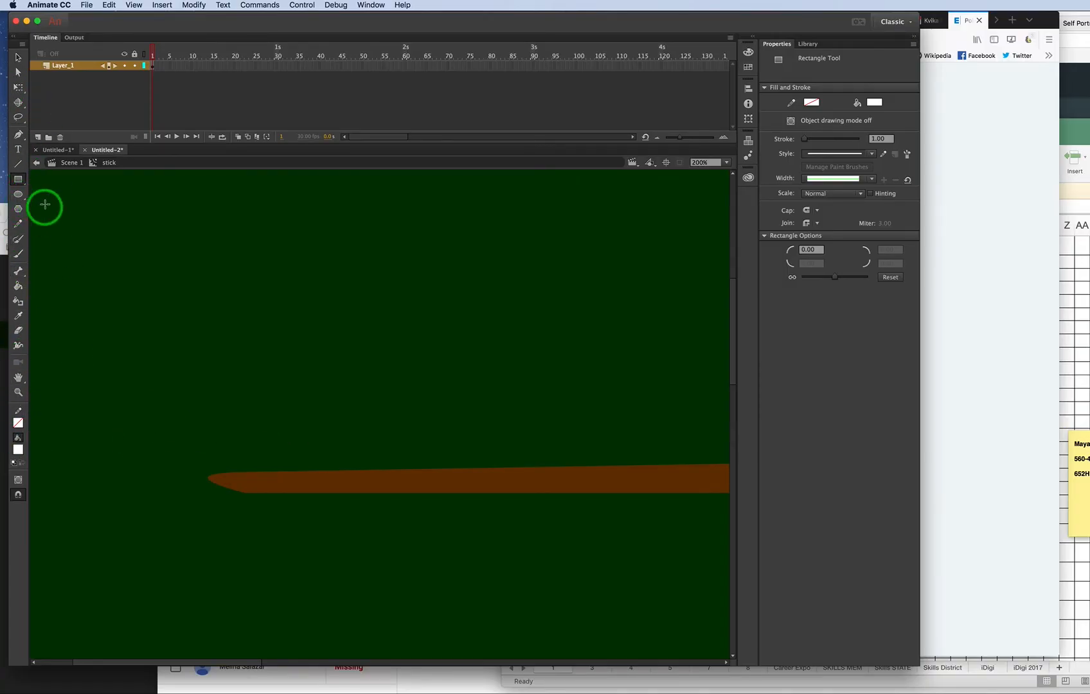
{"action": "left_click", "coordinate": [18, 165]}
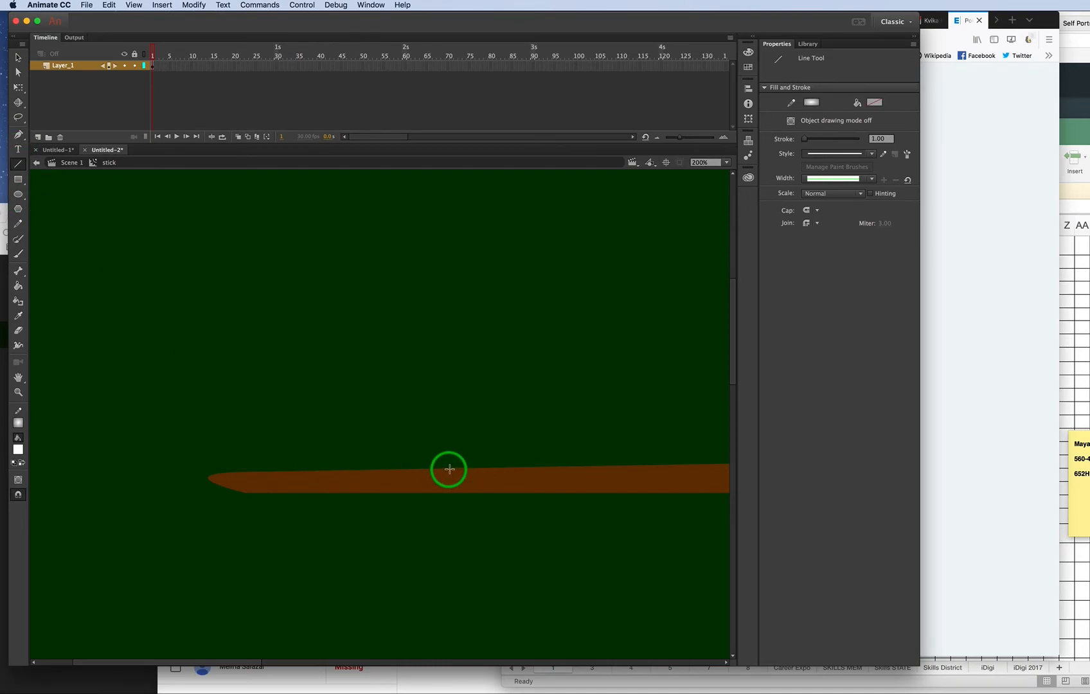
{"action": "left_click_drag", "start_coordinate": [449, 469], "coordinate": [449, 493]}
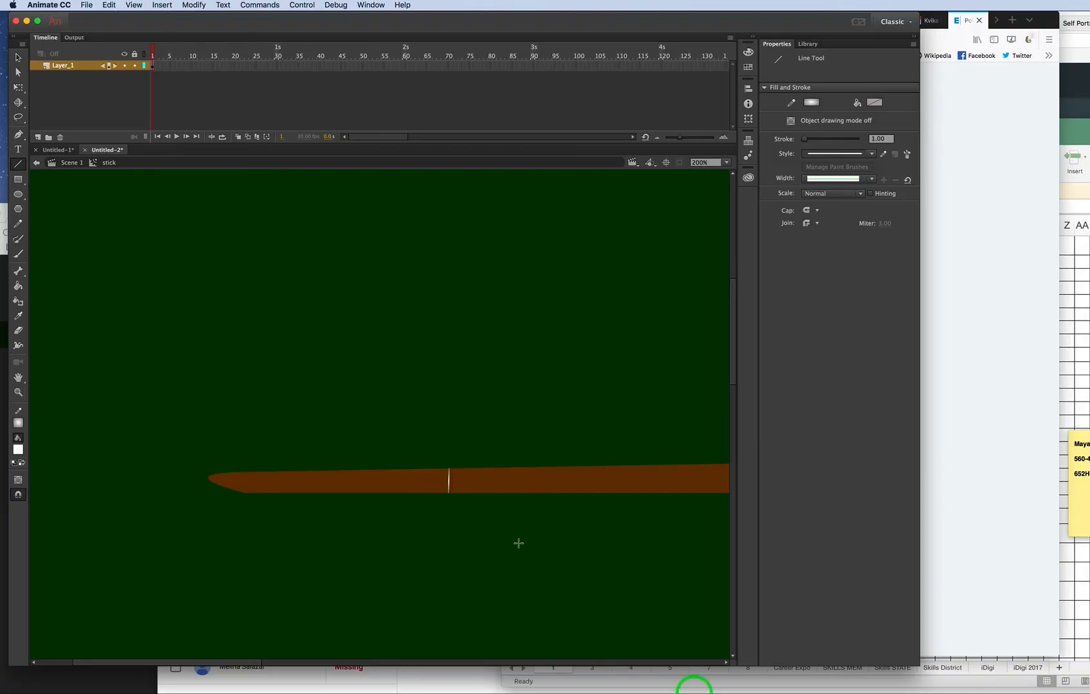
{"action": "left_click", "coordinate": [19, 449]}
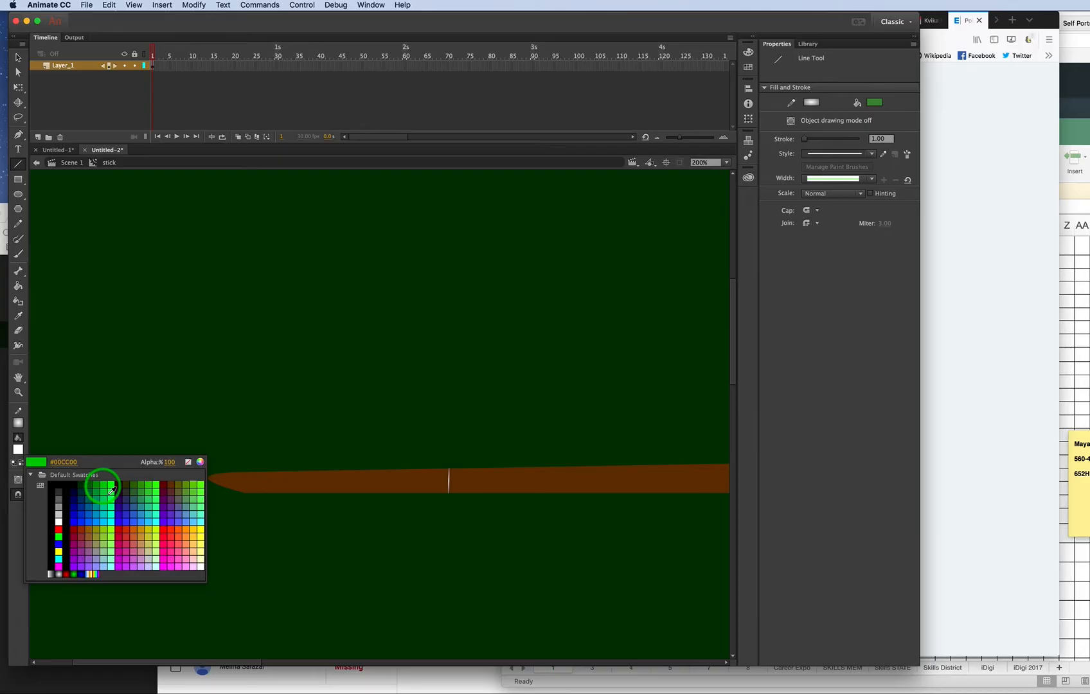
{"action": "left_click", "coordinate": [152, 513]}
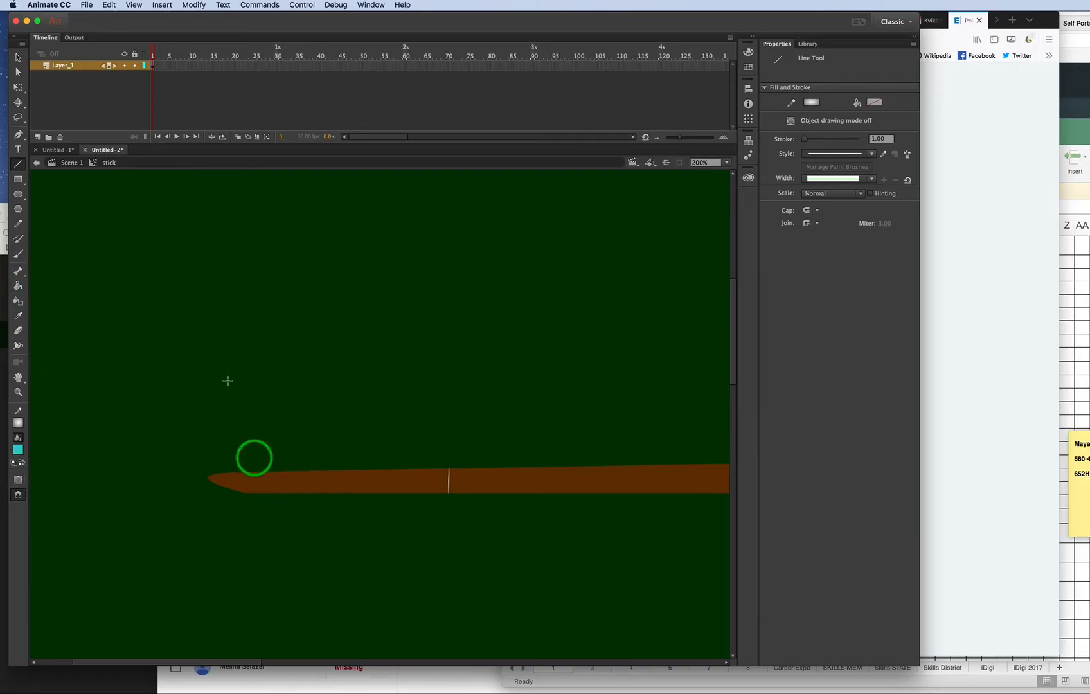
{"action": "left_click", "coordinate": [20, 300]}
{"action": "left_click", "coordinate": [309, 482]}
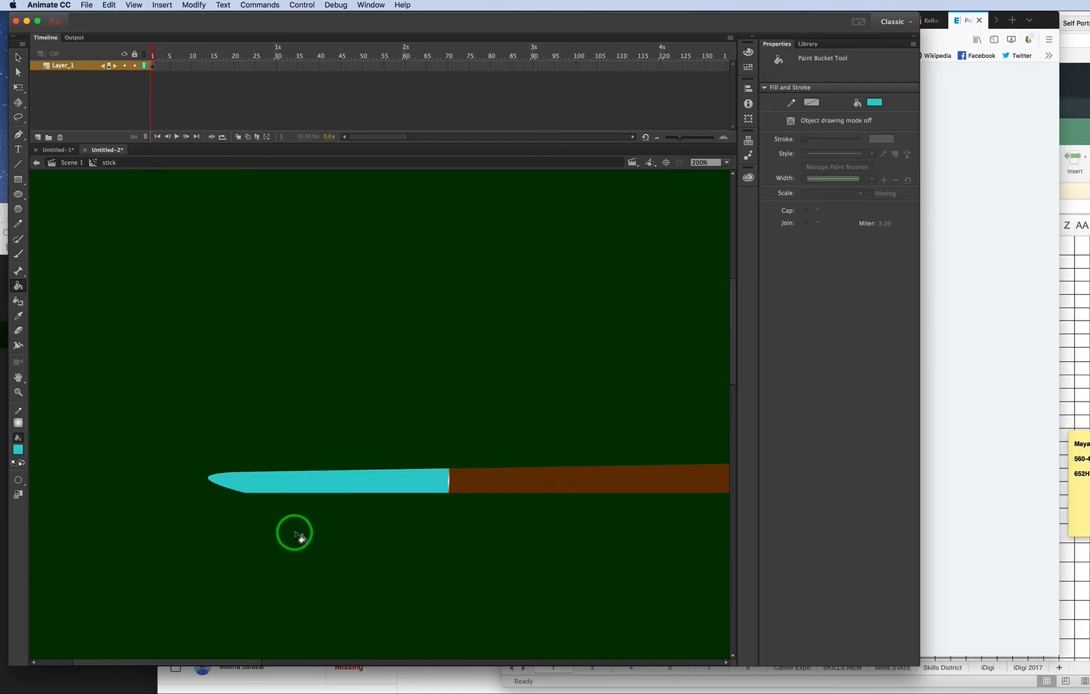
{"action": "key", "text": "super+z"}
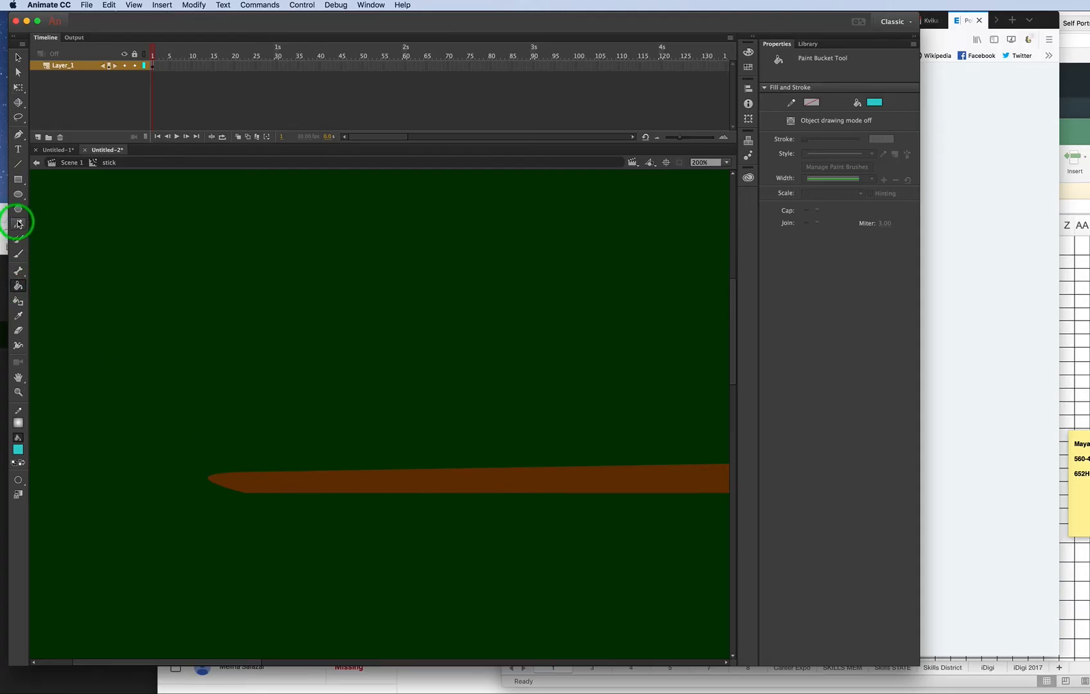
Draw a dividing line across the stick close to its rounded tip and fill the tip with turquoise
{"action": "left_click", "coordinate": [18, 166]}
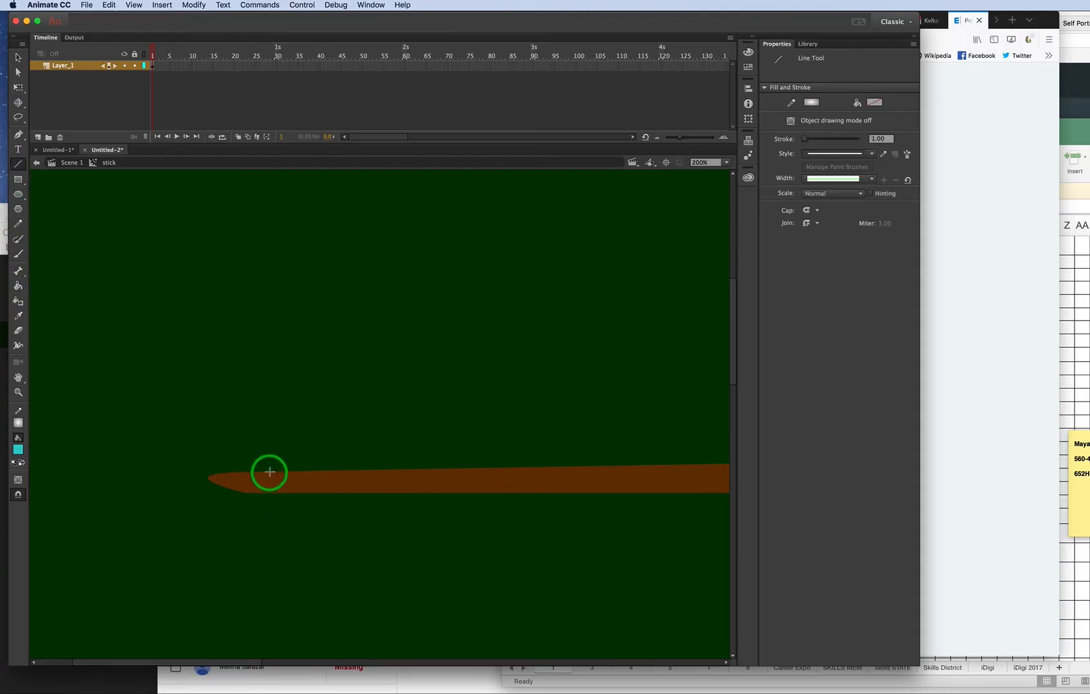
{"action": "left_click_drag", "start_coordinate": [269, 474], "coordinate": [268, 492]}
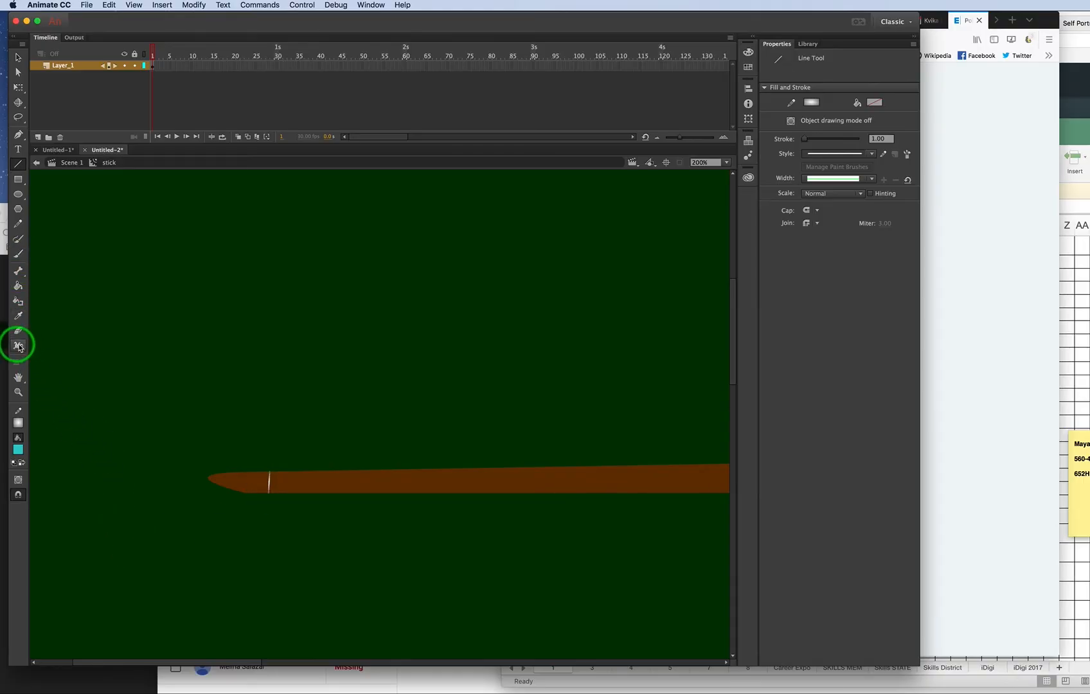
{"action": "left_click", "coordinate": [18, 285]}
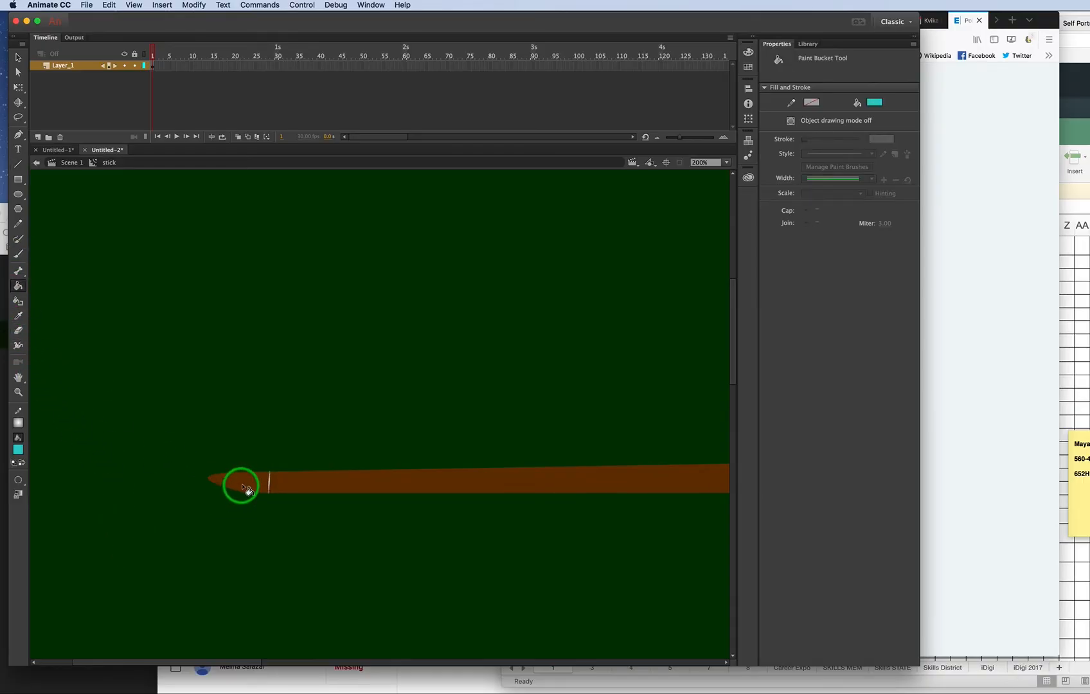
{"action": "left_click", "coordinate": [248, 491]}
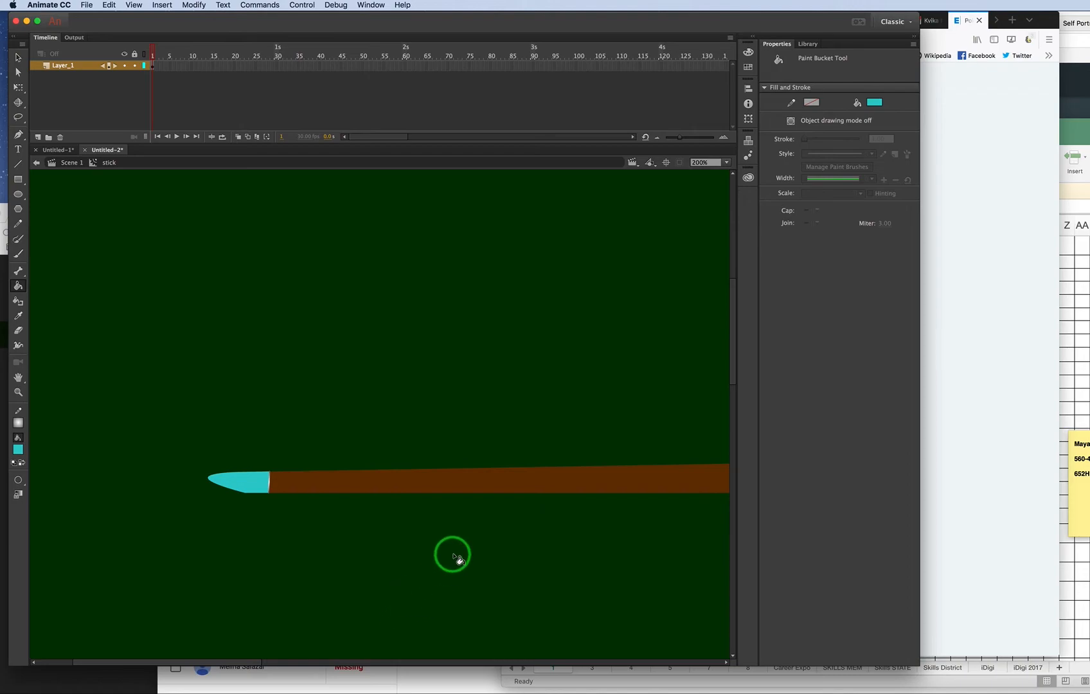
{"action": "key", "text": "super+minus"}
{"action": "key", "text": "super+minus"}
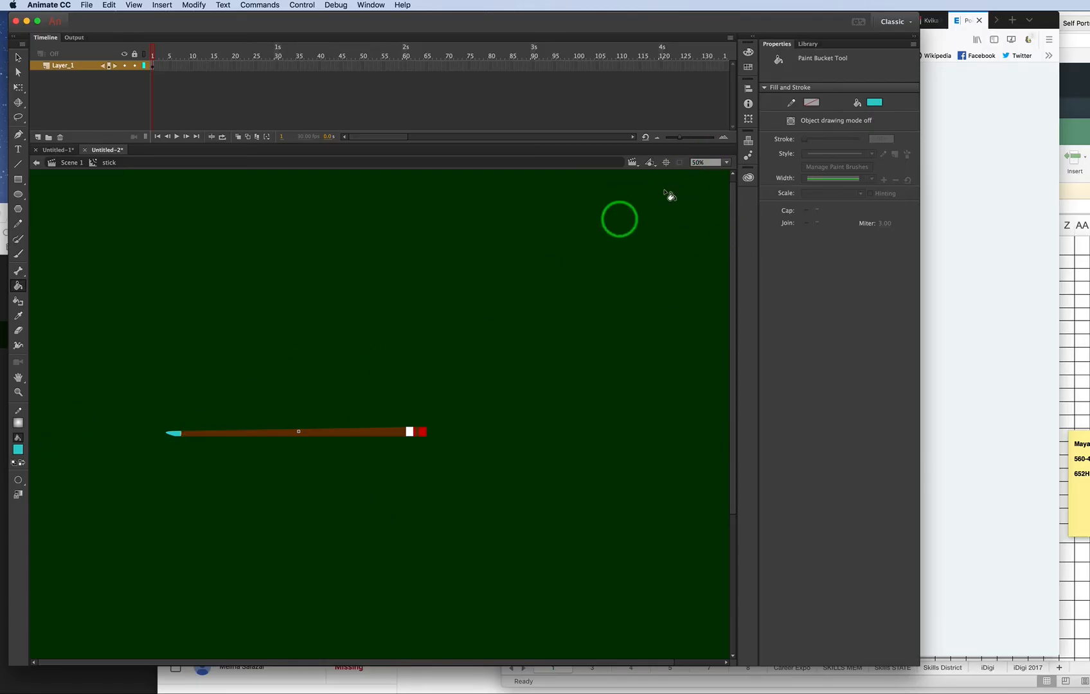
Change the current fill type from solid color to a linear gradient
{"action": "left_click", "coordinate": [748, 53]}
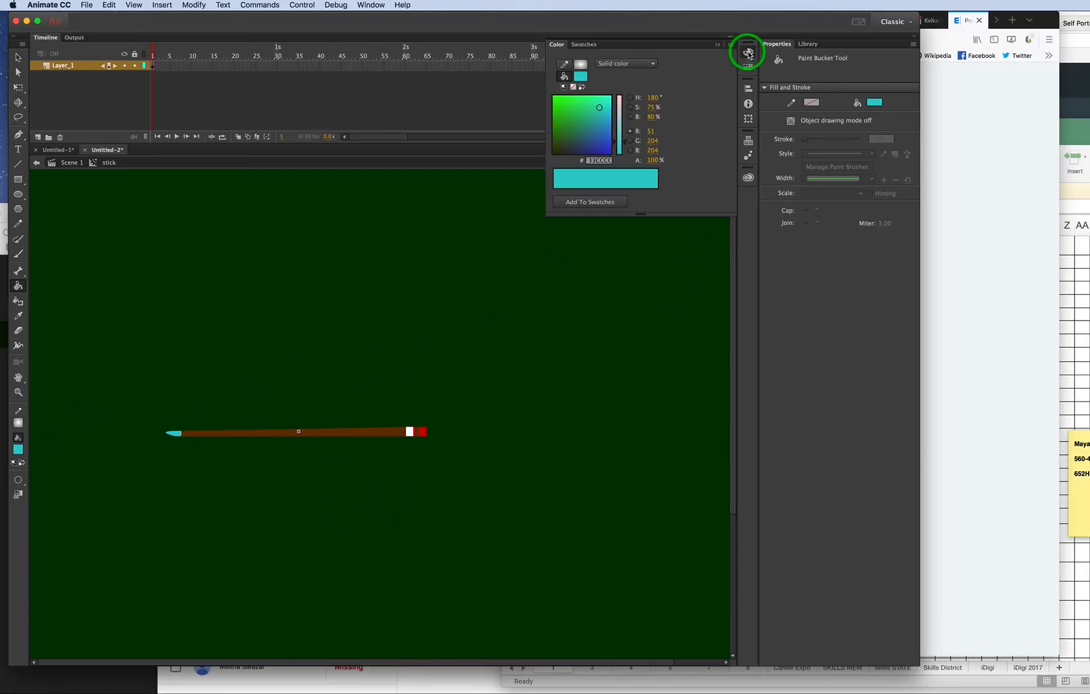
{"action": "left_click", "coordinate": [617, 63]}
{"action": "left_click", "coordinate": [620, 104]}
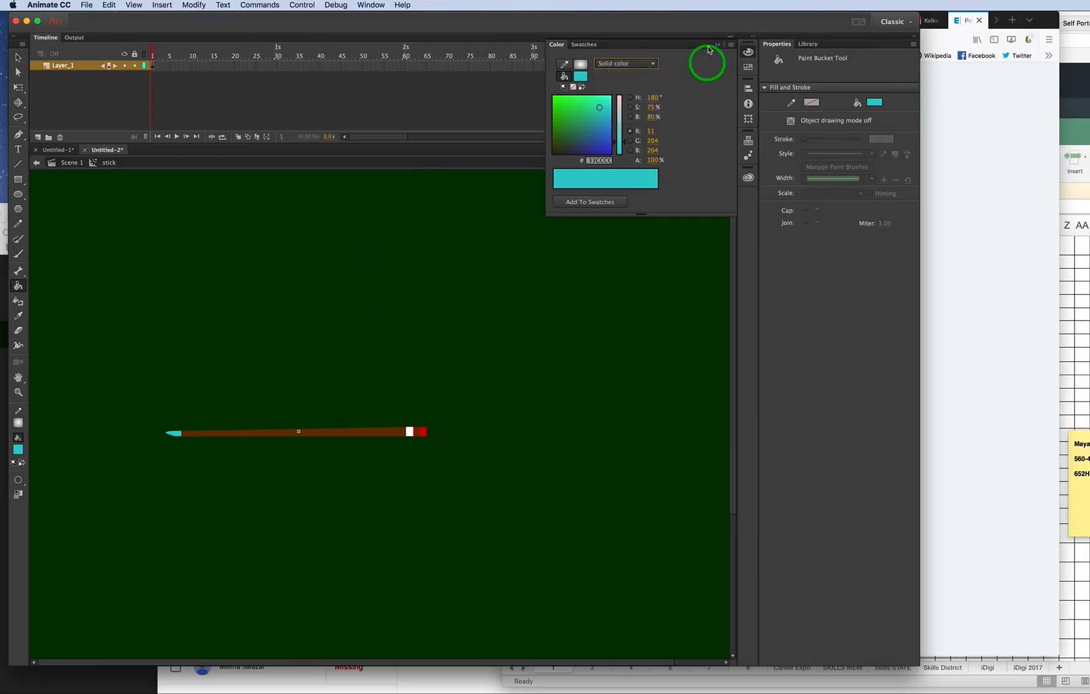
{"action": "left_click", "coordinate": [625, 63]}
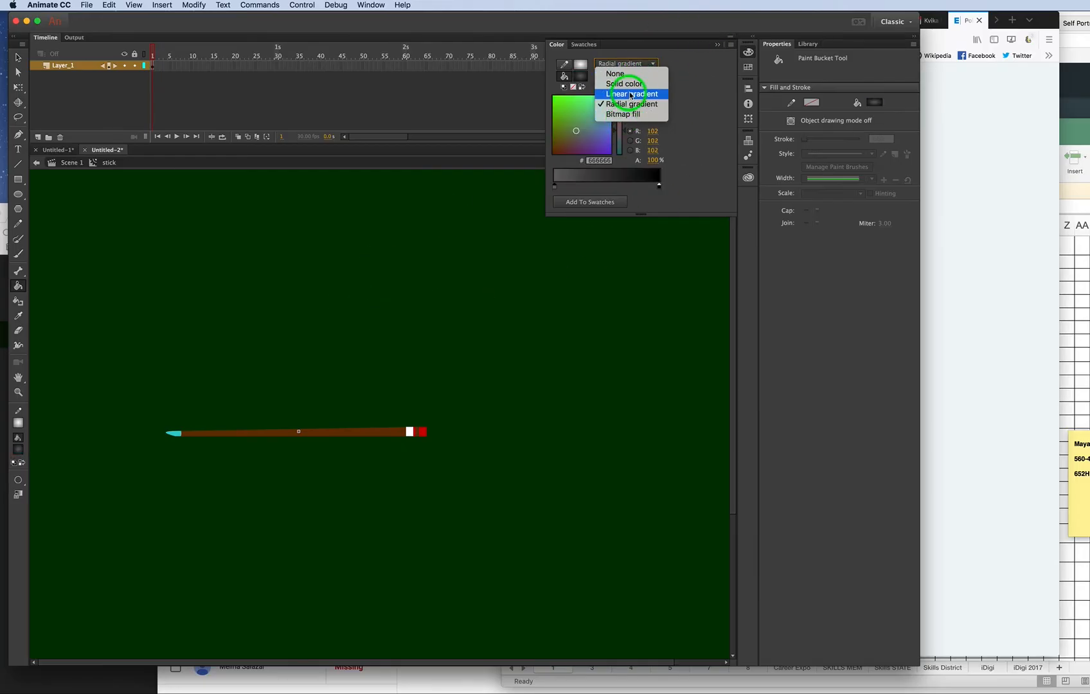
{"action": "left_click", "coordinate": [630, 94]}
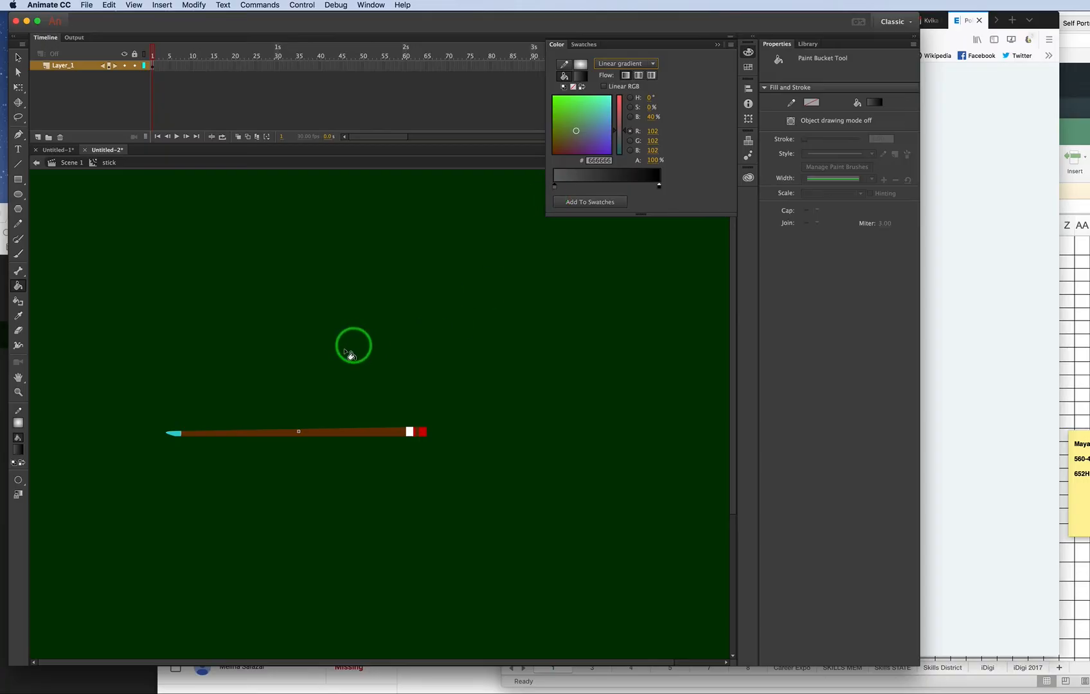
{"action": "left_click", "coordinate": [200, 264]}
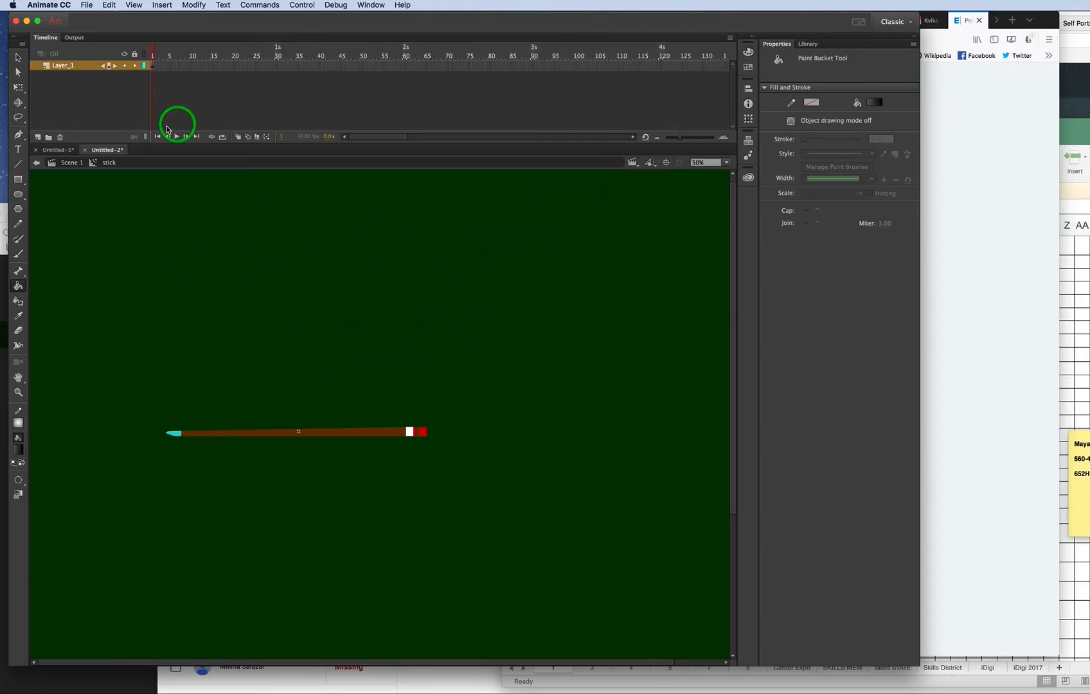
Create a new Movie Clip symbol named 8 ball and view the symbols in the document's library
{"action": "left_click", "coordinate": [161, 5]}
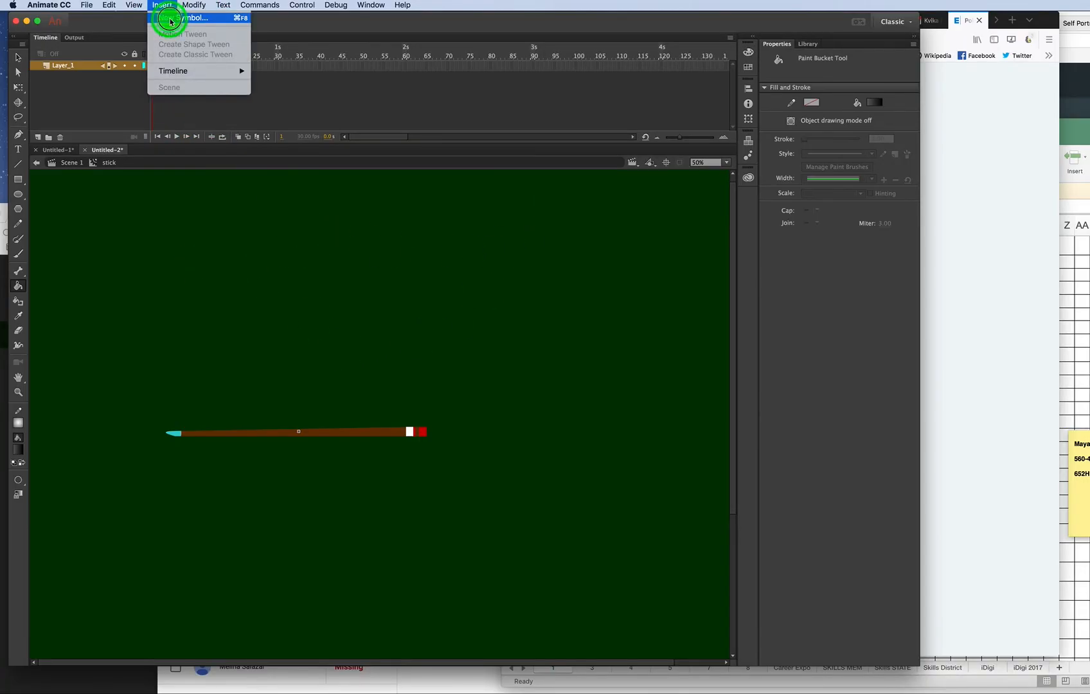
{"action": "left_click", "coordinate": [169, 19]}
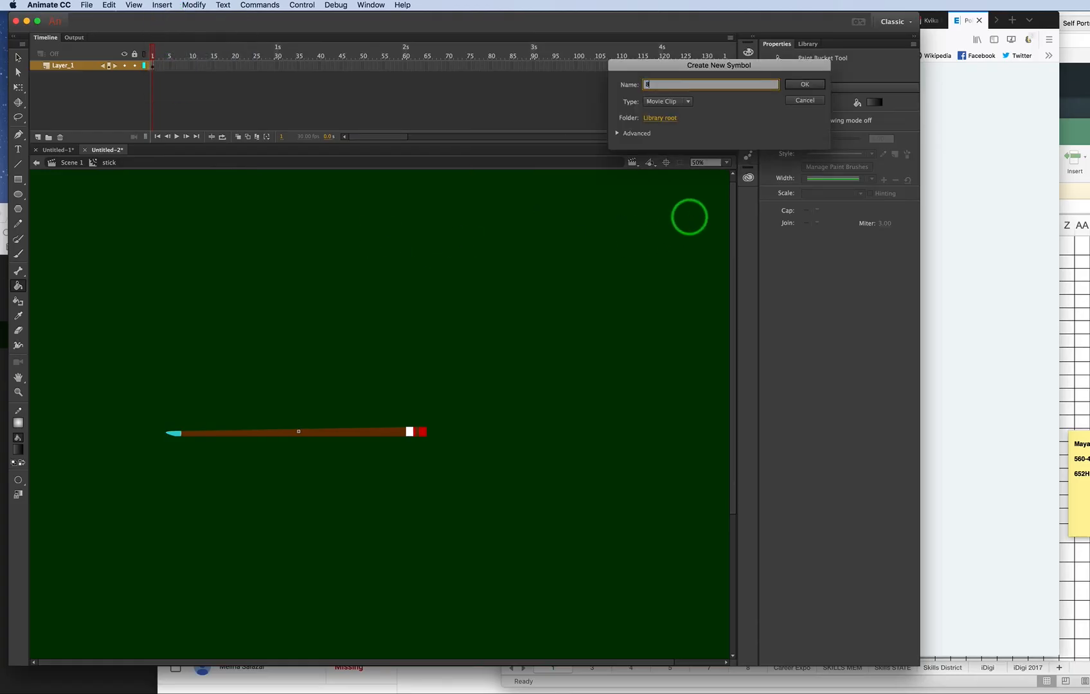
{"action": "key", "text": "Return"}
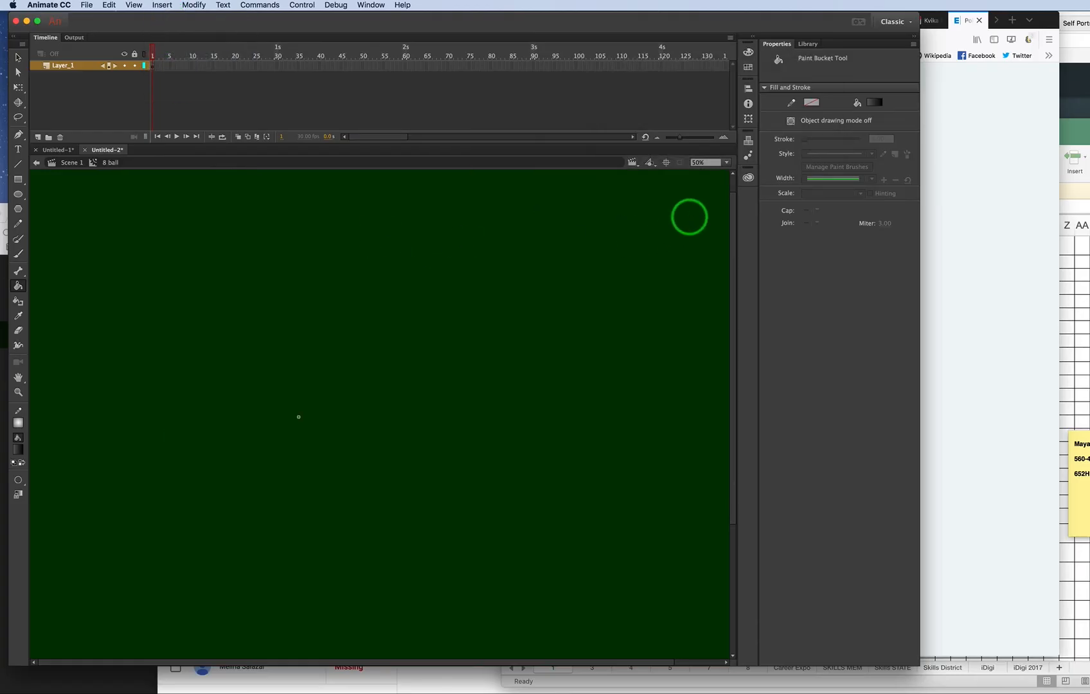
{"action": "left_click", "coordinate": [808, 44]}
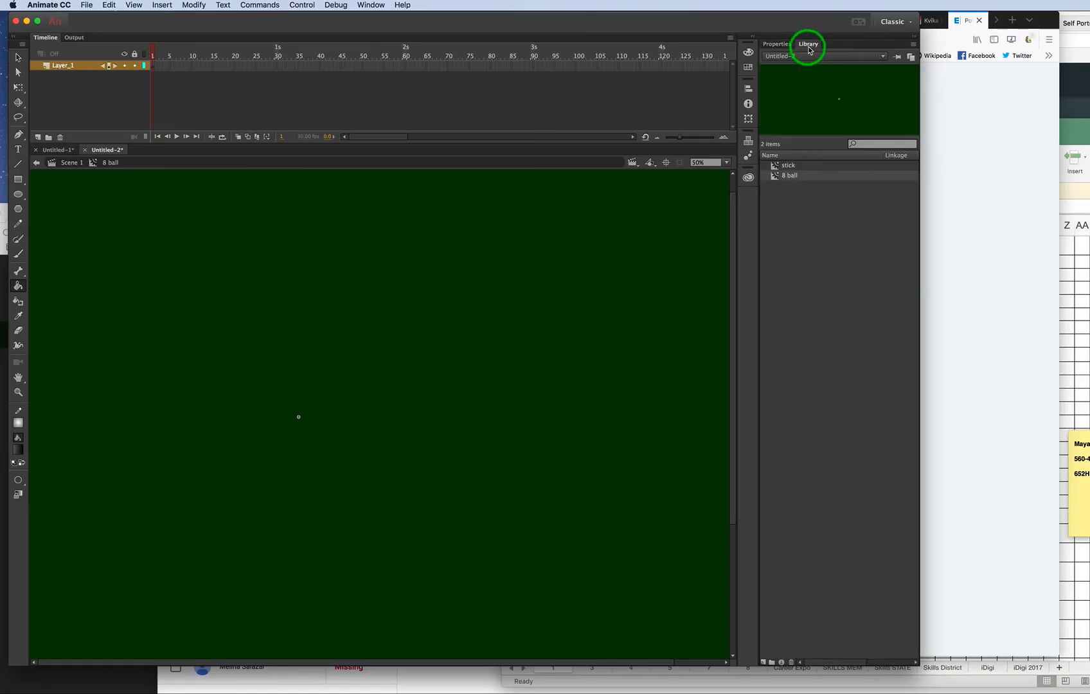
{"action": "left_click", "coordinate": [788, 166]}
{"action": "left_click", "coordinate": [790, 178]}
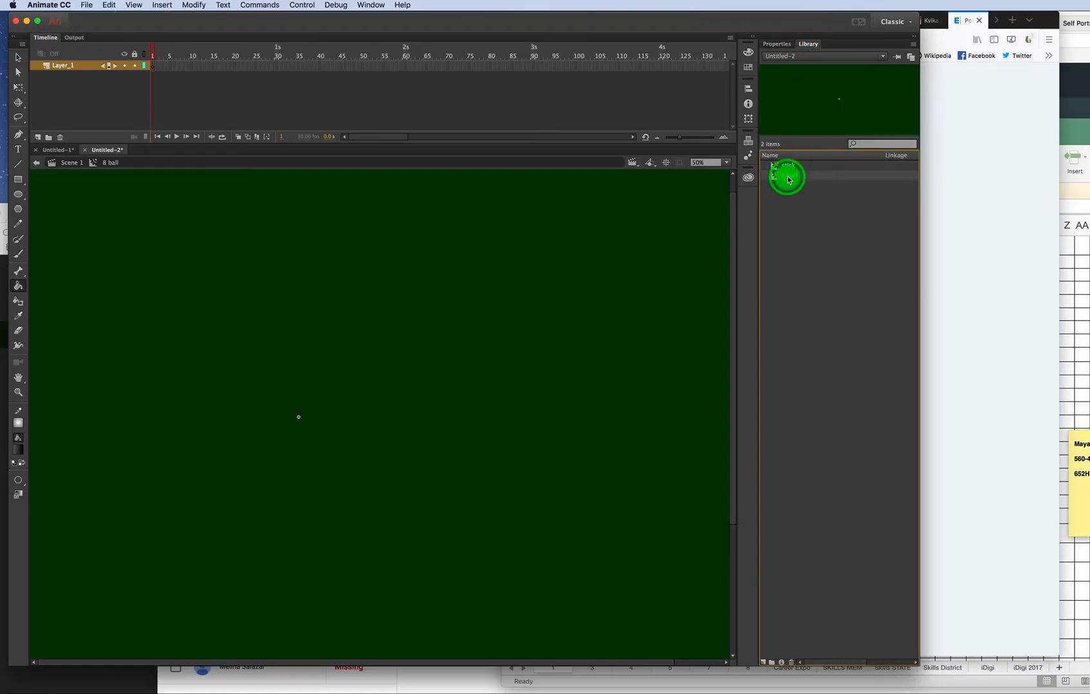
Draw a circle around the registration point with the Oval tool, using no stroke and the white-to-black radial gradient fill
{"action": "left_click", "coordinate": [18, 196]}
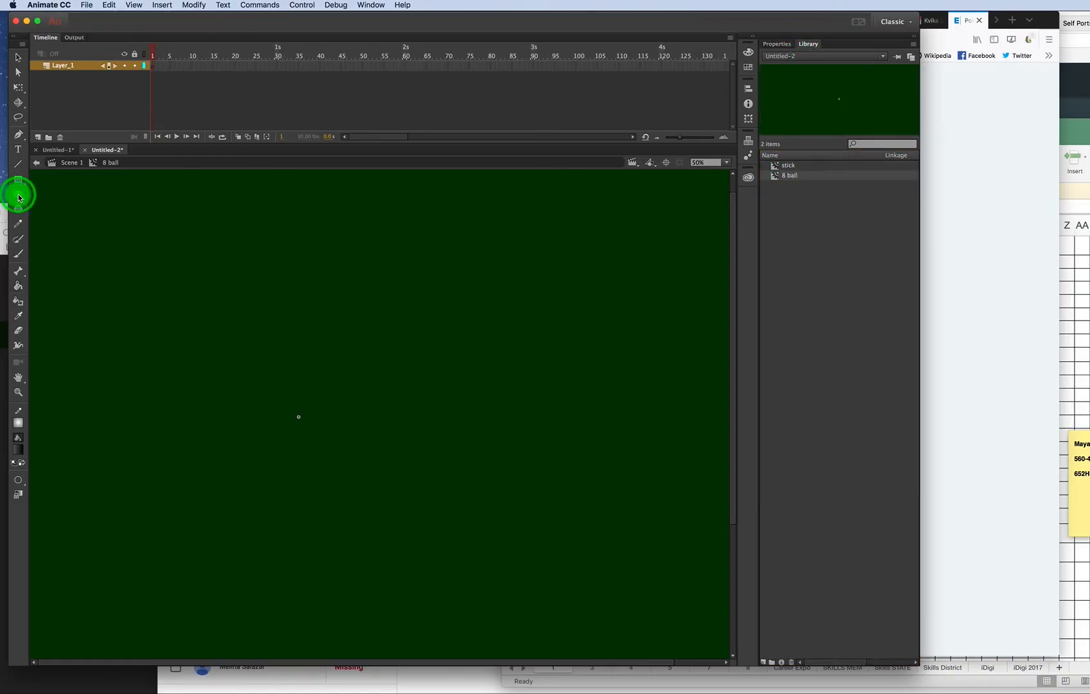
{"action": "left_click", "coordinate": [19, 425]}
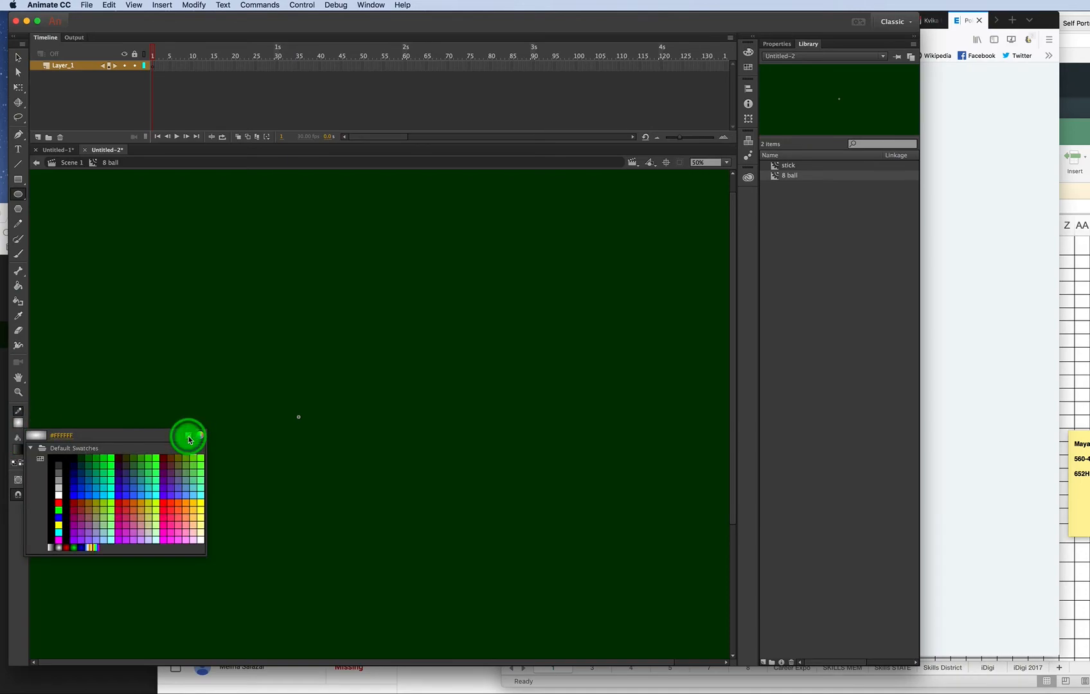
{"action": "left_click", "coordinate": [189, 438]}
{"action": "left_click", "coordinate": [18, 450]}
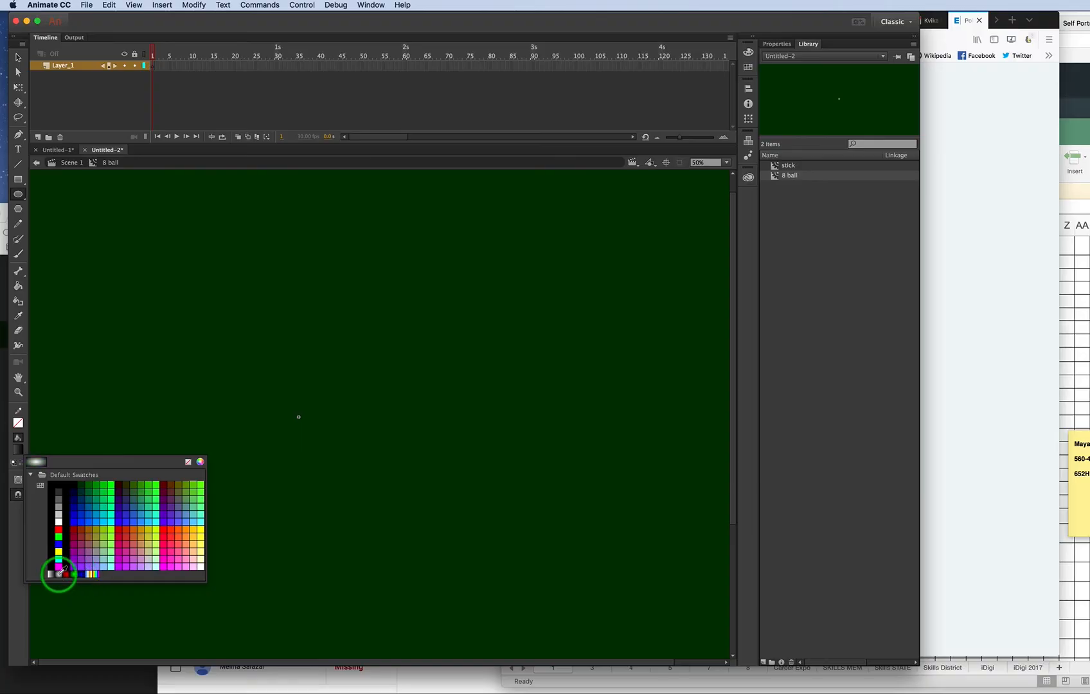
{"action": "left_click", "coordinate": [60, 574]}
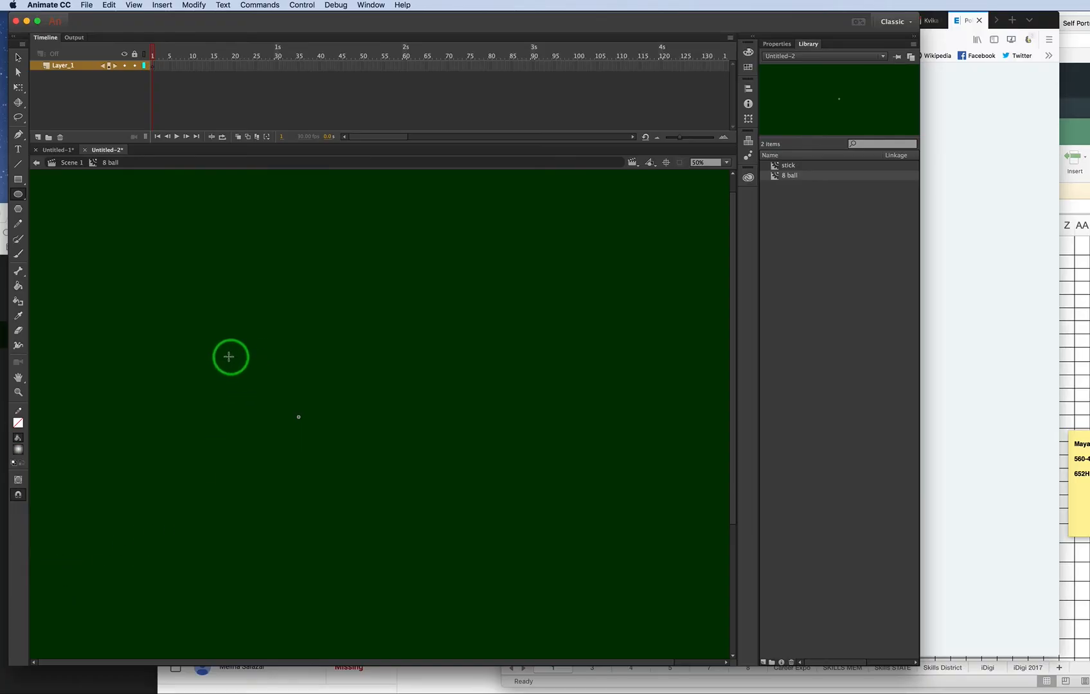
{"action": "left_click_drag", "start_coordinate": [219, 344], "coordinate": [383, 504]}
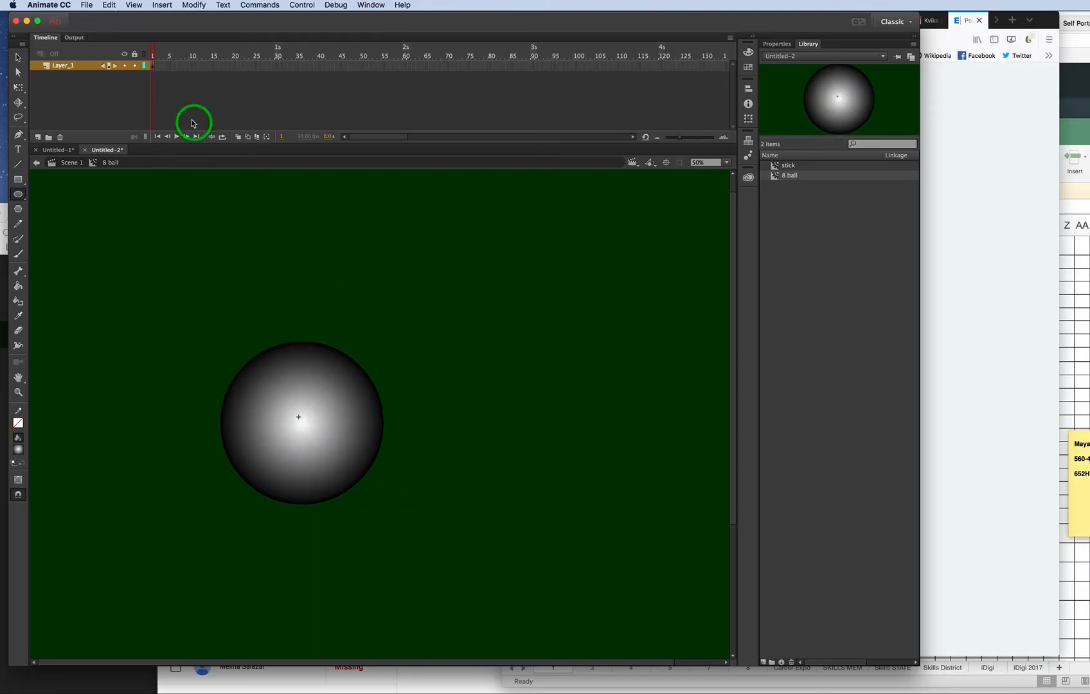
Select the whole ball, move it by hand over the registration point and try to center it relative to the stage
{"action": "left_click", "coordinate": [18, 57]}
{"action": "left_click_drag", "start_coordinate": [159, 282], "coordinate": [463, 589]}
{"action": "left_click_drag", "start_coordinate": [324, 446], "coordinate": [323, 403]}
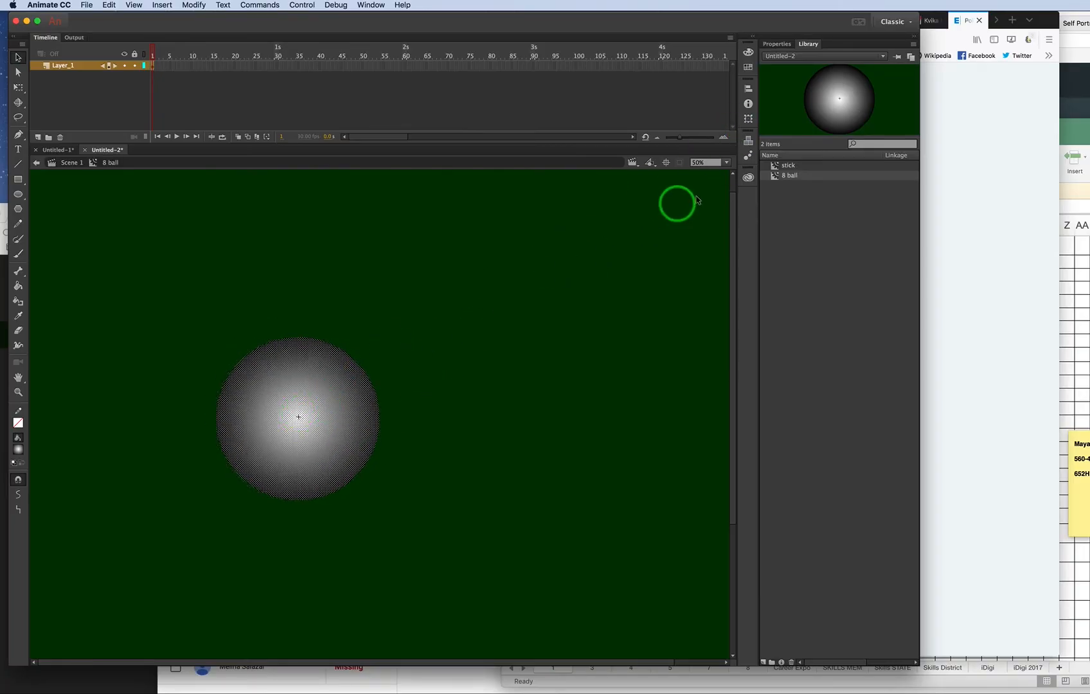
{"action": "left_click", "coordinate": [748, 90]}
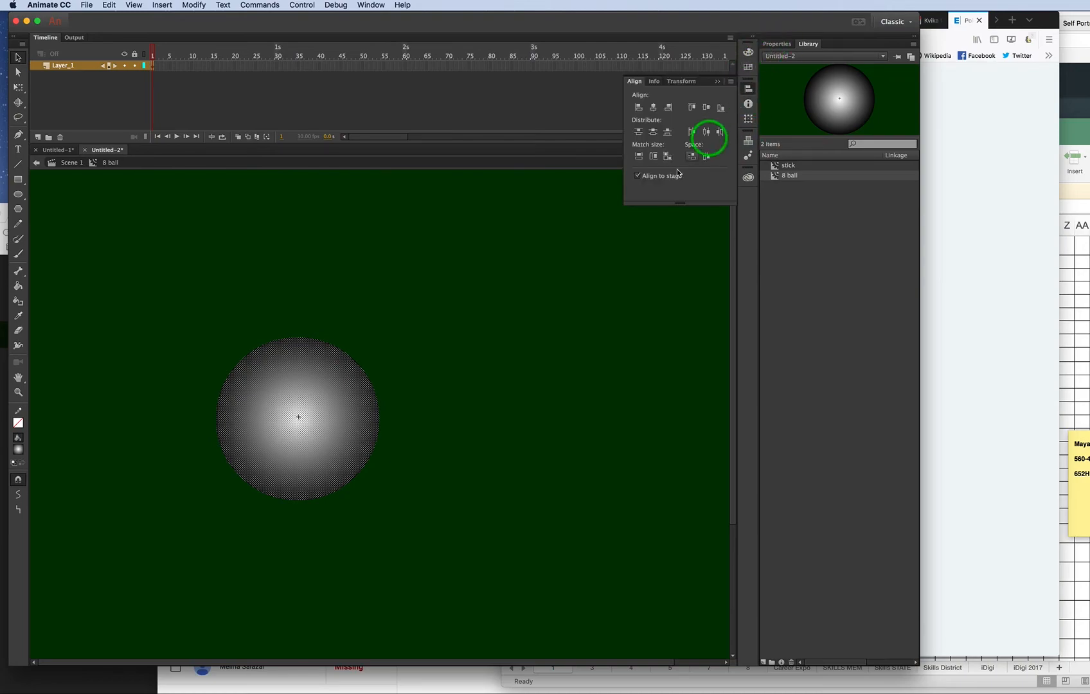
{"action": "left_click", "coordinate": [638, 177]}
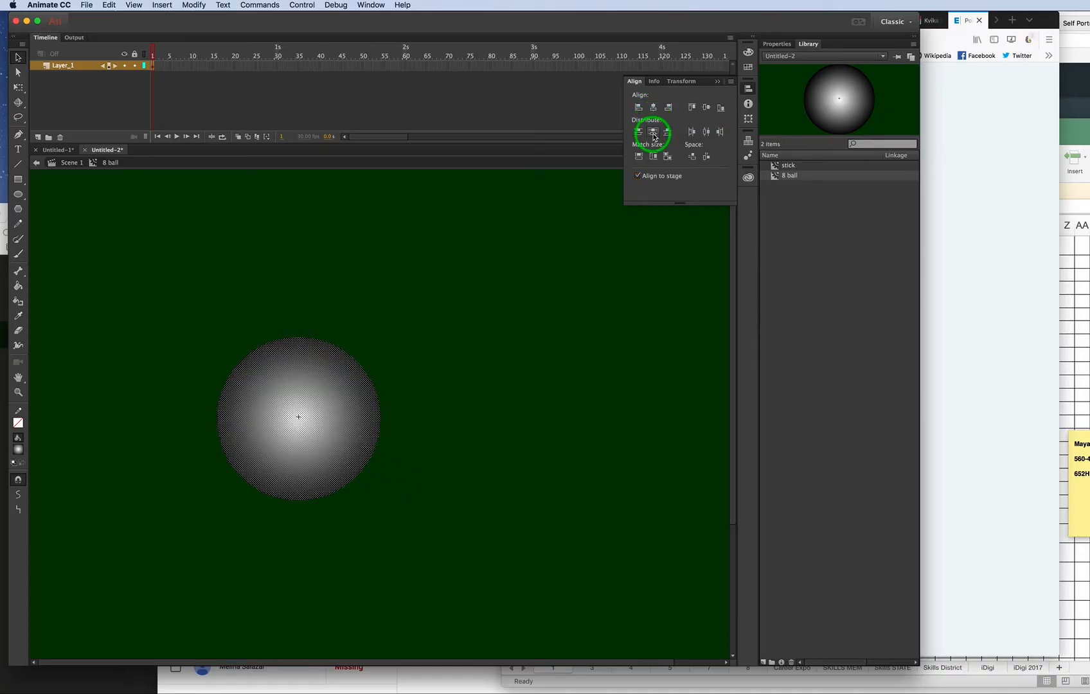
Move the ball away and recenter it on the stage with horizontal center alignment and vertical center distribution
{"action": "left_click_drag", "start_coordinate": [321, 488], "coordinate": [154, 334]}
{"action": "left_click", "coordinate": [750, 91]}
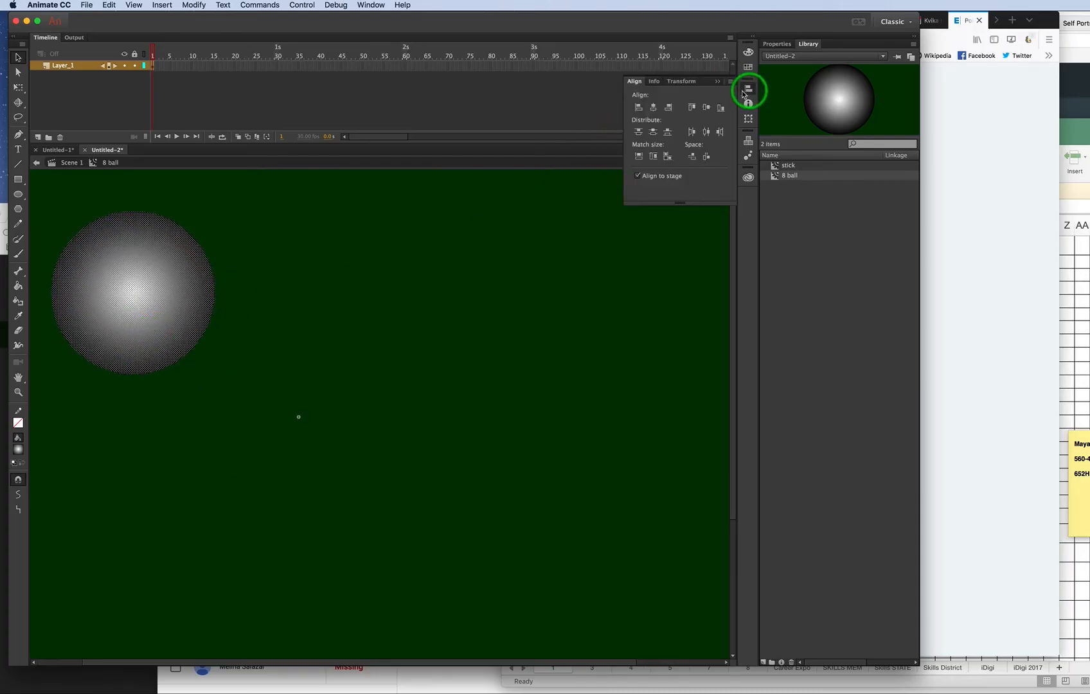
{"action": "left_click", "coordinate": [654, 107]}
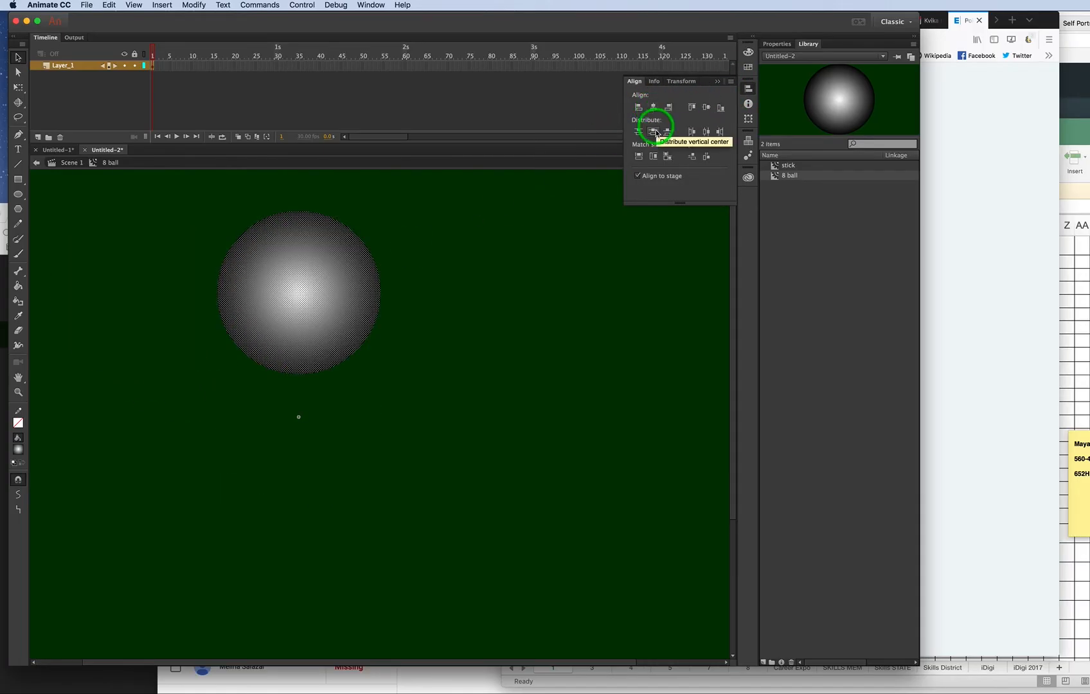
{"action": "left_click", "coordinate": [654, 133]}
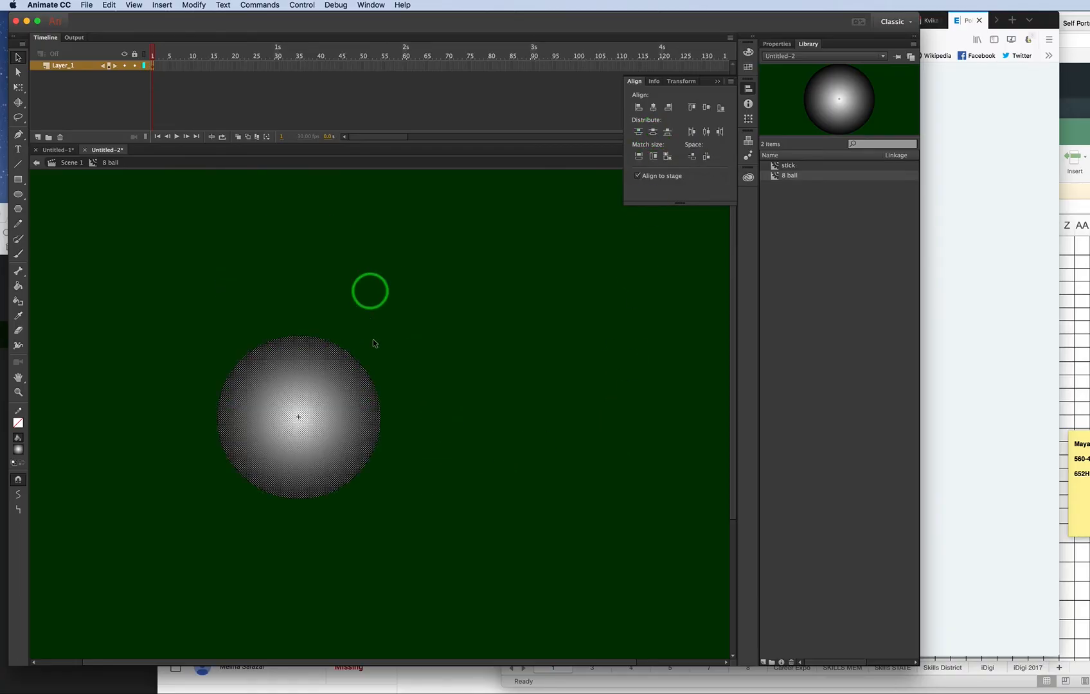
{"action": "left_click", "coordinate": [566, 448]}
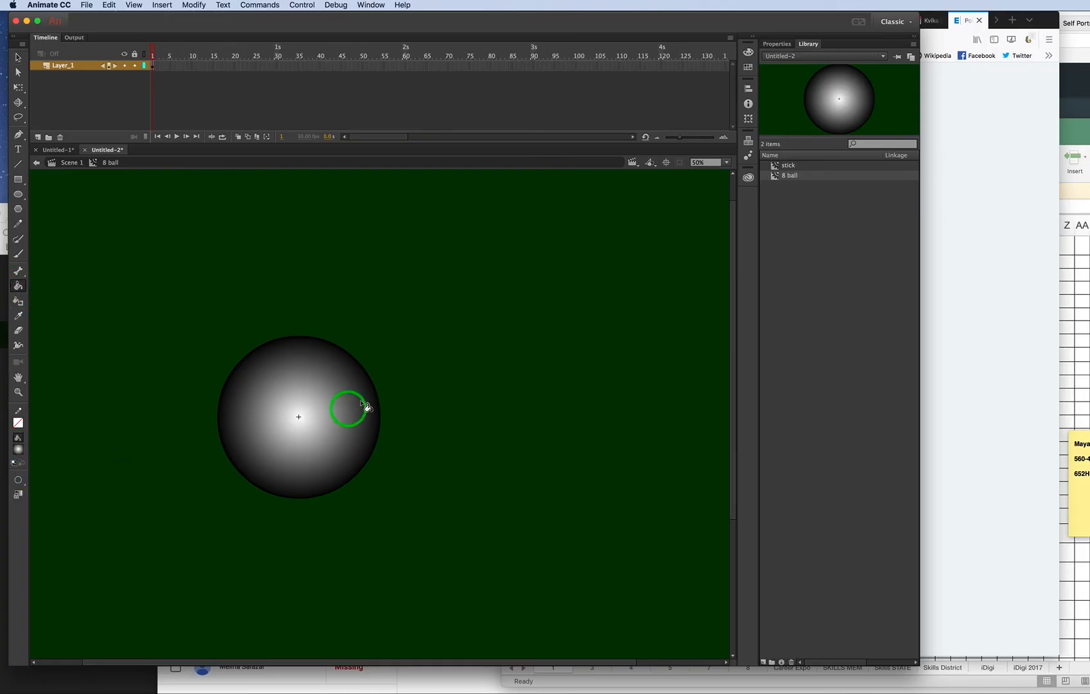
Refill the ball with the radial gradient from several points using the Paint Bucket, ending with the highlight at its upper-right edge
{"action": "left_click", "coordinate": [335, 384]}
{"action": "left_click", "coordinate": [312, 365]}
{"action": "left_click", "coordinate": [270, 386]}
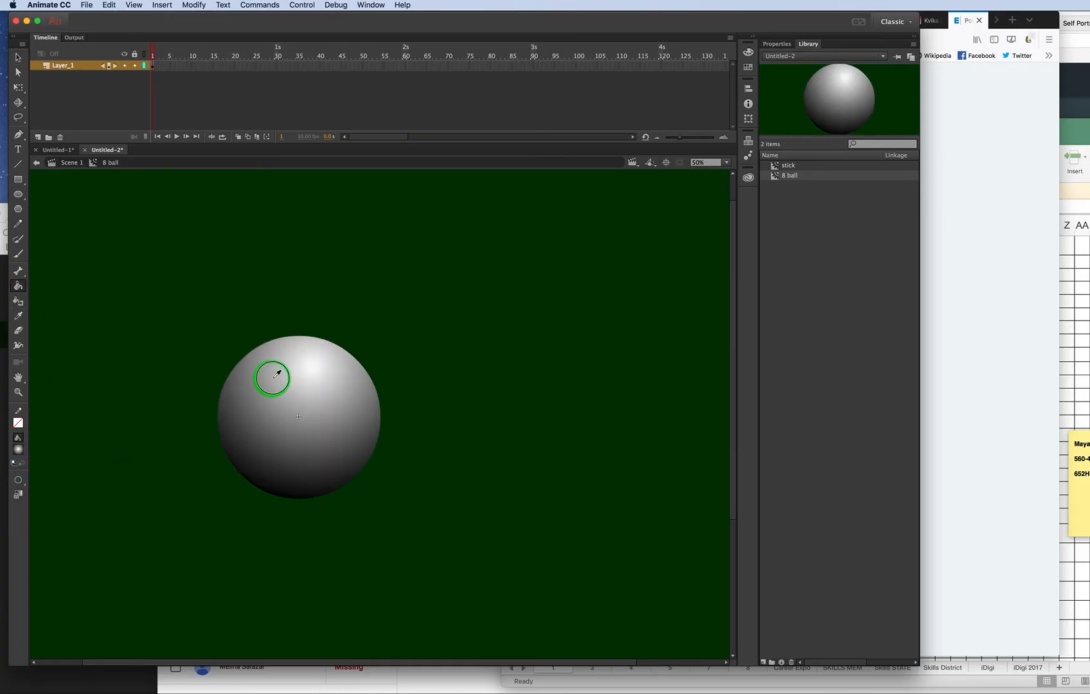
{"action": "left_click", "coordinate": [284, 451]}
{"action": "left_click", "coordinate": [357, 403]}
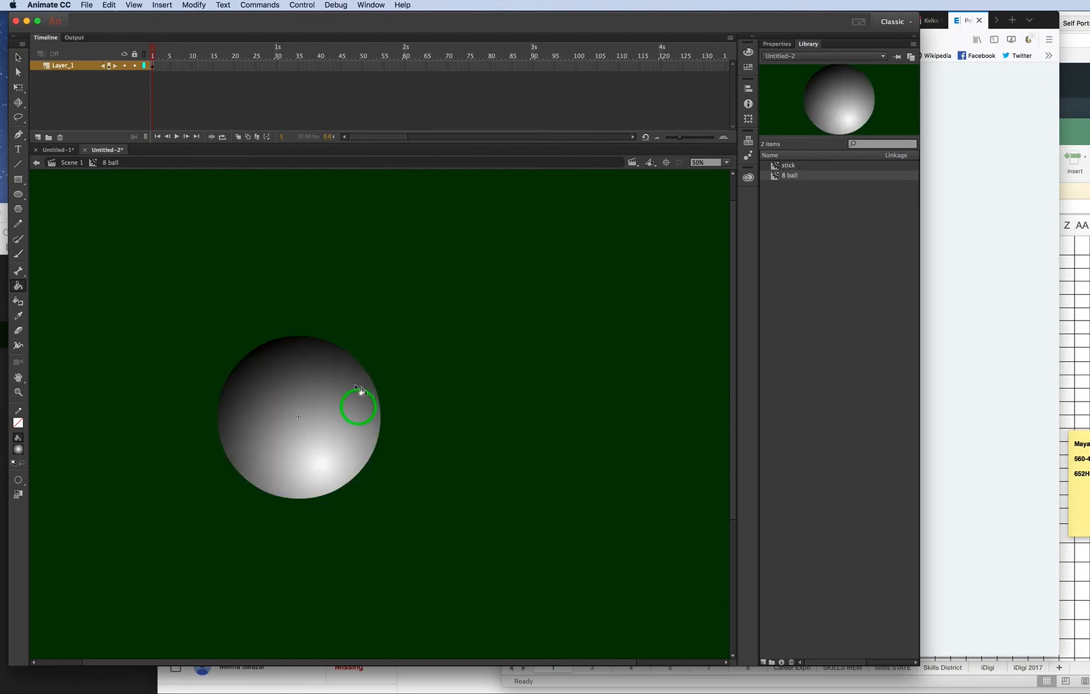
{"action": "left_click", "coordinate": [349, 371]}
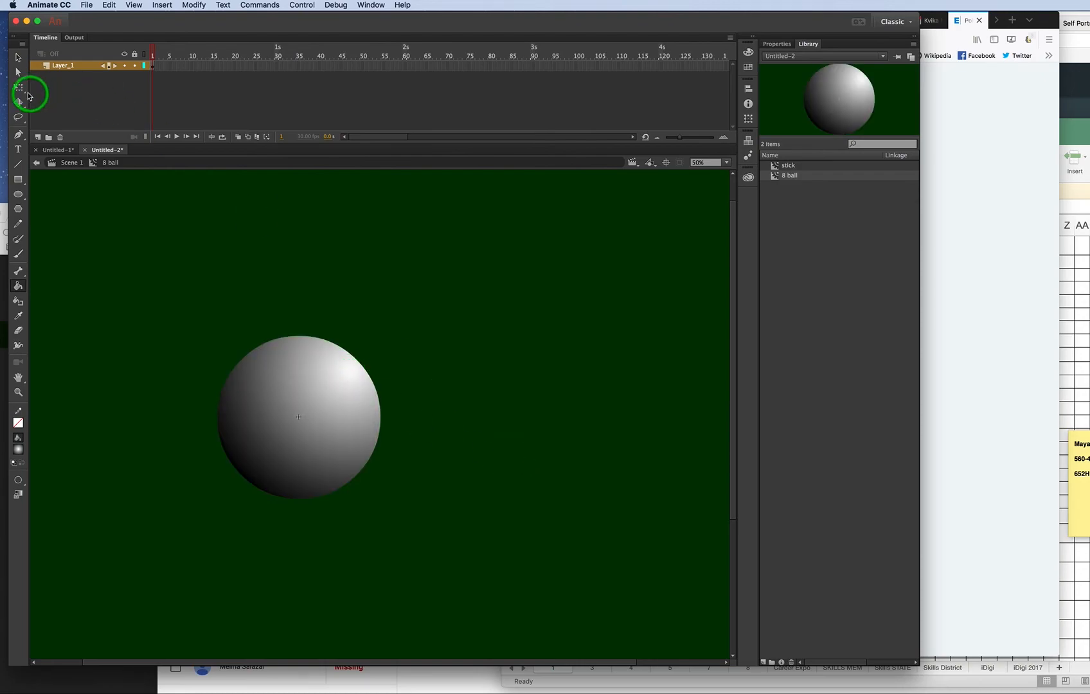
Use the Gradient Transform tool to shift the ball's highlight just right of its top center and shrink the gradient's radius
{"action": "left_click", "coordinate": [20, 90]}
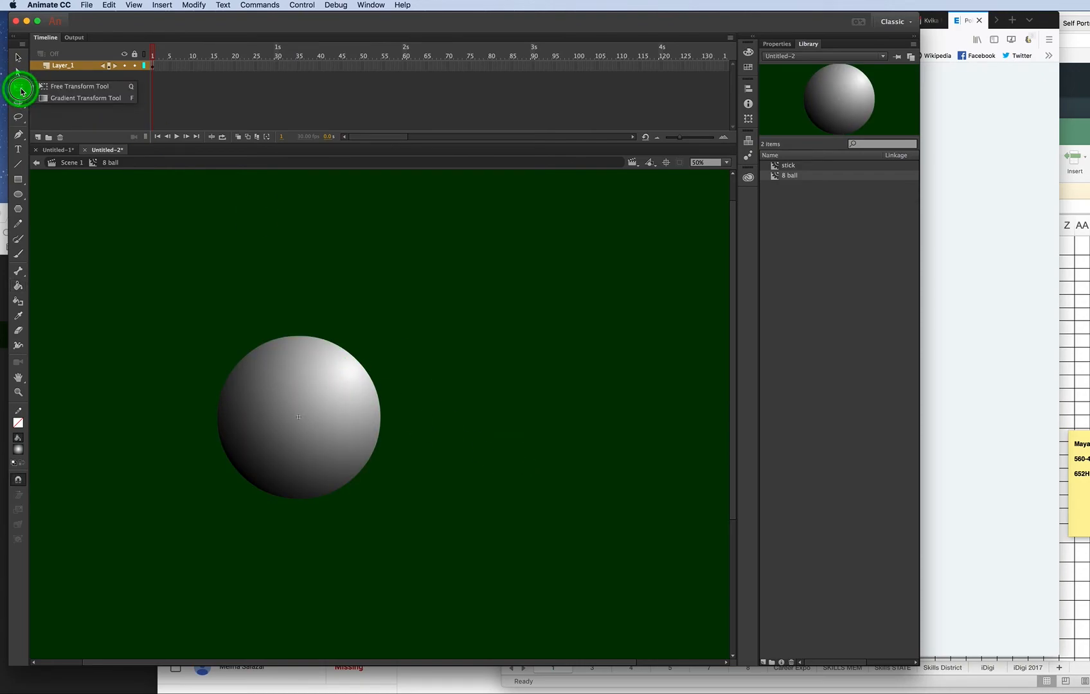
{"action": "left_click_drag", "start_coordinate": [20, 90], "coordinate": [74, 100]}
{"action": "left_click", "coordinate": [297, 430]}
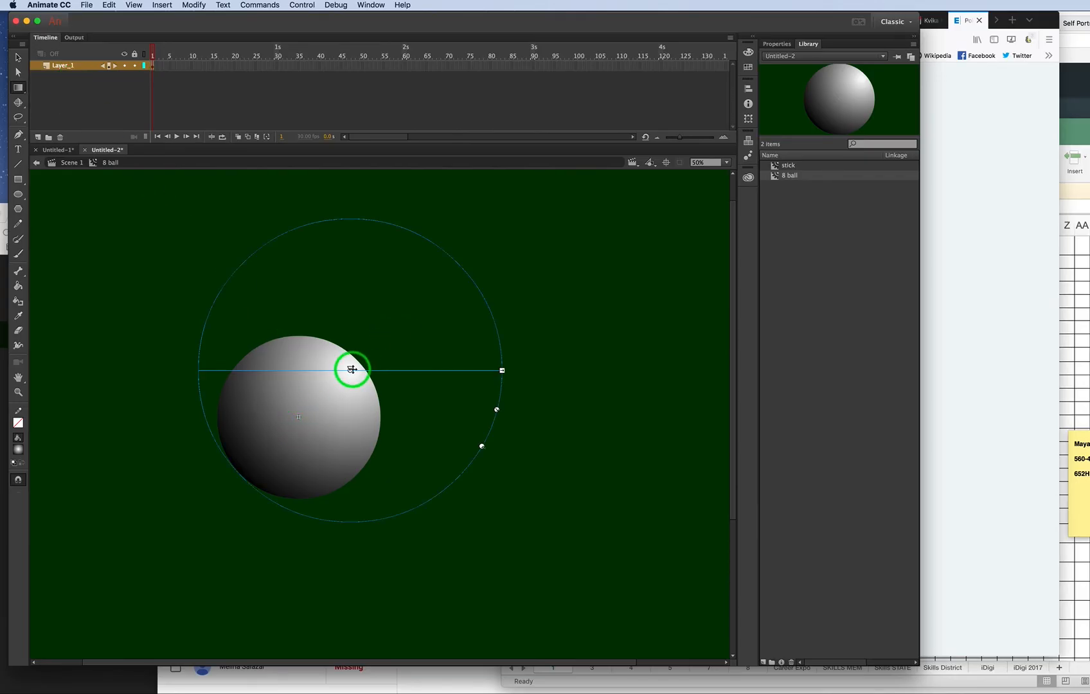
{"action": "left_click_drag", "start_coordinate": [350, 369], "coordinate": [322, 352]}
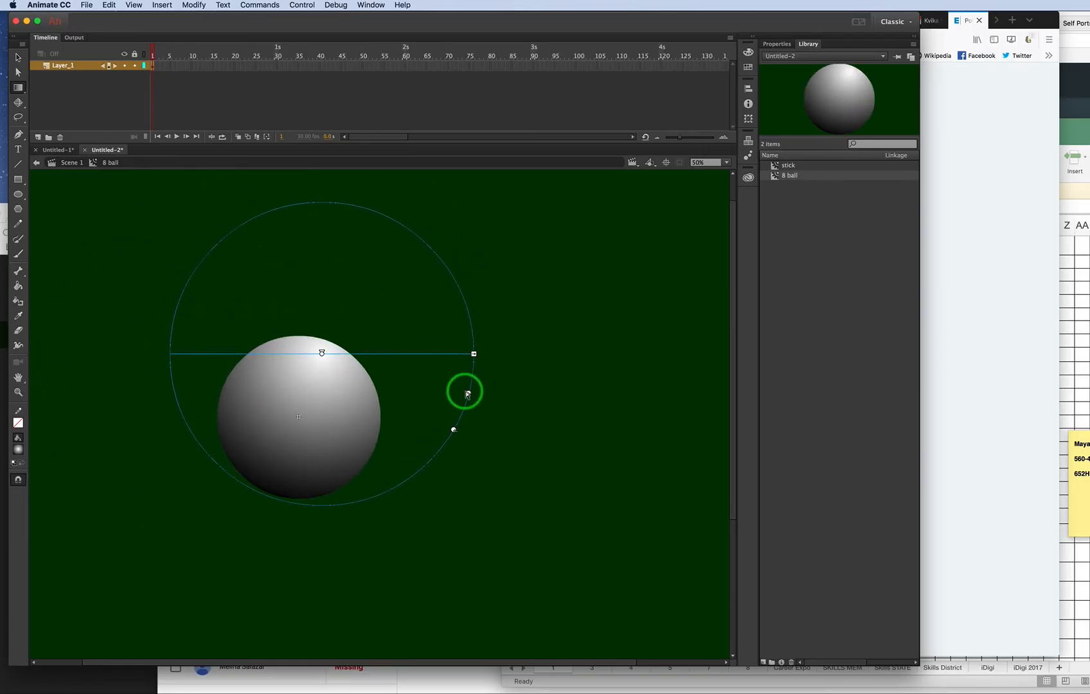
{"action": "left_click_drag", "start_coordinate": [469, 396], "coordinate": [442, 385]}
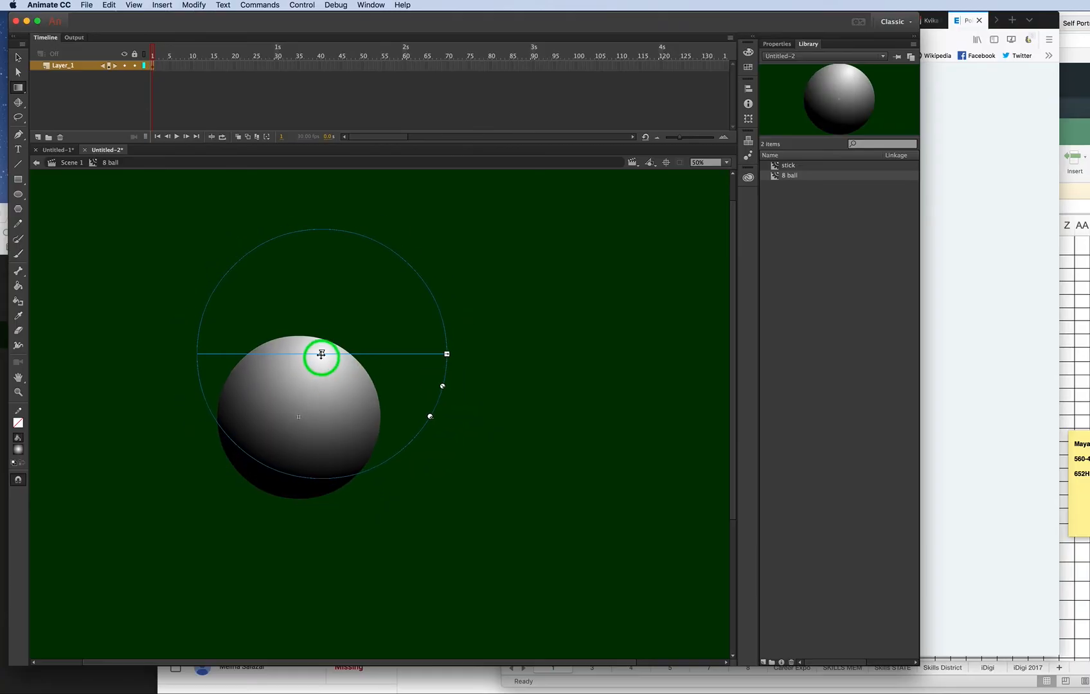
{"action": "mouse_move", "coordinate": [319, 356]}
{"action": "left_mouse_down"}
{"action": "mouse_move", "coordinate": [304, 363]}
{"action": "mouse_move", "coordinate": [312, 358]}
{"action": "left_mouse_up"}
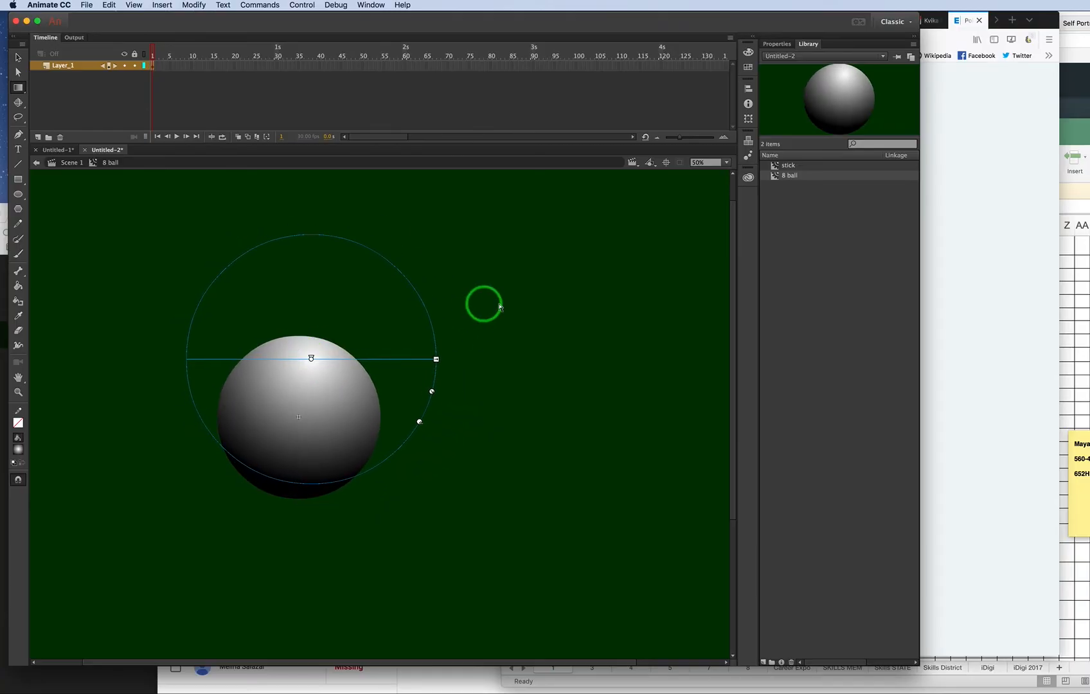
{"action": "left_click", "coordinate": [520, 305]}
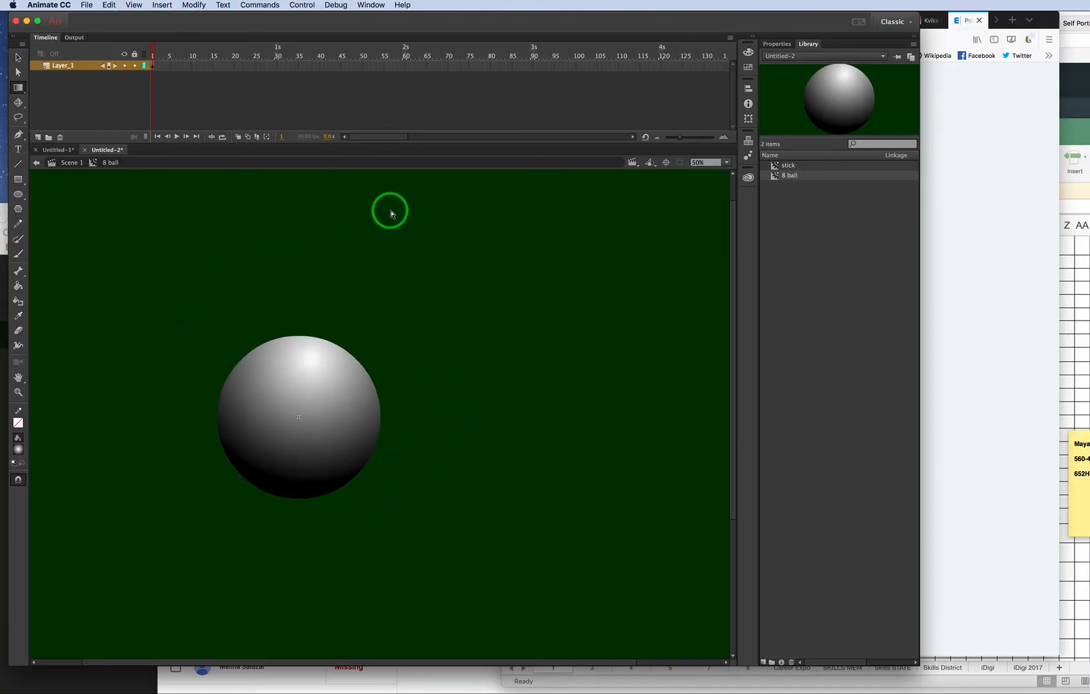
Draw a small solid white circle without a stroke on the empty area to the upper right of the ball
{"action": "left_click", "coordinate": [21, 196]}
{"action": "left_click", "coordinate": [19, 448]}
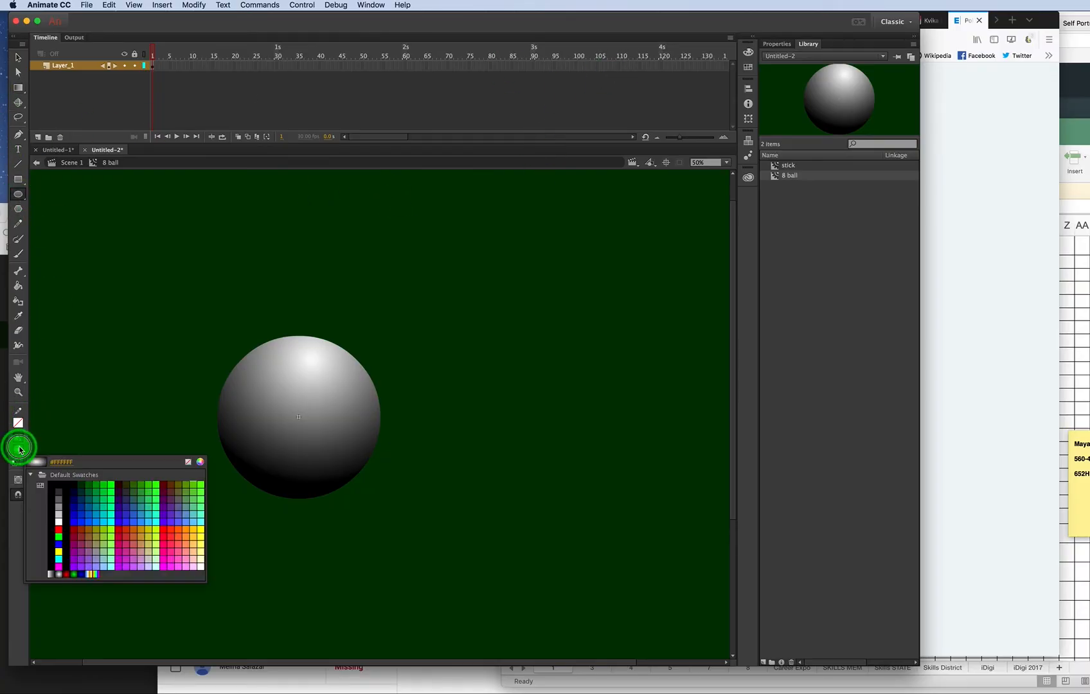
{"action": "left_click", "coordinate": [62, 521]}
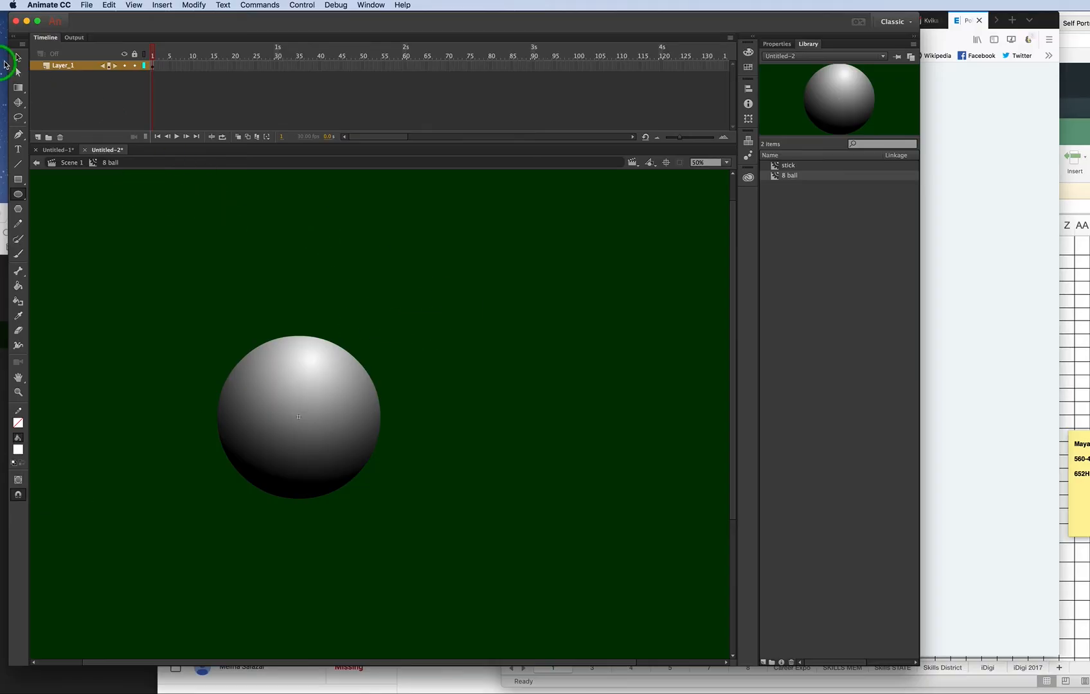
{"action": "left_click_drag", "start_coordinate": [520, 295], "coordinate": [581, 356]}
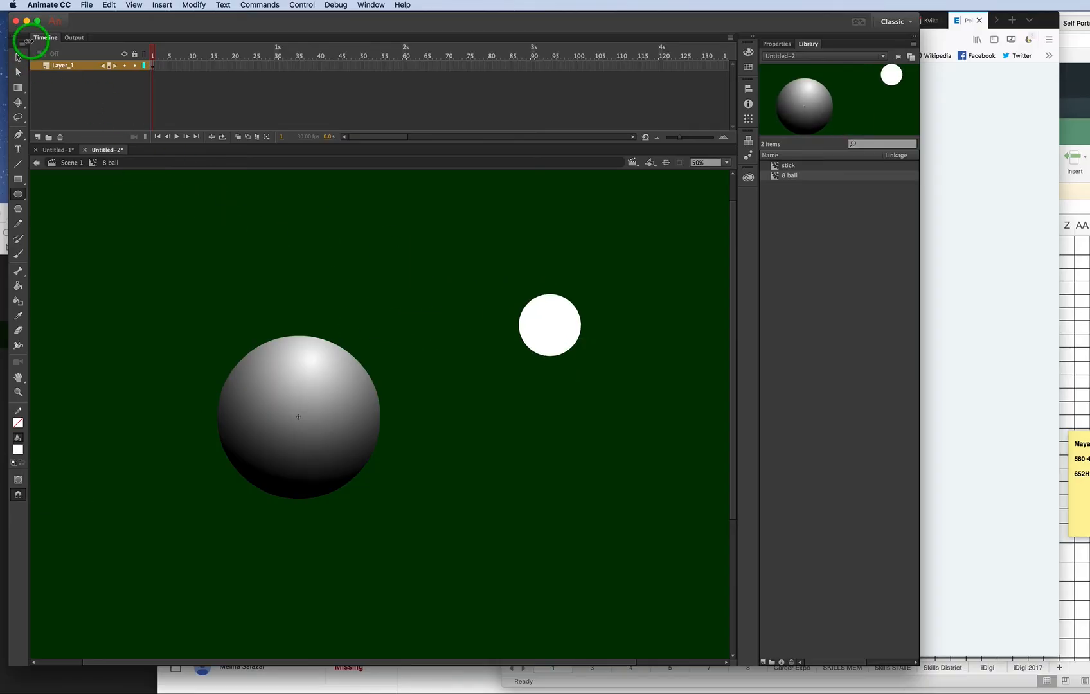
Place the white circle on the ball, deselect it, and pull it off again to demonstrate the hole it cuts
{"action": "left_click", "coordinate": [19, 61]}
{"action": "left_click", "coordinate": [550, 347]}
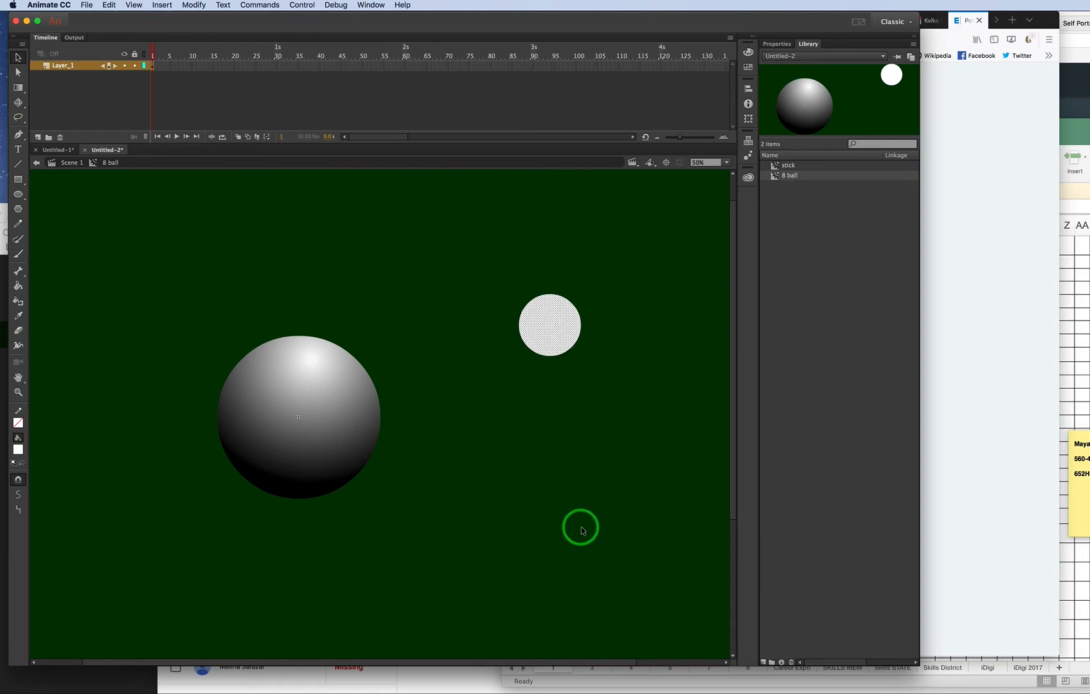
{"action": "left_click_drag", "start_coordinate": [551, 319], "coordinate": [326, 387]}
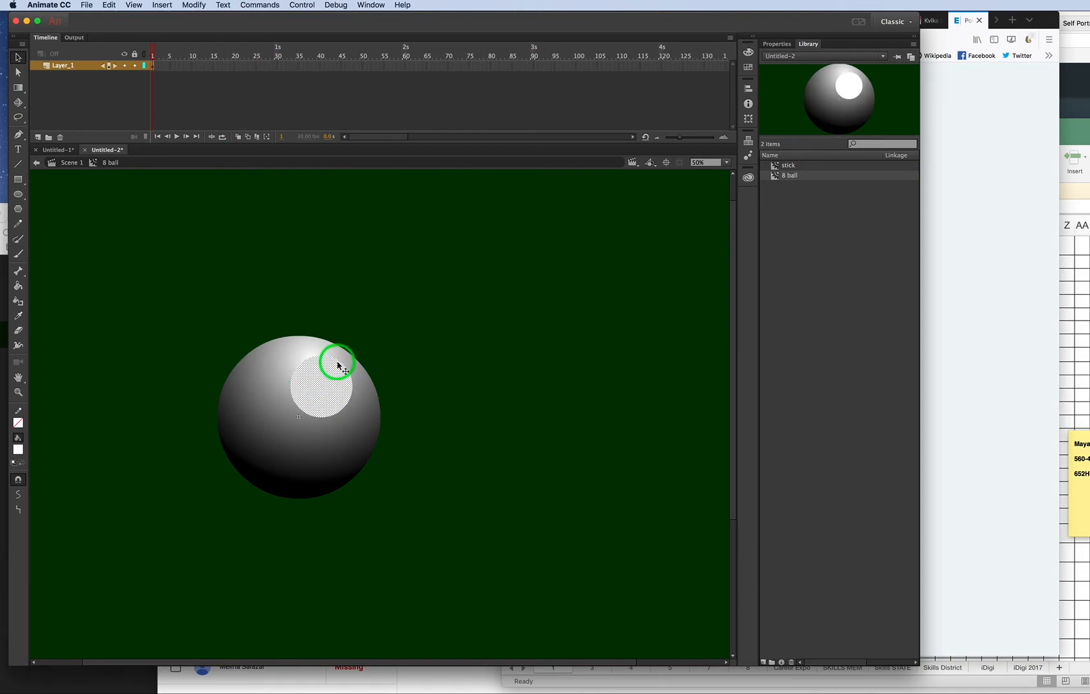
{"action": "left_click", "coordinate": [553, 328]}
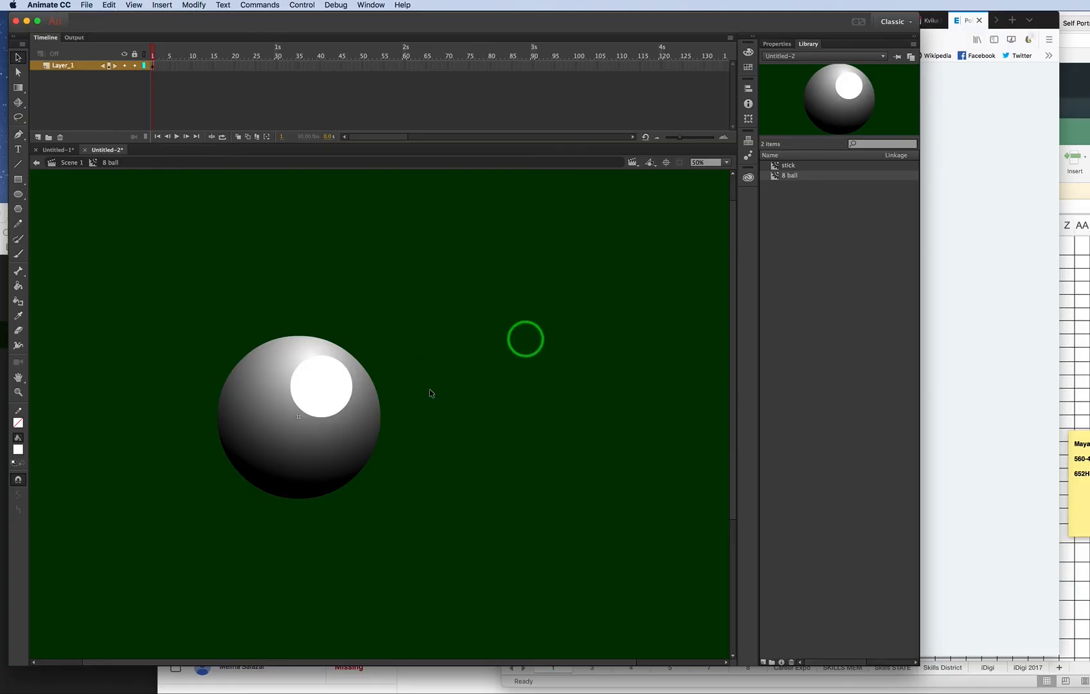
{"action": "left_click", "coordinate": [325, 388]}
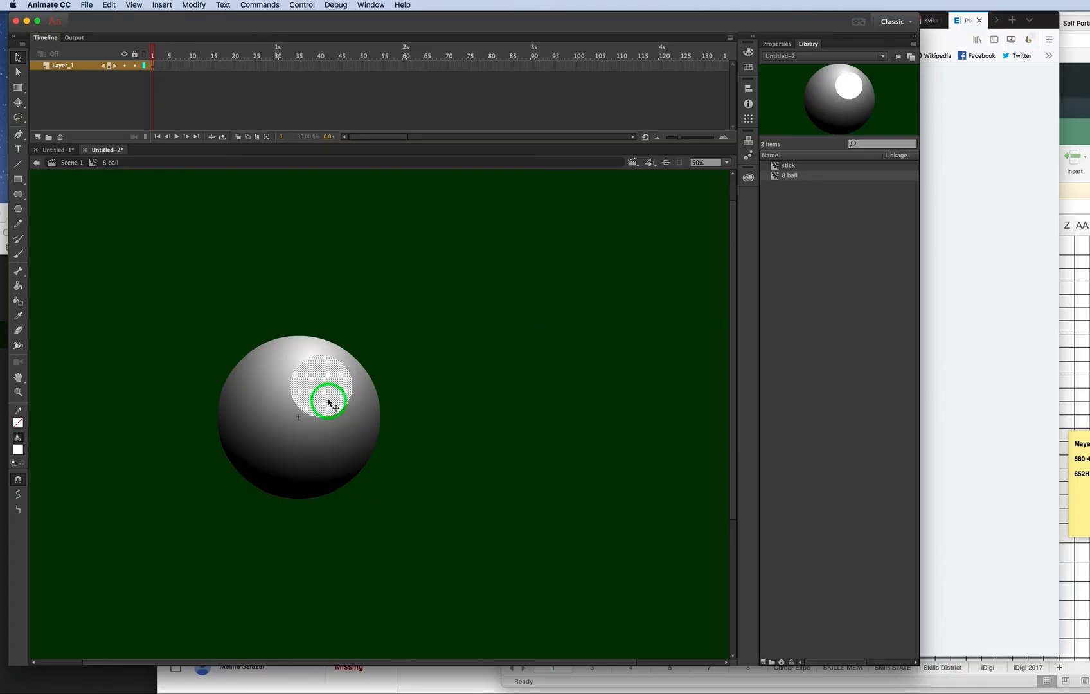
{"action": "left_click_drag", "start_coordinate": [326, 400], "coordinate": [443, 342]}
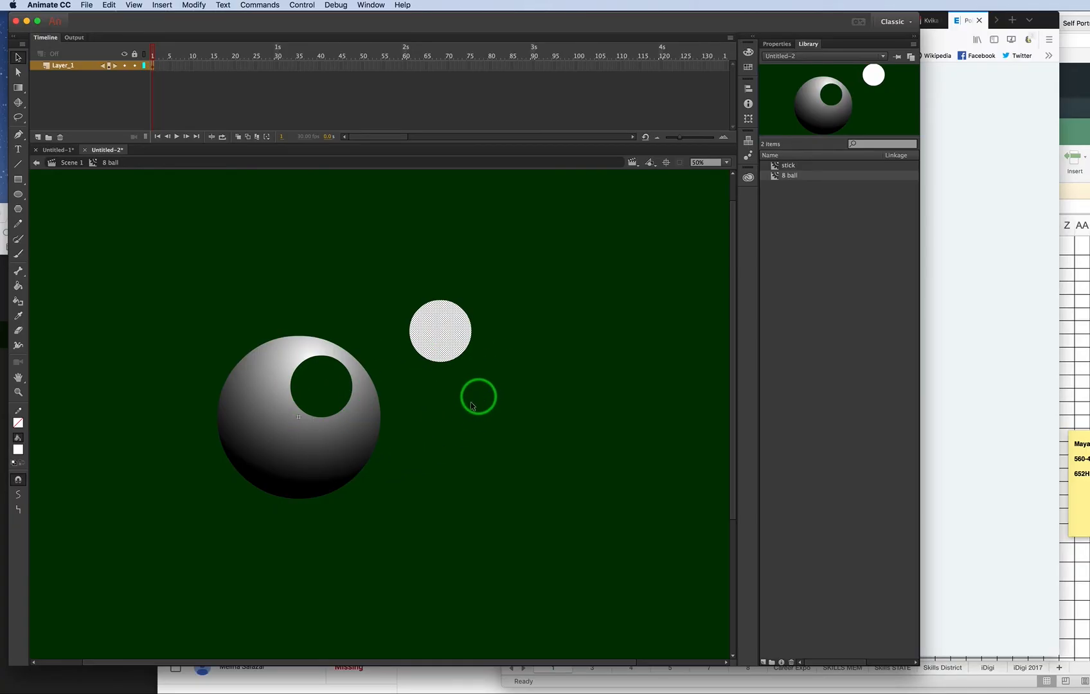
Undo the white circle's moves until the ball is whole and the circle is back beside it
{"action": "key", "text": "super+z"}
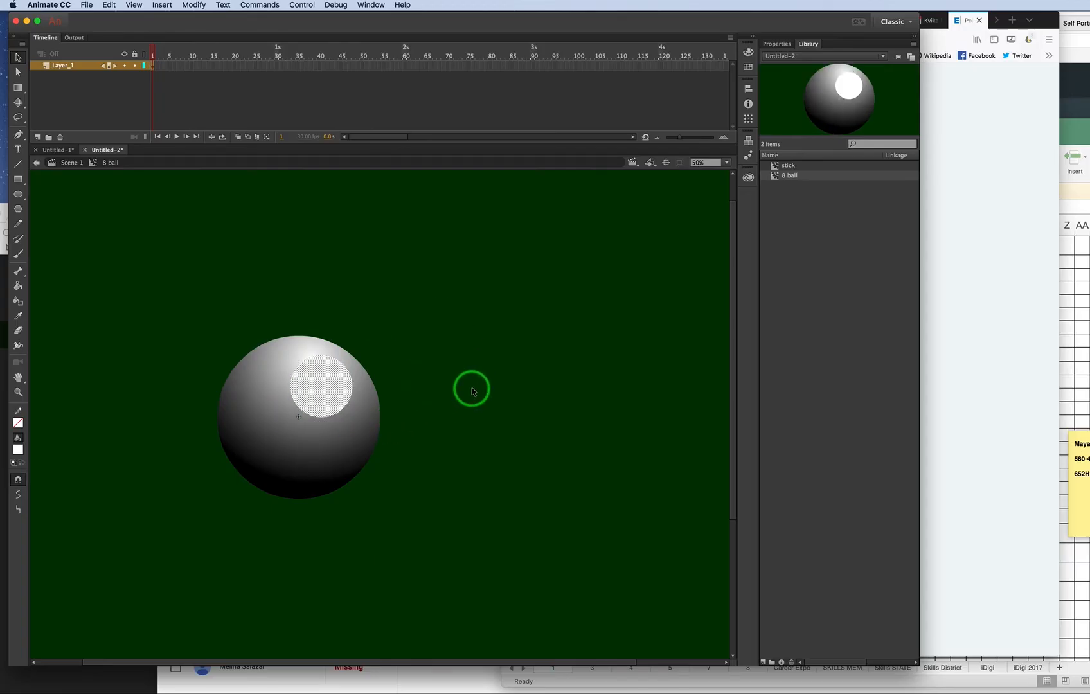
{"action": "key", "text": "super+z"}
{"action": "key", "text": "super+y"}
{"action": "key", "text": "super+y"}
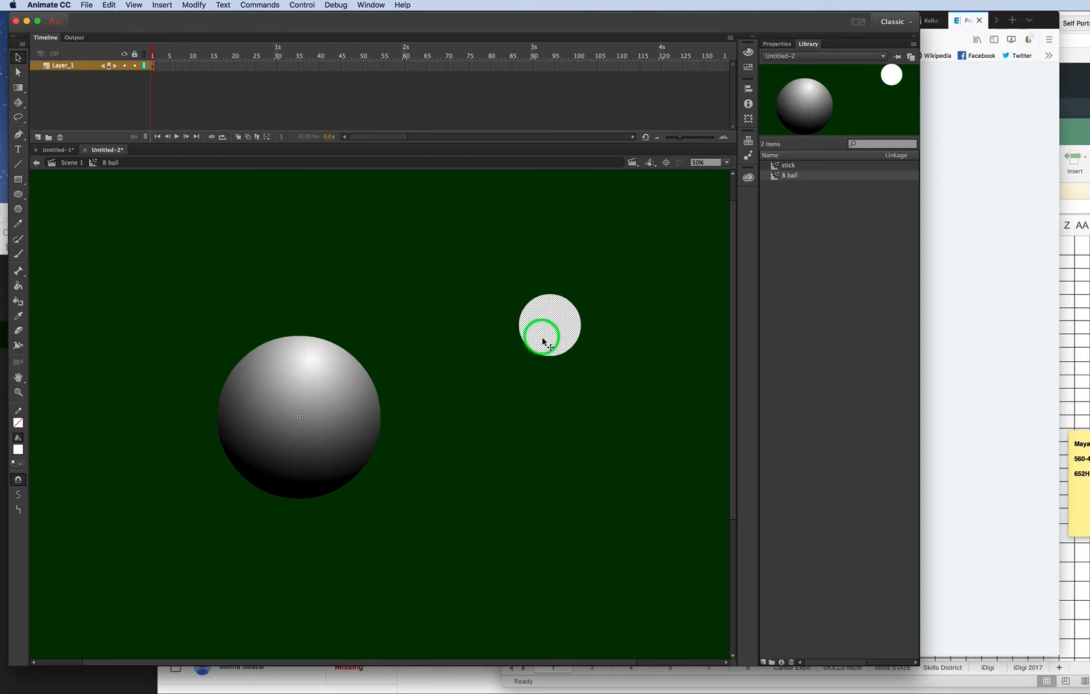
Move the selected white circle over the ball and back off without deselecting it, leaving it above and right of the ball
{"action": "left_click_drag", "start_coordinate": [543, 341], "coordinate": [333, 389]}
{"action": "left_click_drag", "start_coordinate": [302, 404], "coordinate": [498, 324]}
{"action": "left_click", "coordinate": [581, 434]}
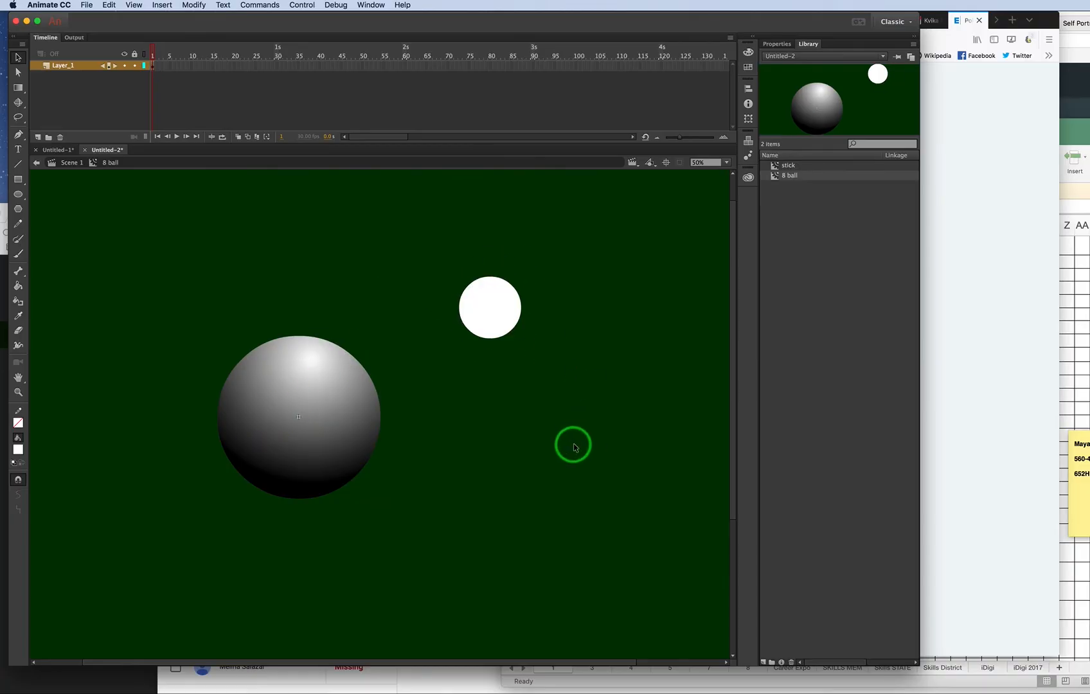
Set the fill to black (#000000) and paint a figure 8 inside the white circle with the Brush tool
{"action": "left_click", "coordinate": [22, 452]}
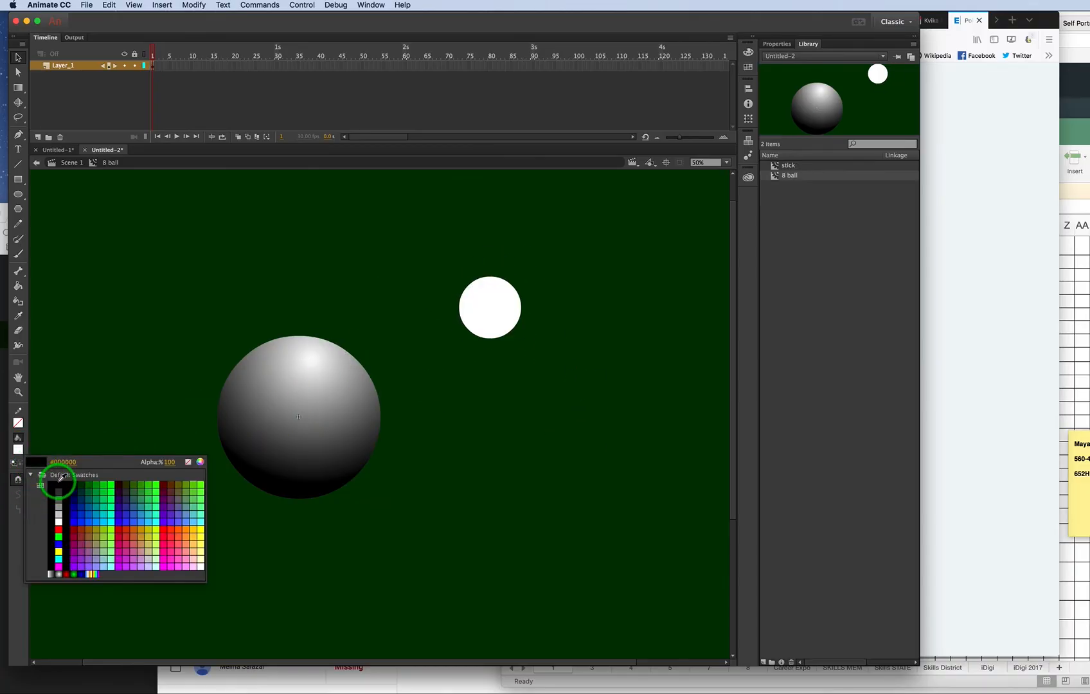
{"action": "left_click", "coordinate": [54, 480]}
{"action": "left_click", "coordinate": [23, 256]}
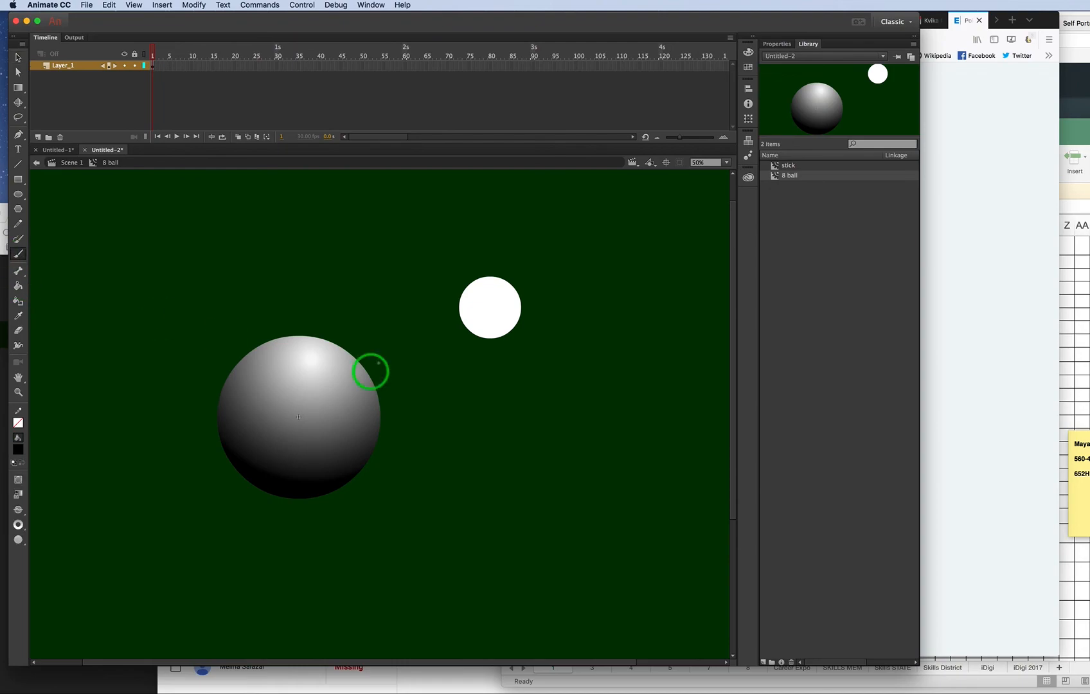
{"action": "mouse_move", "coordinate": [499, 291]}
{"action": "left_mouse_down"}
{"action": "mouse_move", "coordinate": [479, 294]}
{"action": "mouse_move", "coordinate": [505, 313]}
{"action": "mouse_move", "coordinate": [491, 322]}
{"action": "mouse_move", "coordinate": [504, 289]}
{"action": "left_mouse_up"}
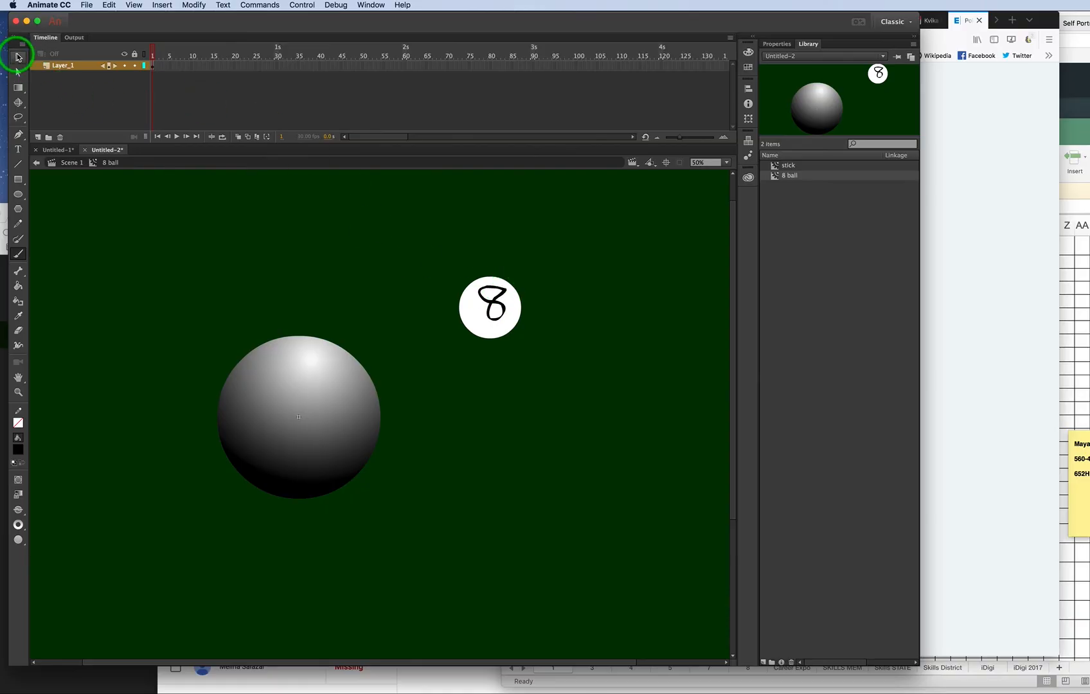
Select the white circle together with its figure 8 and move it onto the upper-right part of the ball
{"action": "left_click", "coordinate": [18, 57]}
{"action": "left_click_drag", "start_coordinate": [430, 254], "coordinate": [591, 412]}
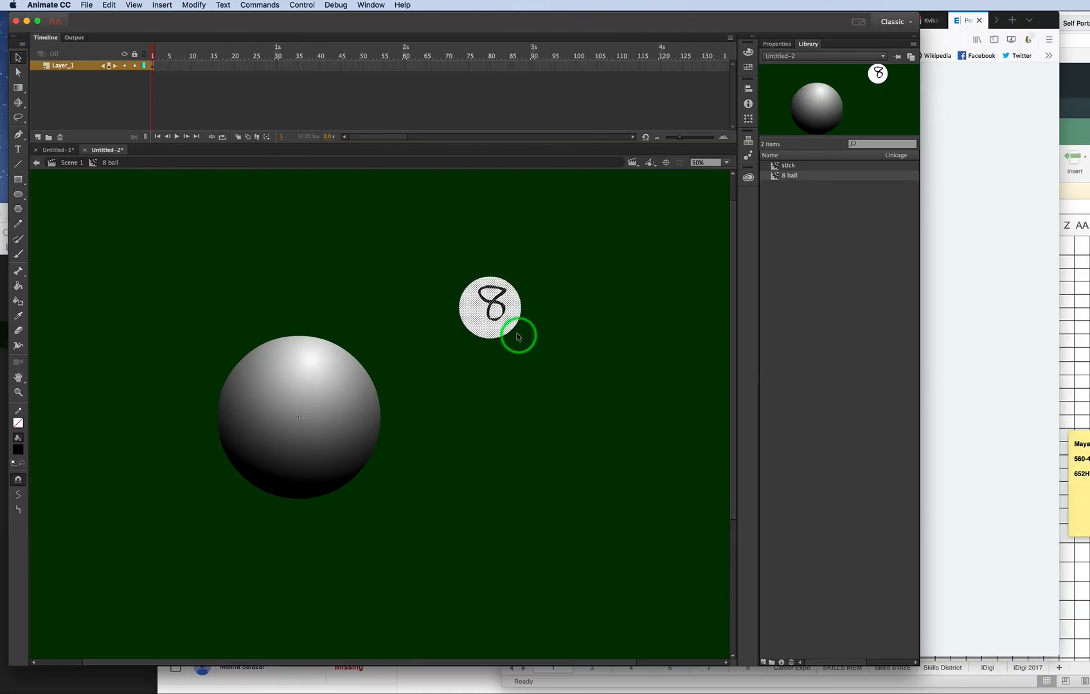
{"action": "left_click_drag", "start_coordinate": [486, 327], "coordinate": [340, 403]}
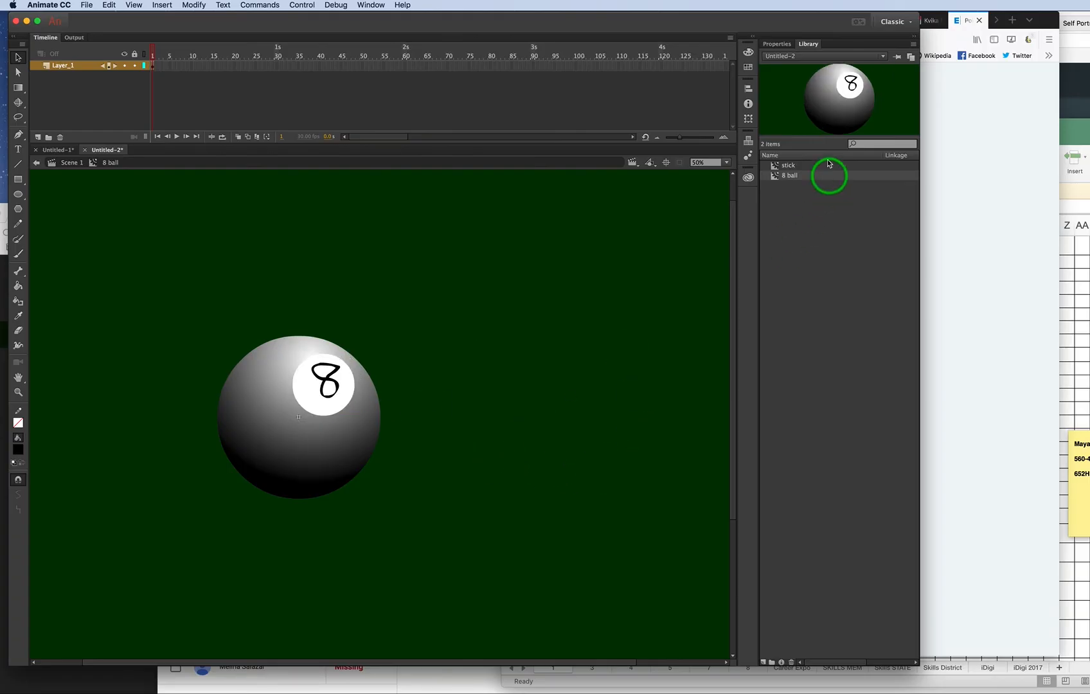
Duplicate the 8 ball symbol in the library as a movie clip named "ball color"
{"action": "right_click", "coordinate": [790, 177]}
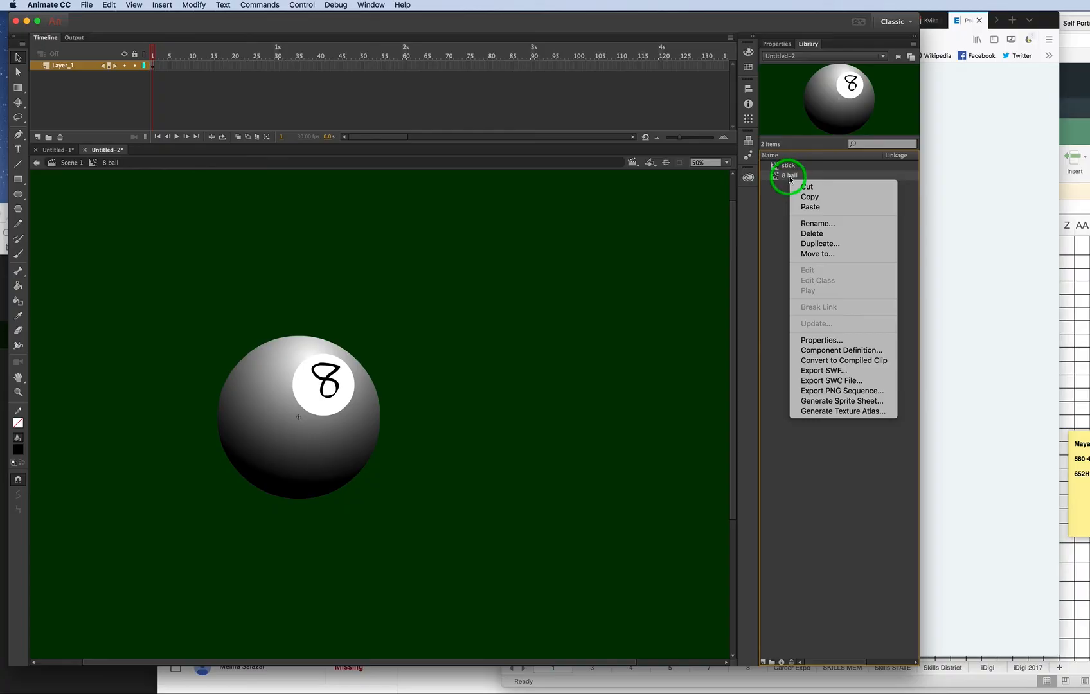
{"action": "left_click", "coordinate": [820, 244]}
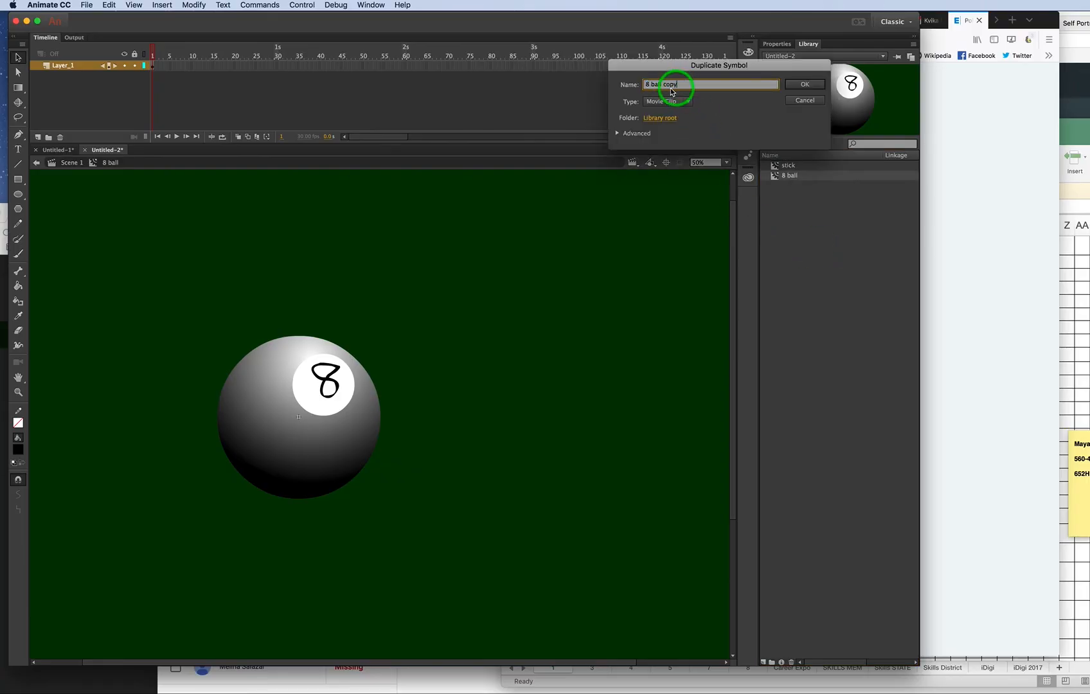
{"action": "key", "text": "BackSpace"}
{"action": "key", "text": "BackSpace"}
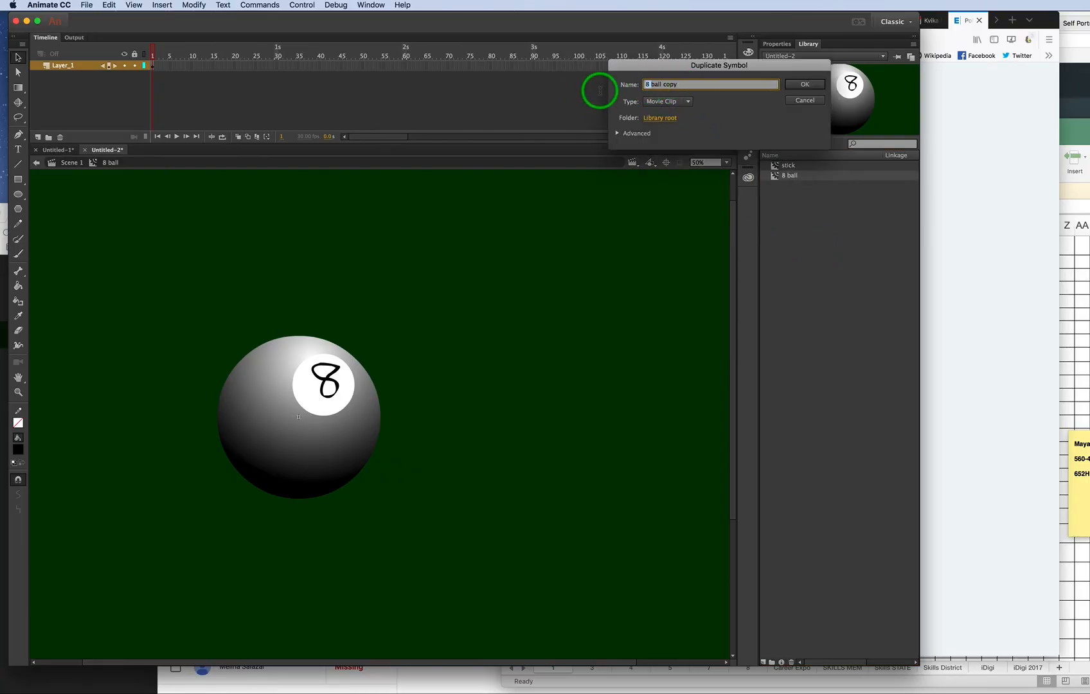
{"action": "left_click", "coordinate": [665, 85]}
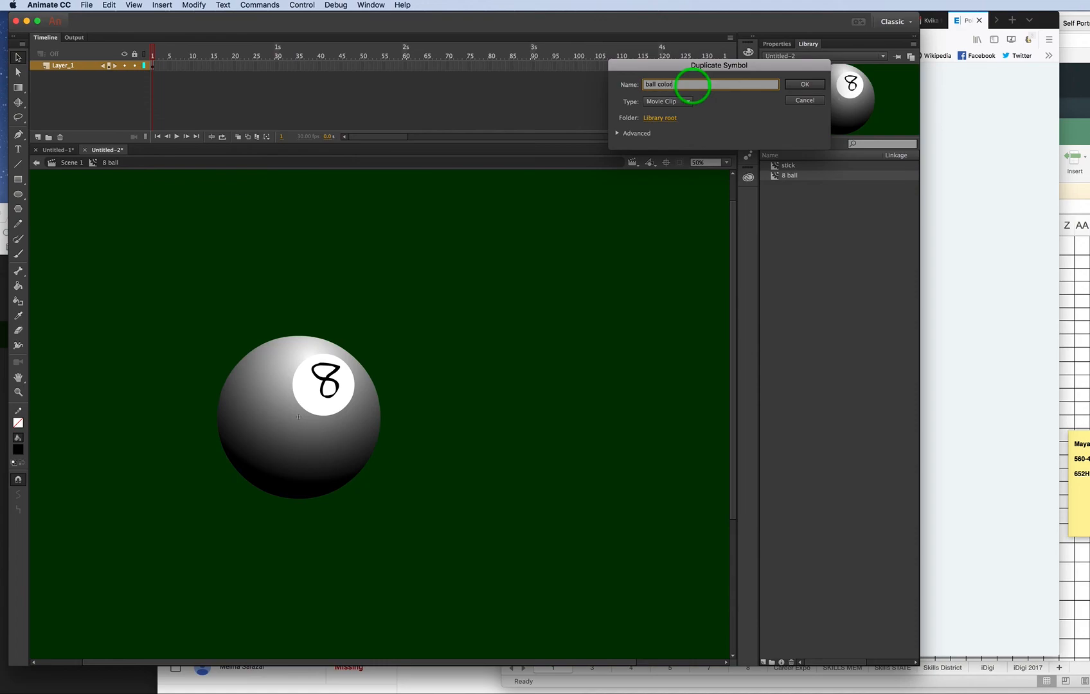
{"action": "key", "text": "Return"}
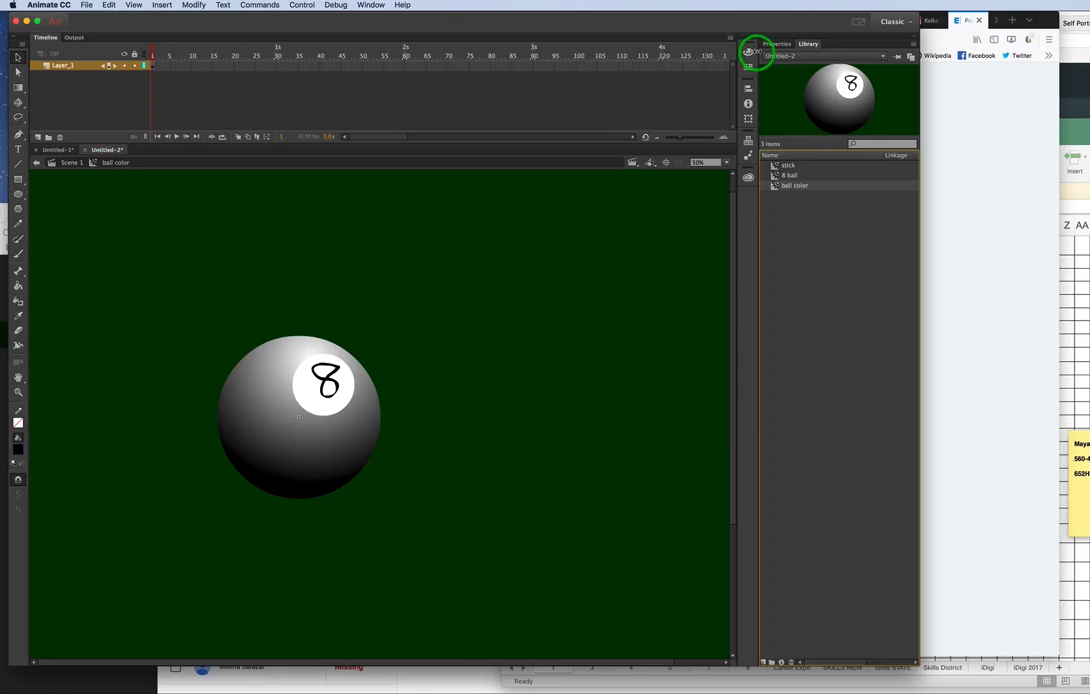
Change the dark end of the ball's radial gradient fill to red (#CC0000), then deselect the ball
{"action": "left_click", "coordinate": [303, 455]}
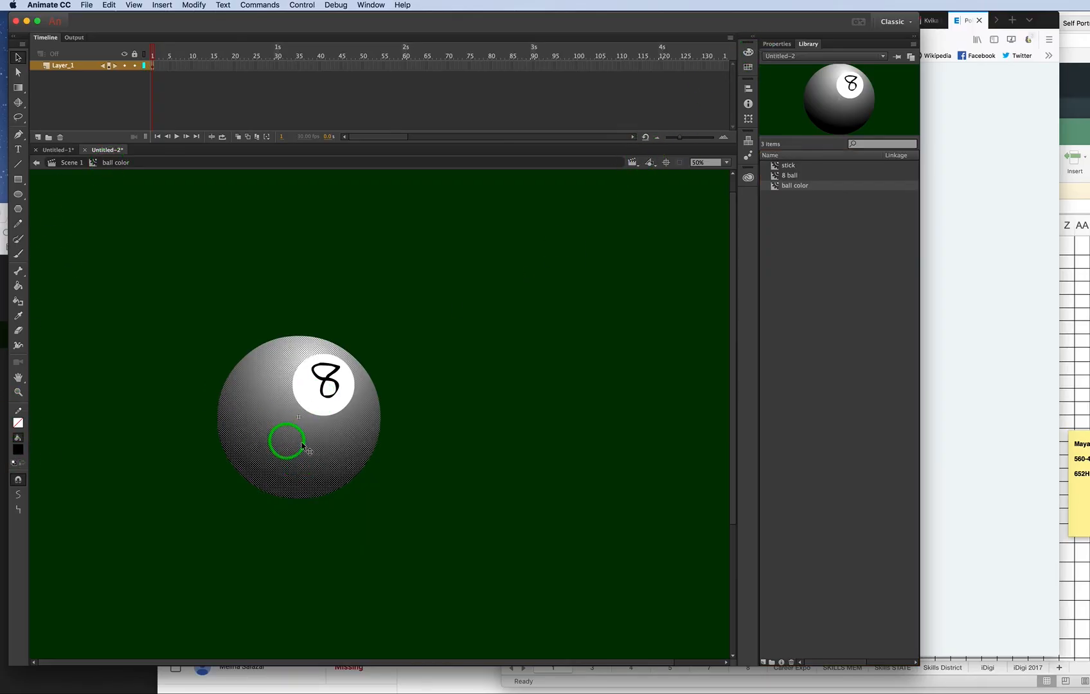
{"action": "left_click", "coordinate": [748, 52]}
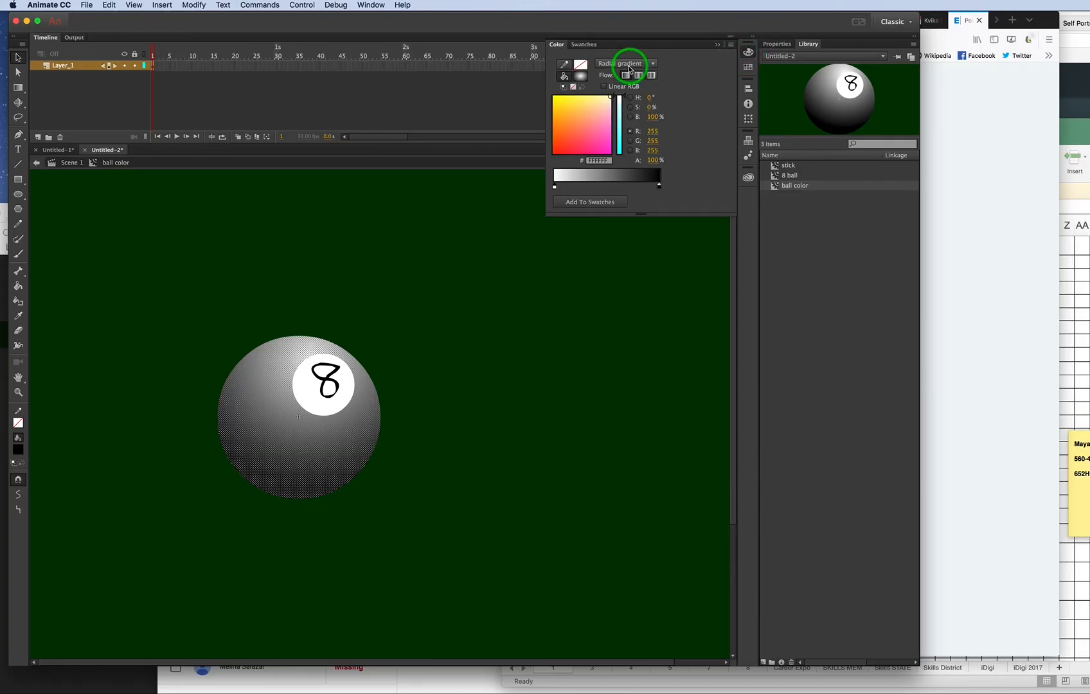
{"action": "left_click", "coordinate": [659, 187]}
{"action": "left_click", "coordinate": [659, 186]}
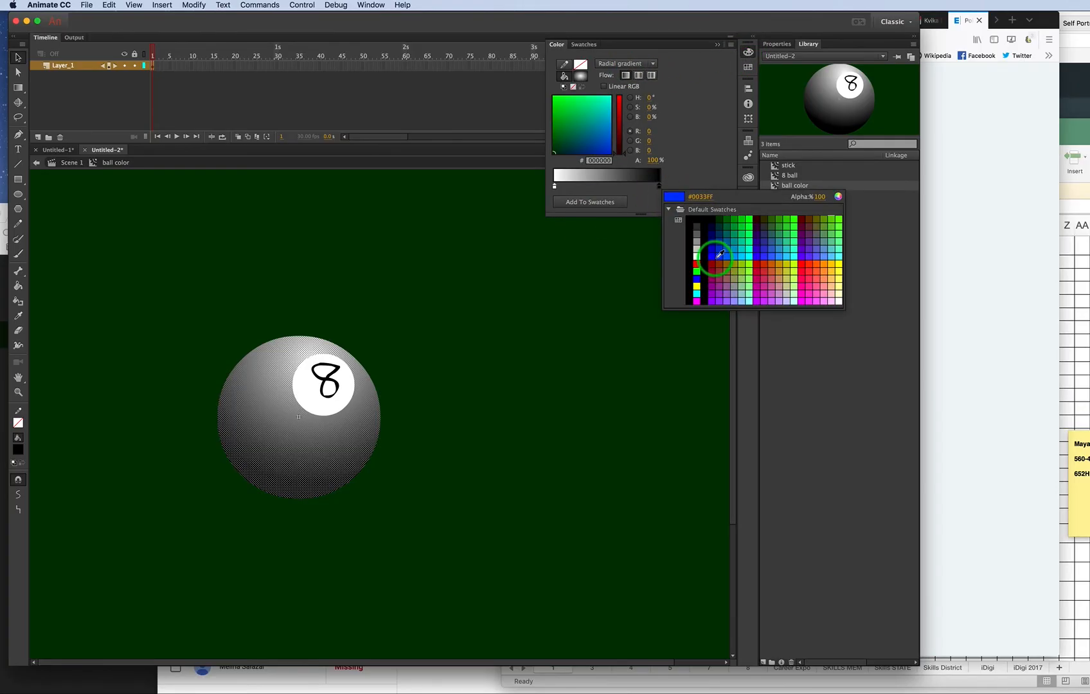
{"action": "left_click", "coordinate": [759, 263]}
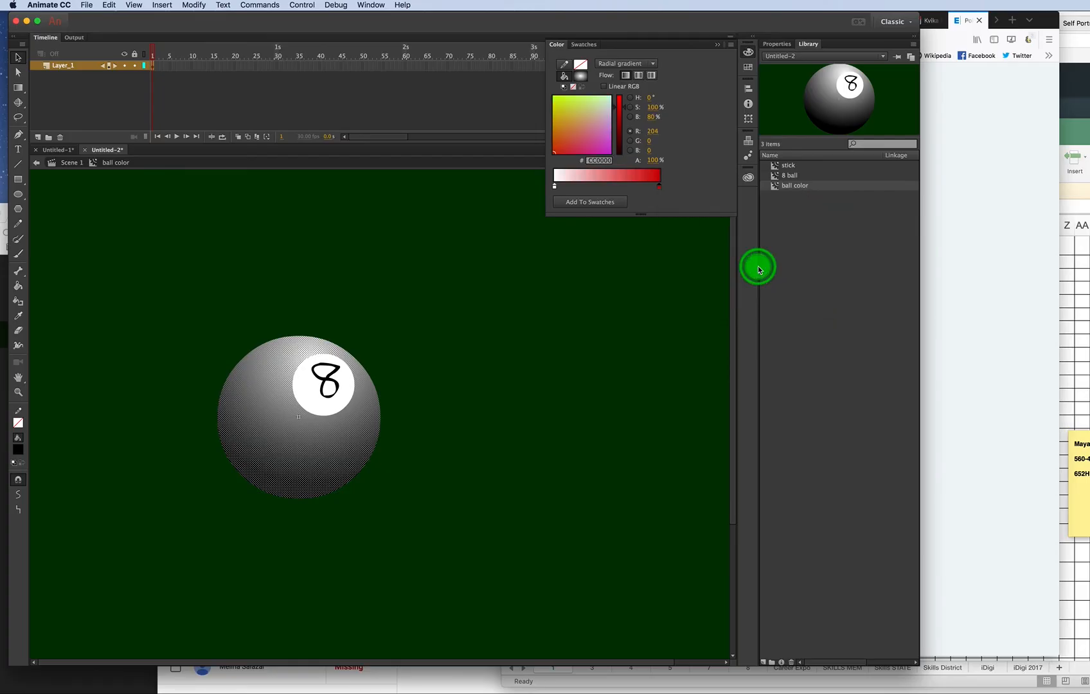
{"action": "left_click", "coordinate": [556, 435]}
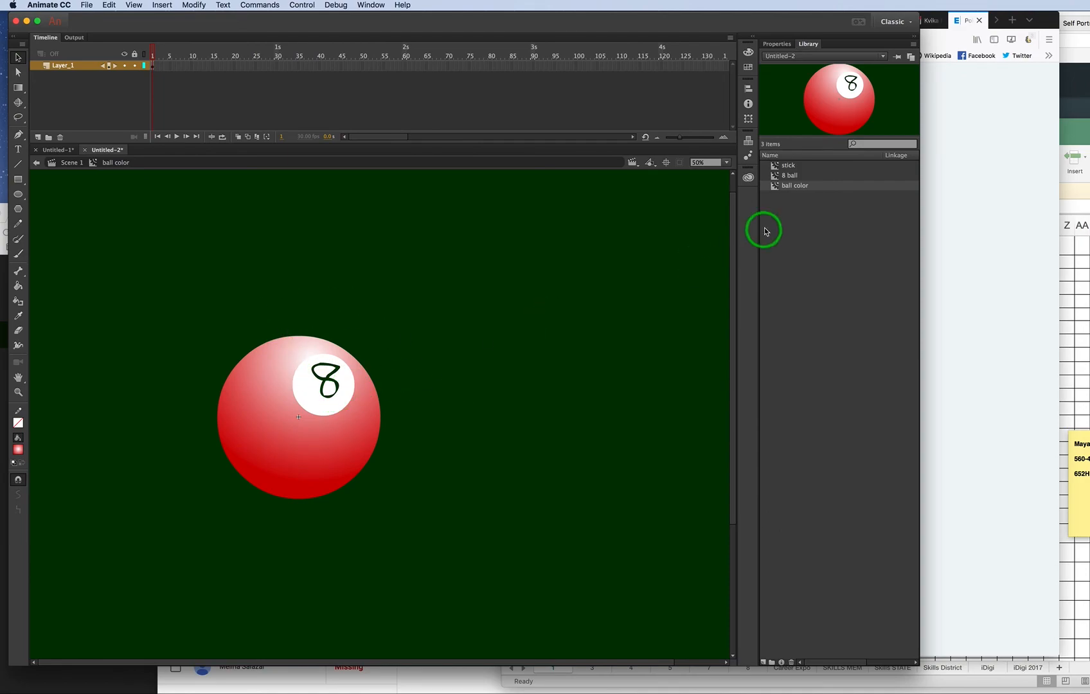
Set the fill to white (#FFFFFF) and cover the figure 8 inside the circle using the Paint Bucket
{"action": "left_click", "coordinate": [727, 162]}
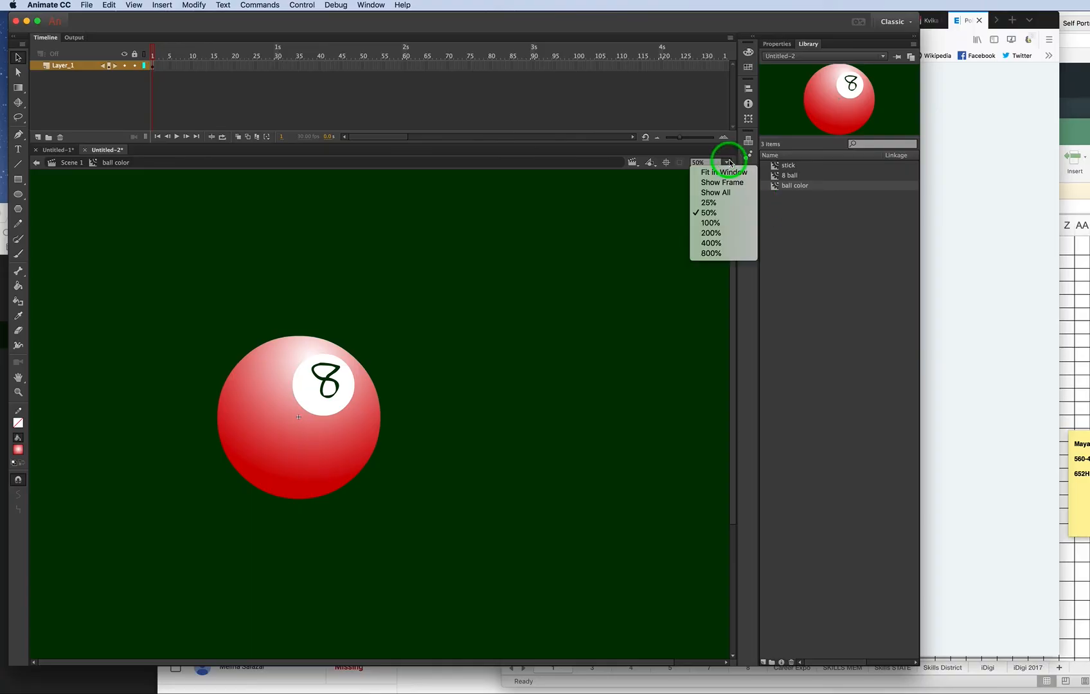
{"action": "left_click", "coordinate": [711, 215]}
{"action": "left_click_drag", "start_coordinate": [258, 287], "coordinate": [507, 523]}
{"action": "left_click_drag", "start_coordinate": [402, 344], "coordinate": [436, 489]}
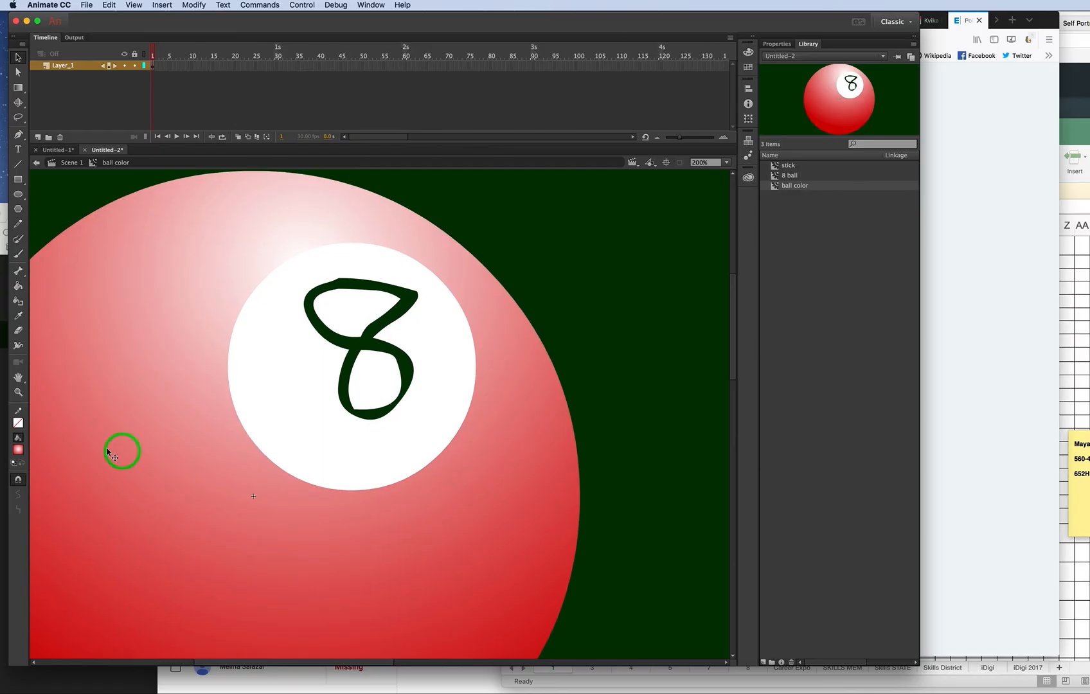
{"action": "left_click", "coordinate": [18, 450]}
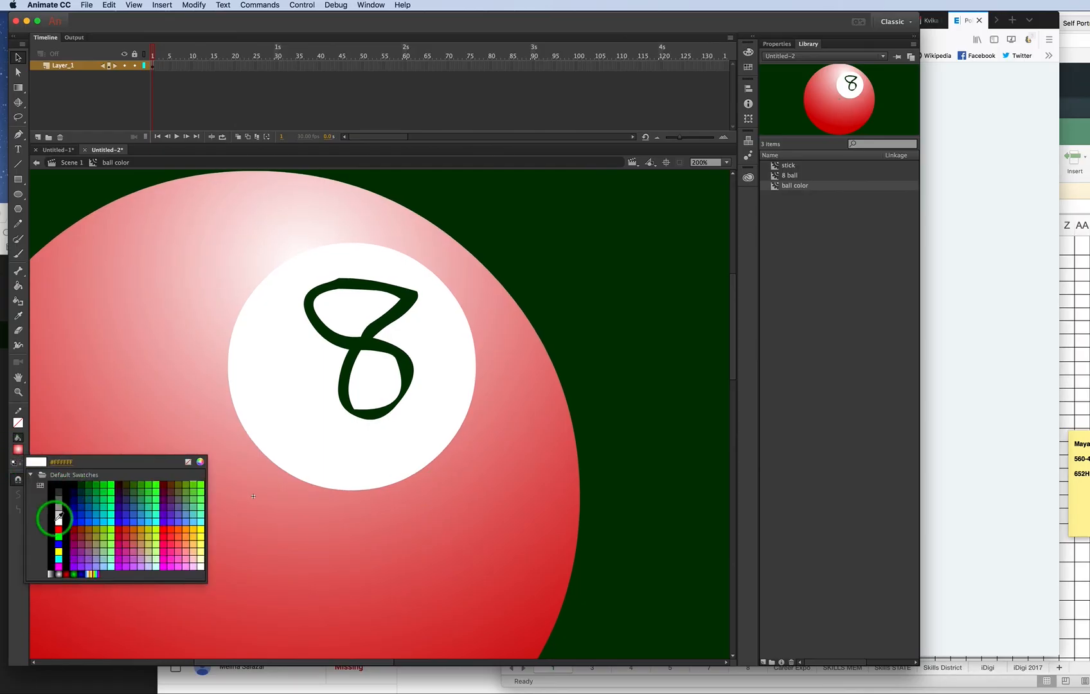
{"action": "left_click", "coordinate": [59, 518]}
{"action": "left_click", "coordinate": [25, 272]}
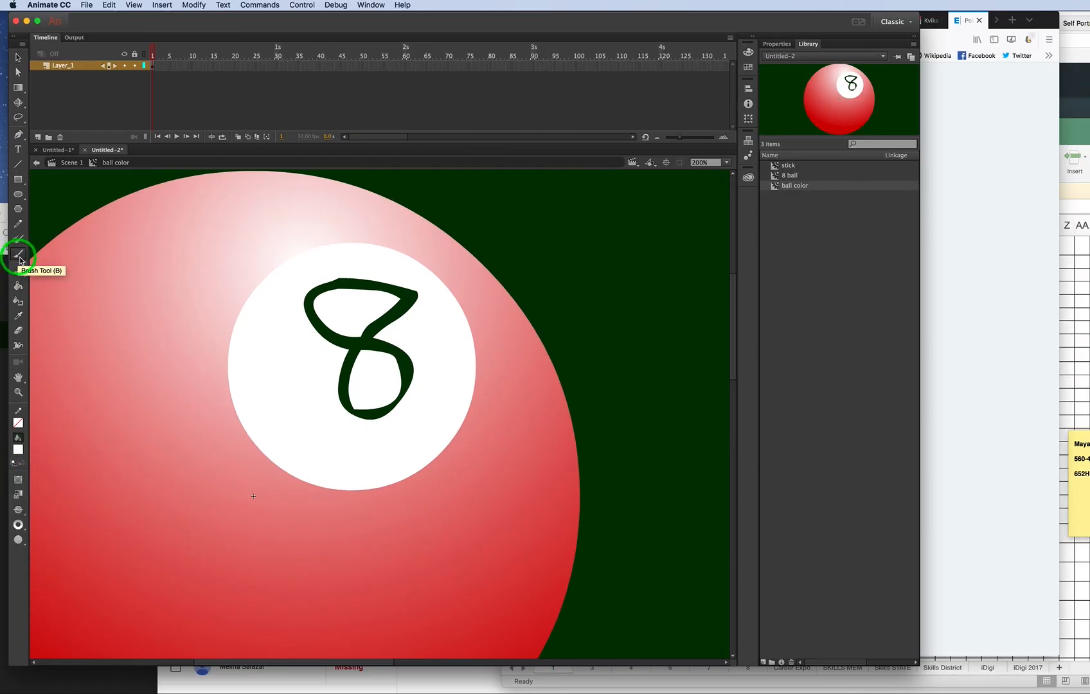
{"action": "left_click", "coordinate": [18, 285]}
{"action": "left_click", "coordinate": [432, 337]}
{"action": "left_click", "coordinate": [370, 347]}
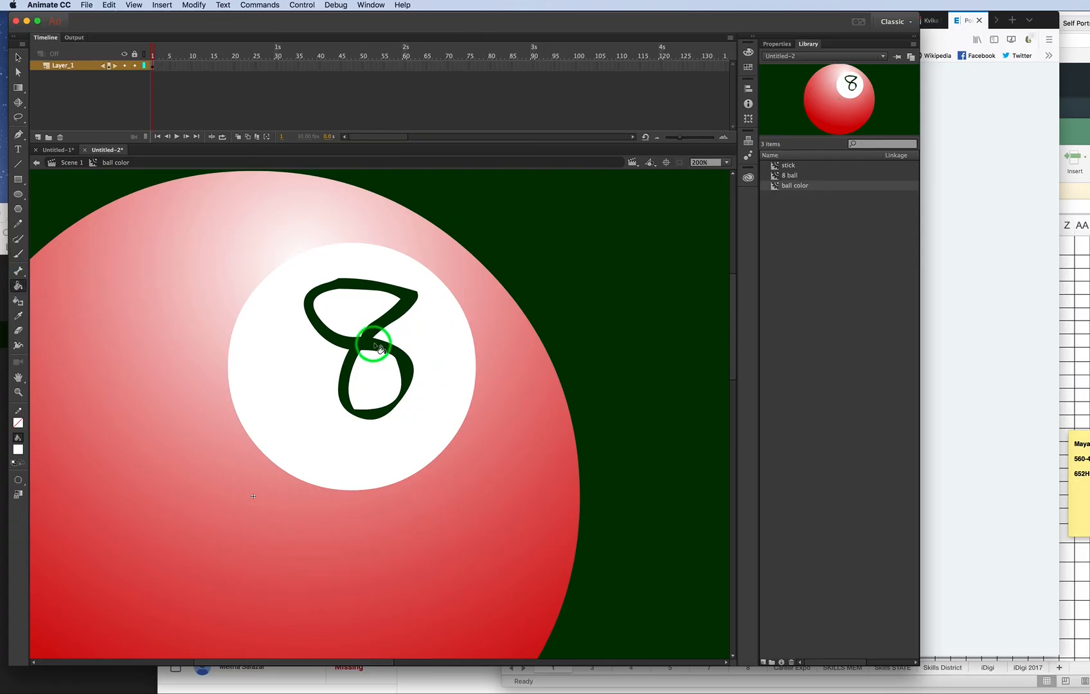
{"action": "left_click", "coordinate": [471, 417]}
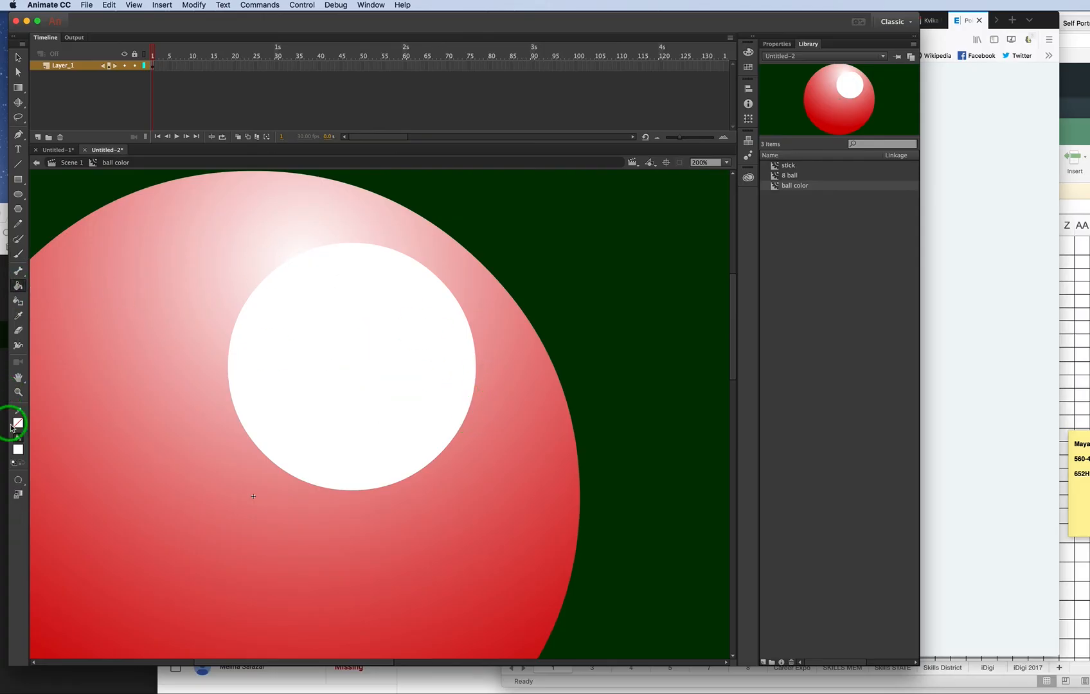
Set the fill to black and paint a figure 4 inside the white circle with the Brush tool
{"action": "left_click", "coordinate": [19, 450]}
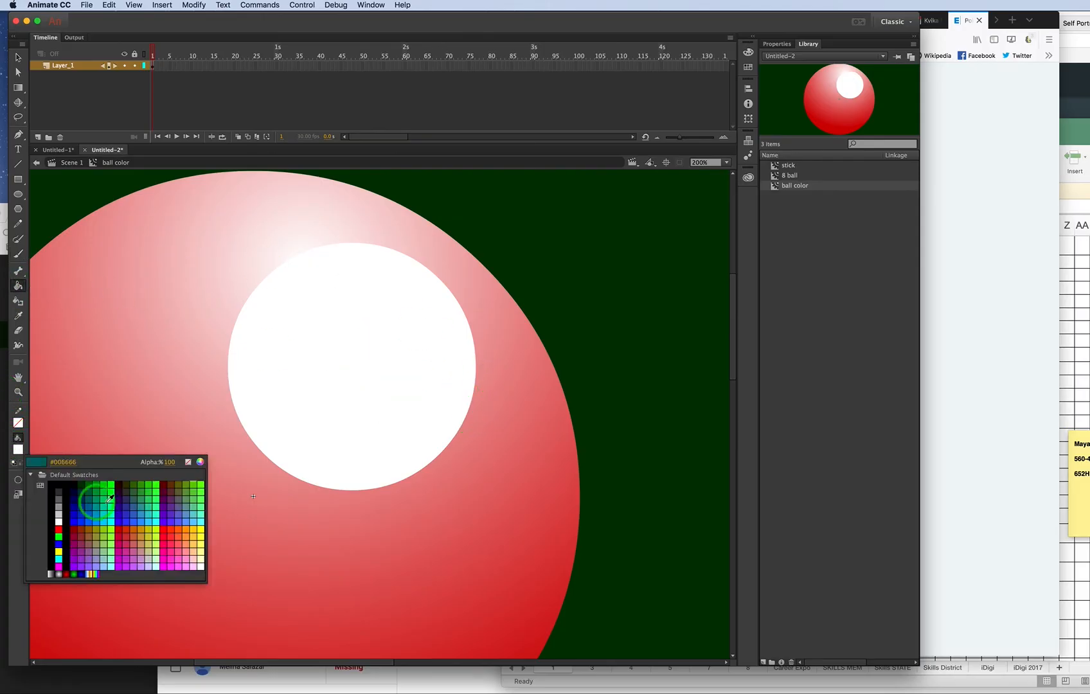
{"action": "left_click", "coordinate": [56, 477]}
{"action": "left_click", "coordinate": [19, 255]}
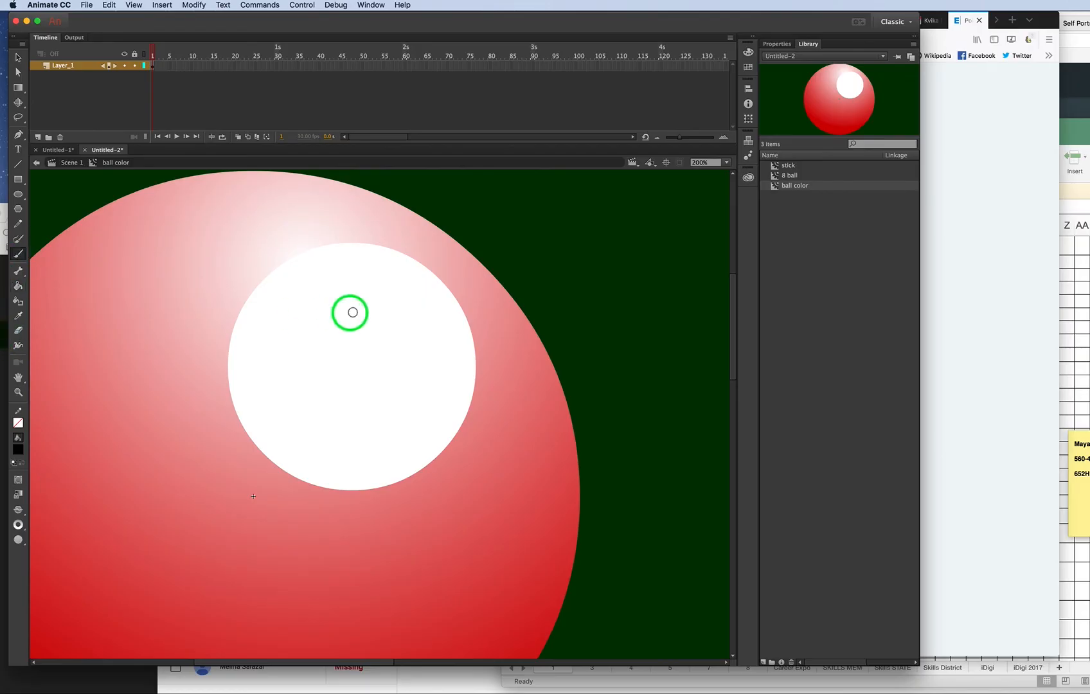
{"action": "mouse_move", "coordinate": [392, 278]}
{"action": "left_mouse_down"}
{"action": "mouse_move", "coordinate": [308, 345]}
{"action": "mouse_move", "coordinate": [402, 353]}
{"action": "left_mouse_up"}
{"action": "left_click_drag", "start_coordinate": [391, 279], "coordinate": [365, 447]}
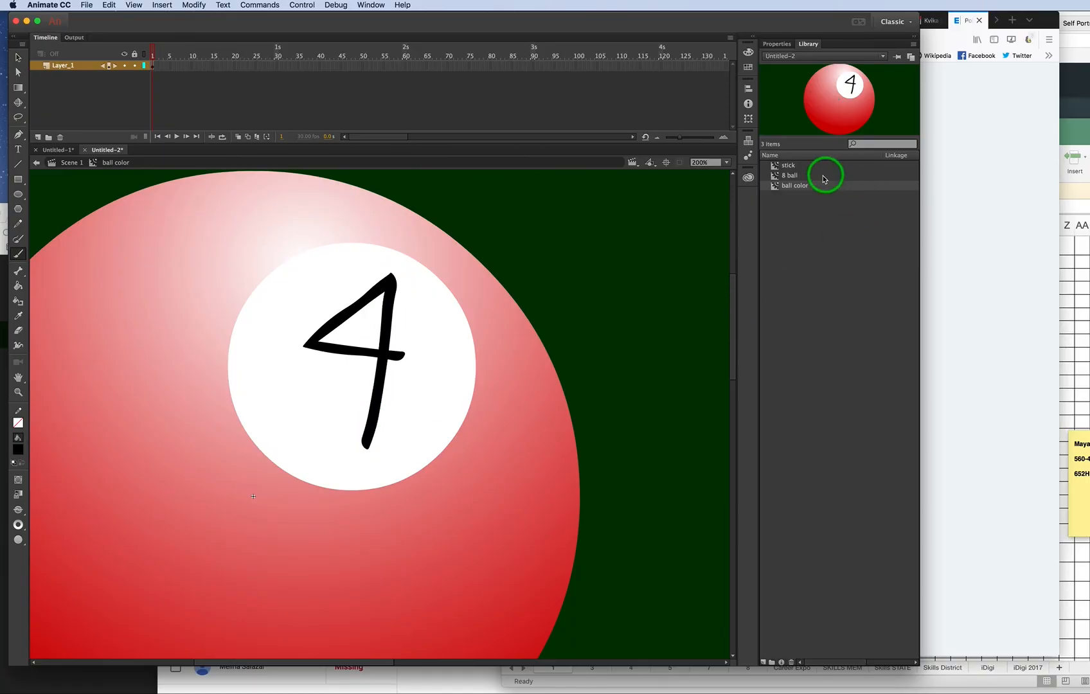
Return to Scene 1, lock the background layer and add a new layer above it
{"action": "left_click", "coordinate": [795, 176]}
{"action": "left_click", "coordinate": [795, 185]}
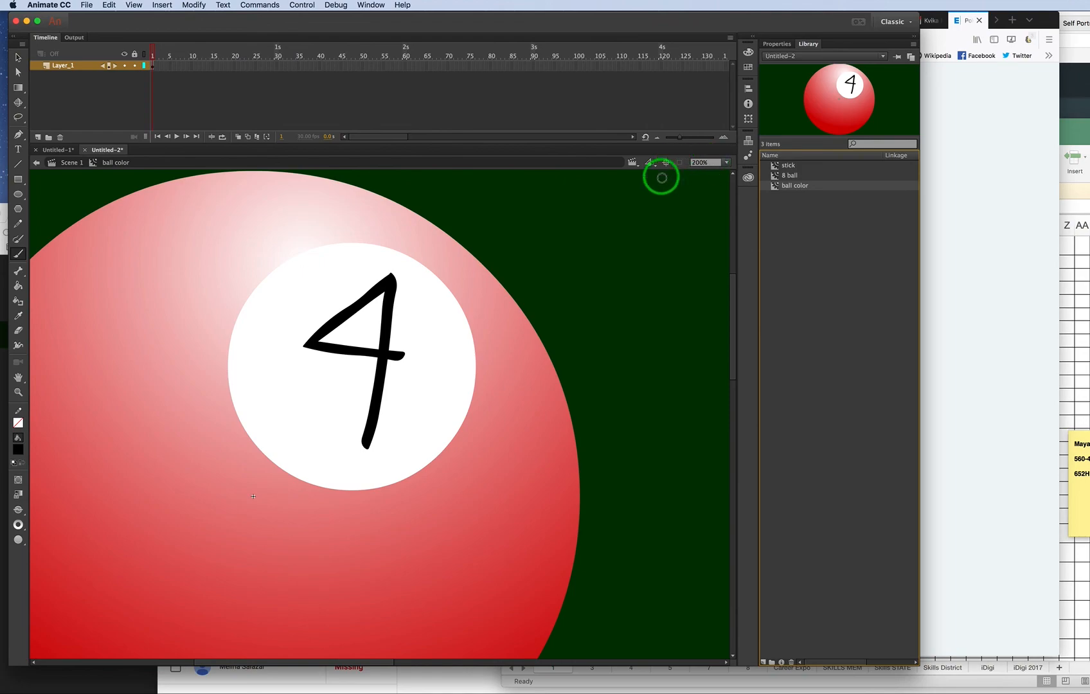
{"action": "left_click", "coordinate": [727, 164]}
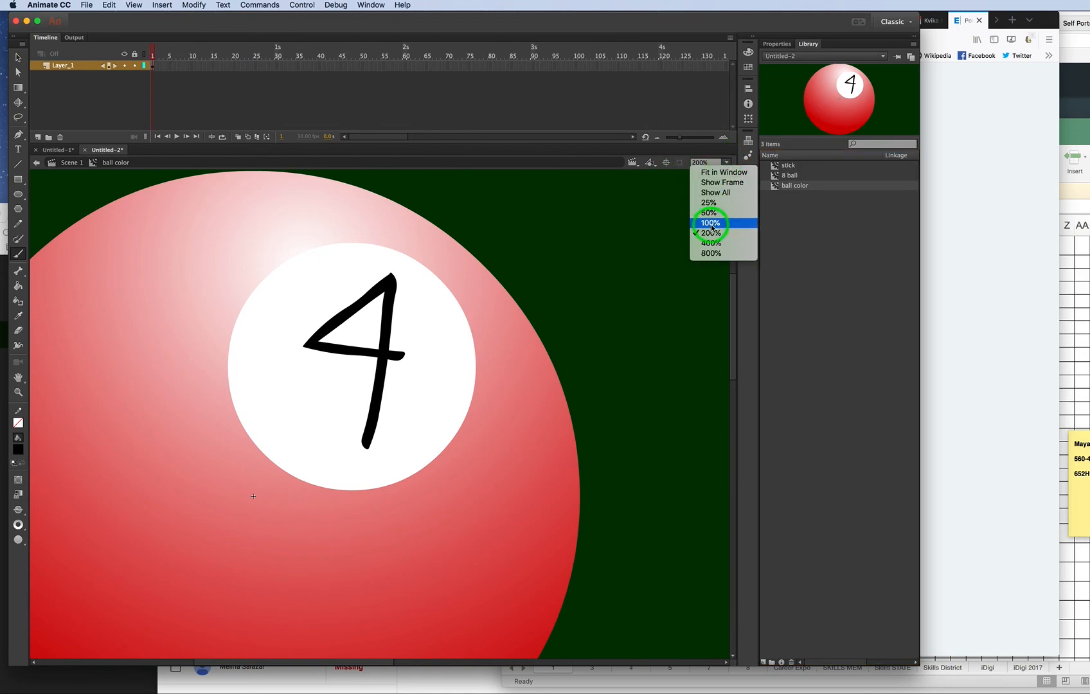
{"action": "left_click", "coordinate": [706, 223]}
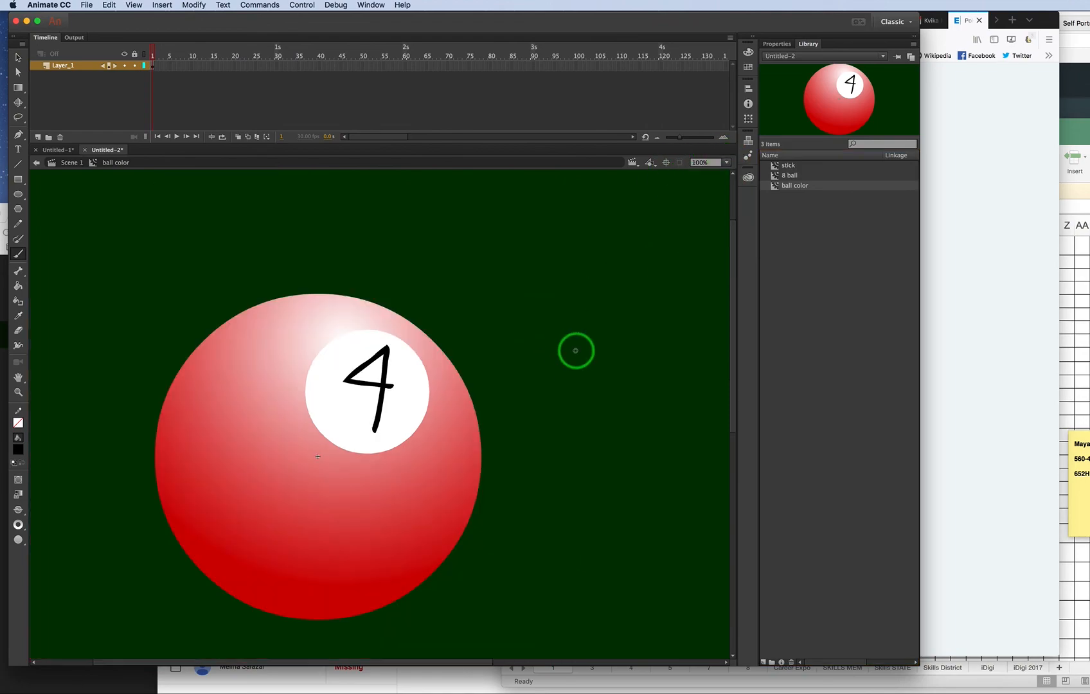
{"action": "left_click", "coordinate": [64, 163]}
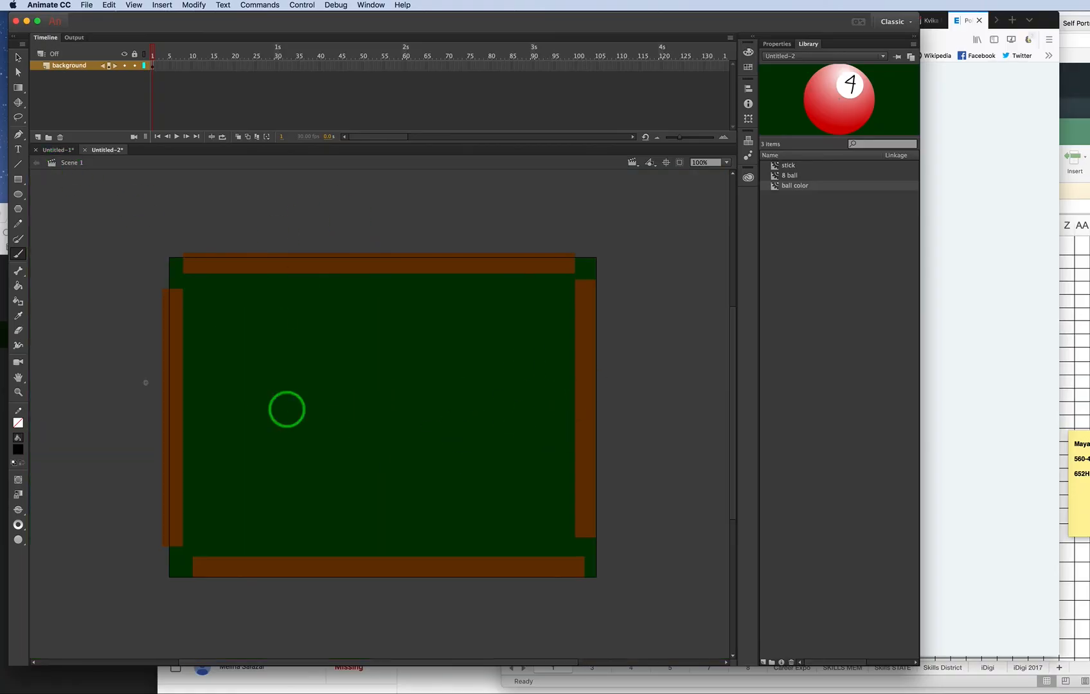
{"action": "left_click", "coordinate": [134, 66]}
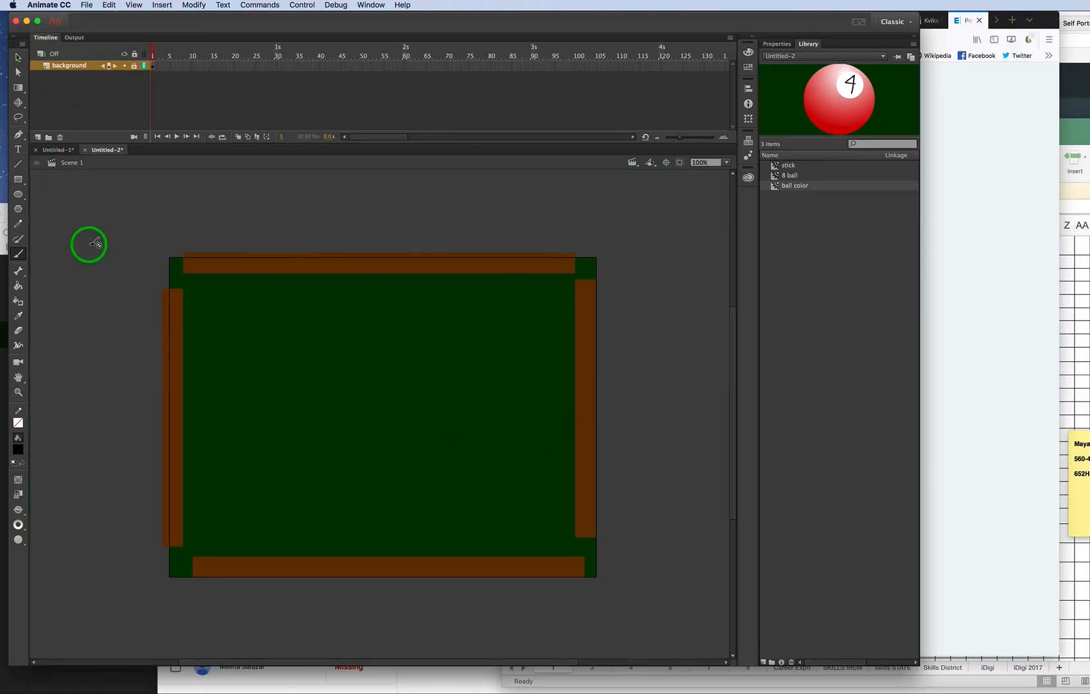
{"action": "left_click", "coordinate": [38, 137]}
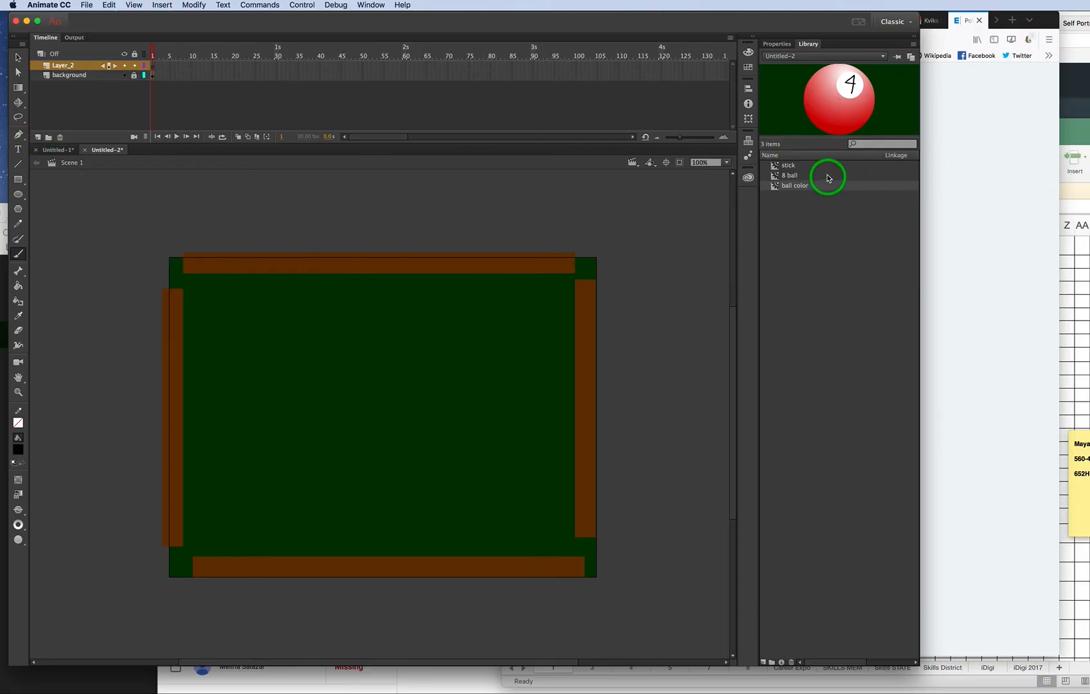
{"action": "left_click", "coordinate": [804, 169]}
{"action": "left_click", "coordinate": [796, 175]}
{"action": "left_click", "coordinate": [800, 186]}
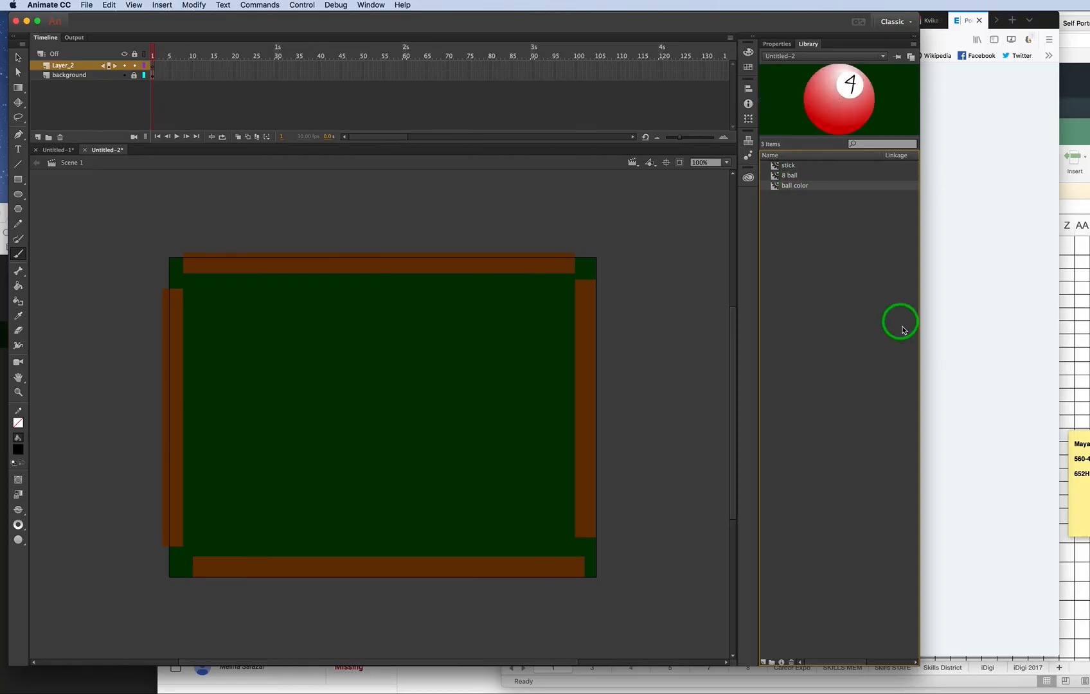